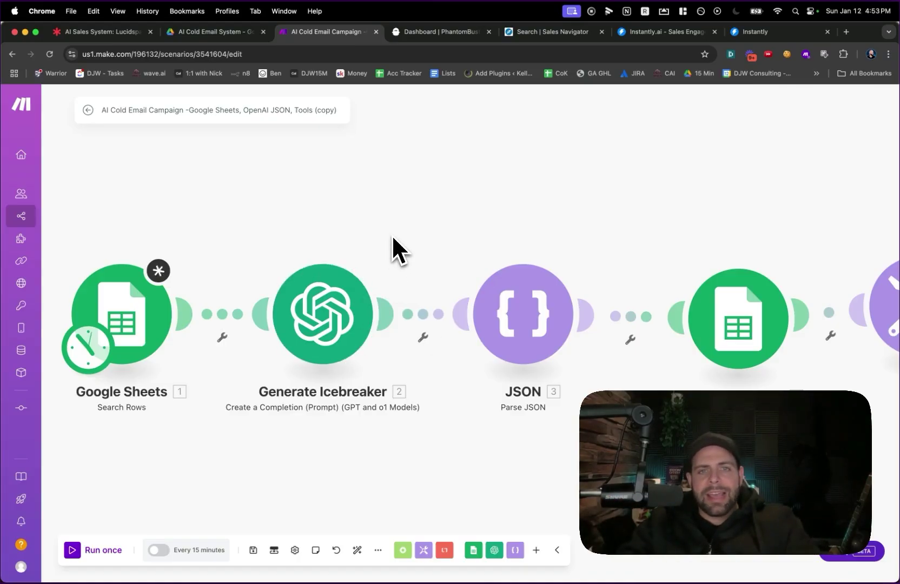
drag(388, 238, 357, 203)
scroll(356, 203, down, 2)
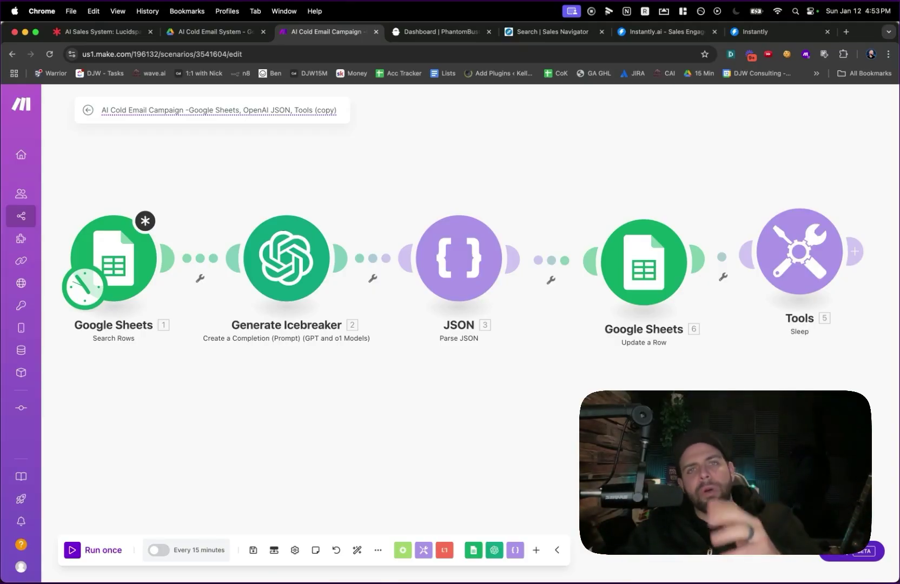
Switch to LinkedIn Sales Navigator, look over the Garden Grove social media manager leads, and copy the search URL
click(515, 38)
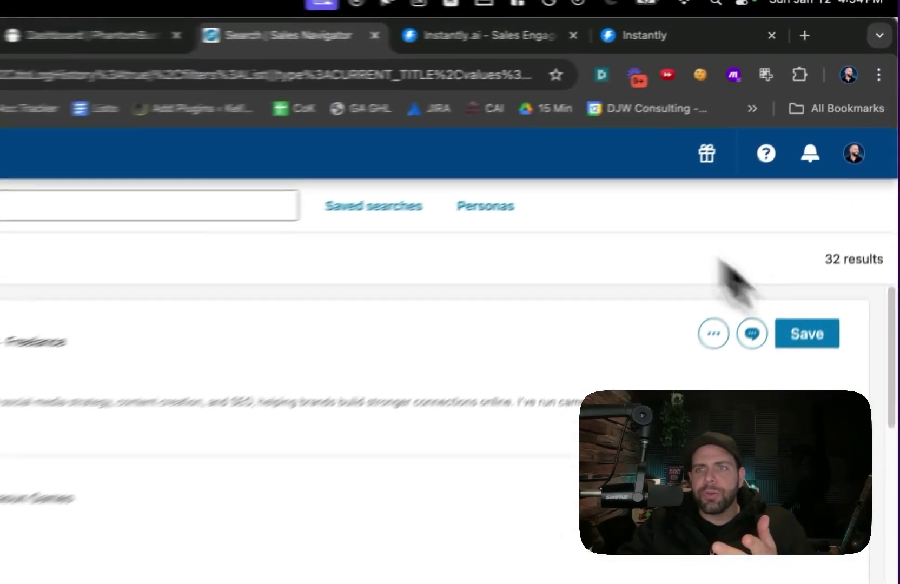
double_click(862, 159)
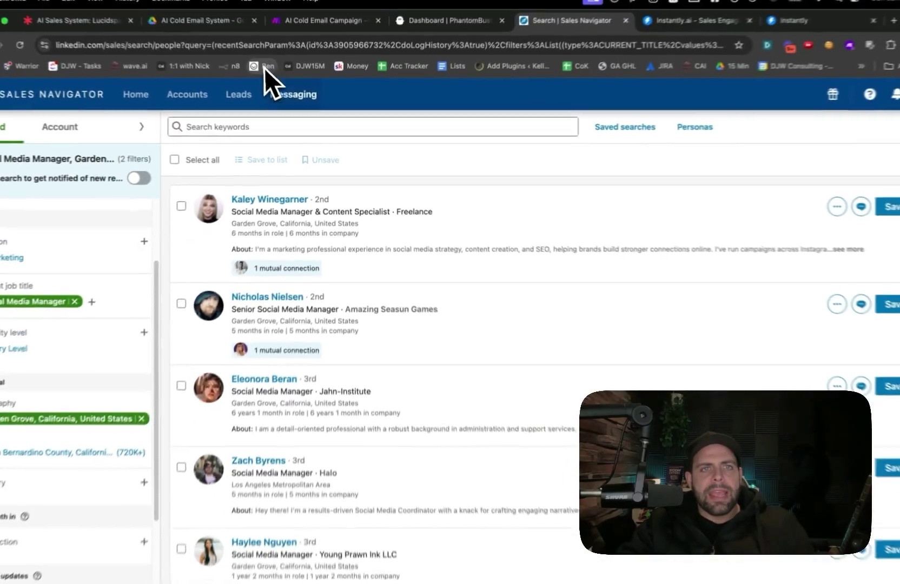
scroll(342, 239, down, 10)
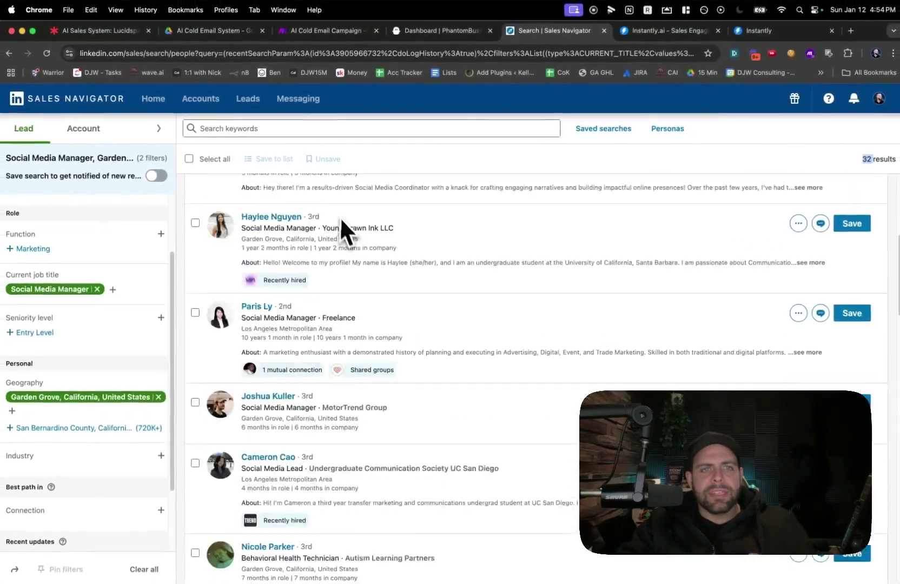
scroll(319, 216, up, 10)
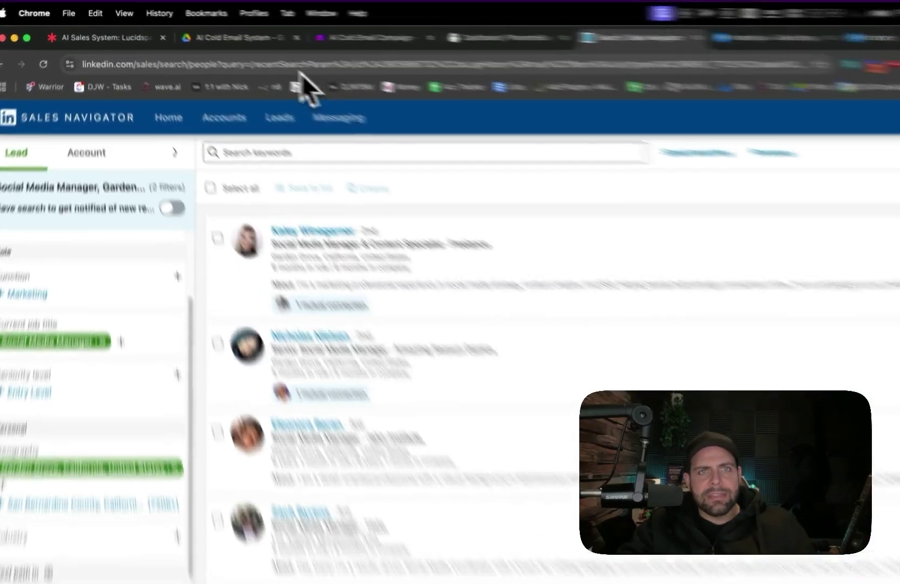
click(293, 66)
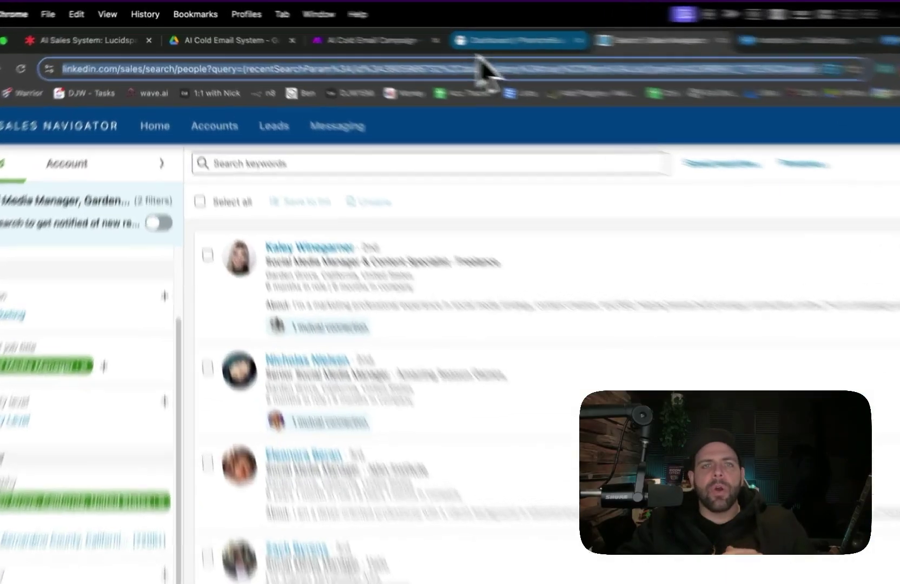
Switch to PhantomBuster, filter the available solutions by Sales Navigator, and start setting up the Sales Navigator Search Export Phantom
click(440, 31)
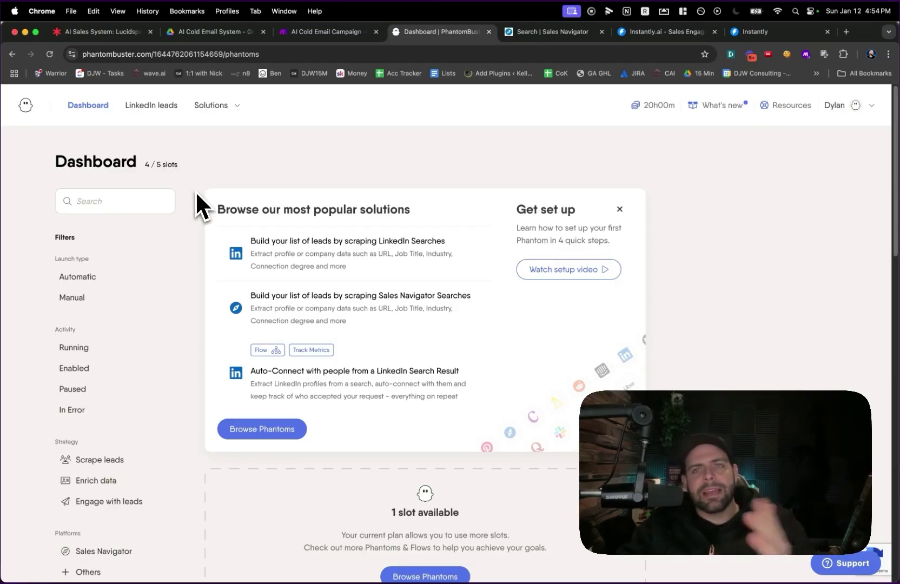
scroll(196, 194, down, 1)
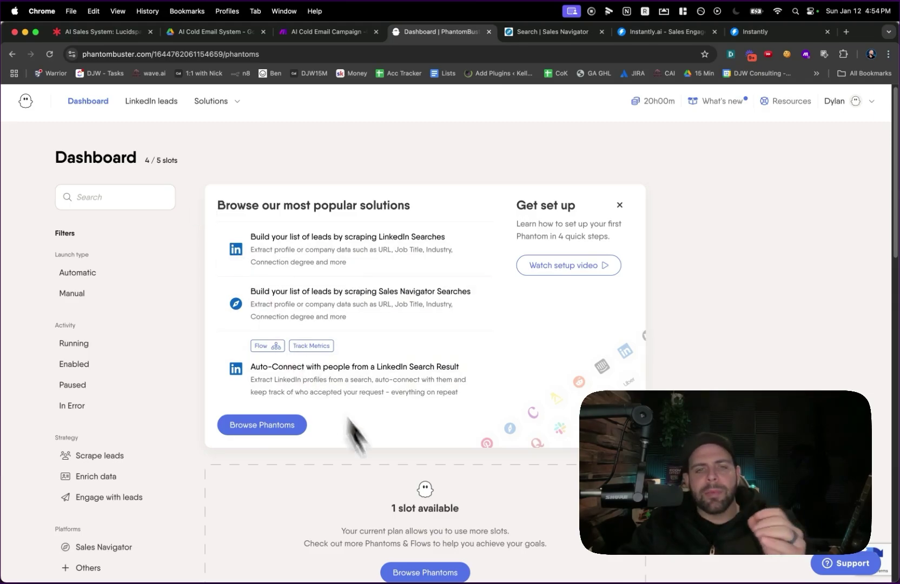
click(406, 574)
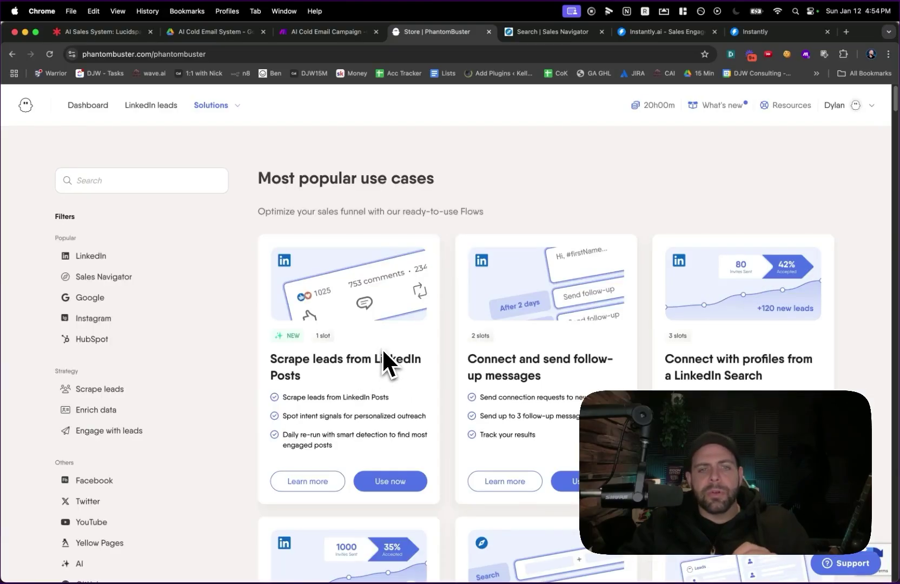
scroll(382, 350, down, 8)
scroll(383, 355, down, 2)
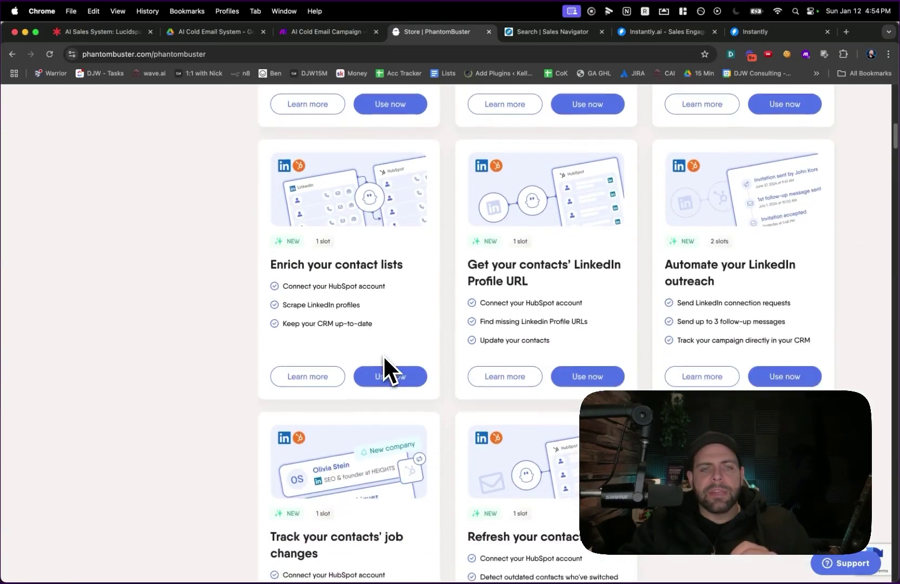
scroll(352, 336, up, 10)
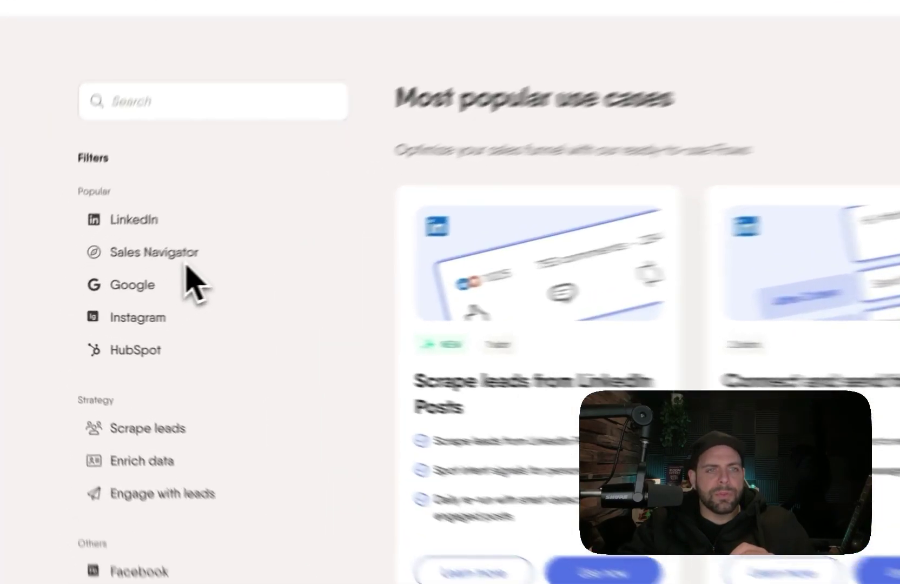
click(124, 276)
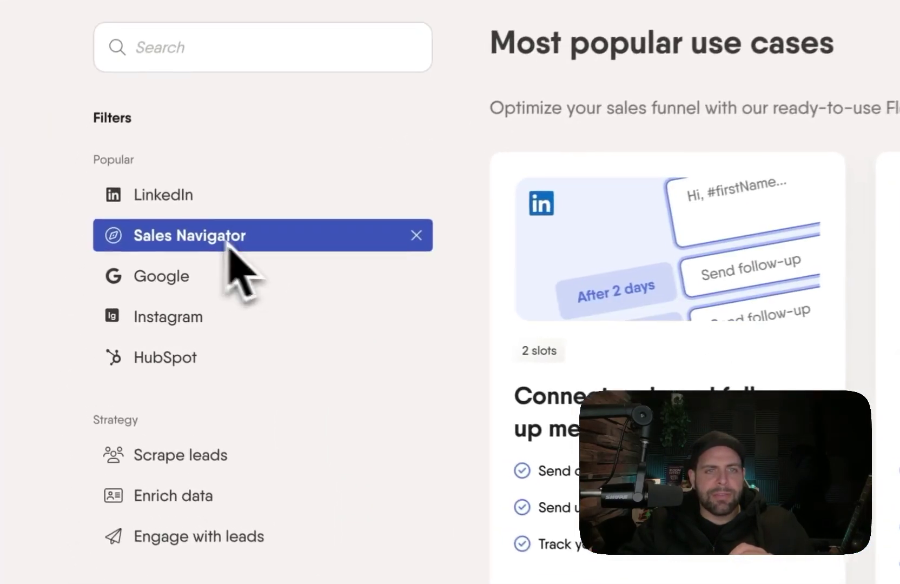
scroll(325, 316, down, 5)
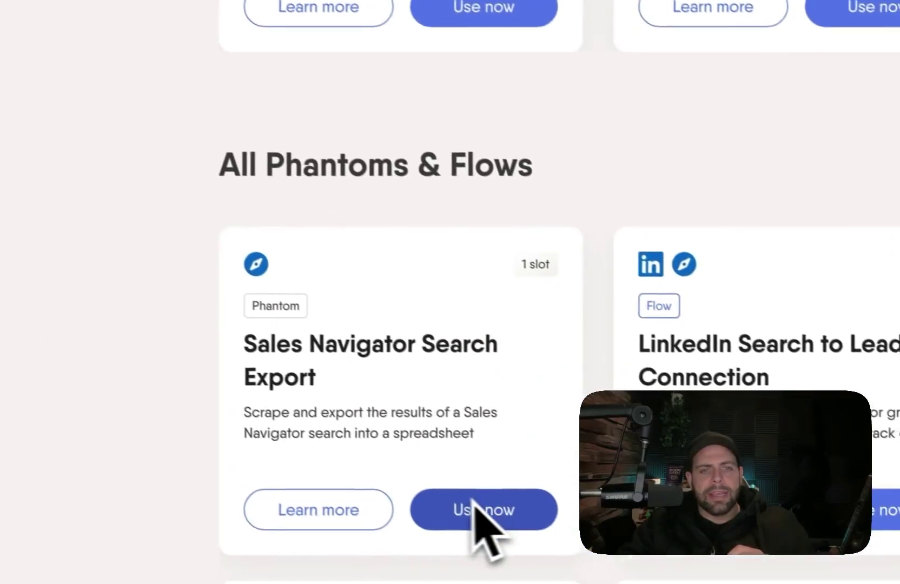
click(449, 497)
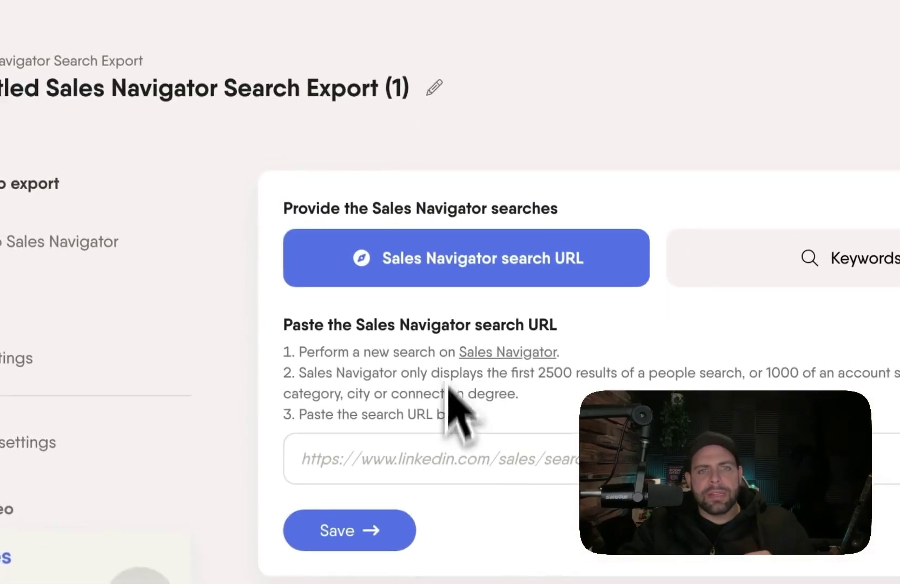
Paste the copied Sales Navigator search URL as the search to export and rename the Phantom "Social Media Managers GG"
click(365, 187)
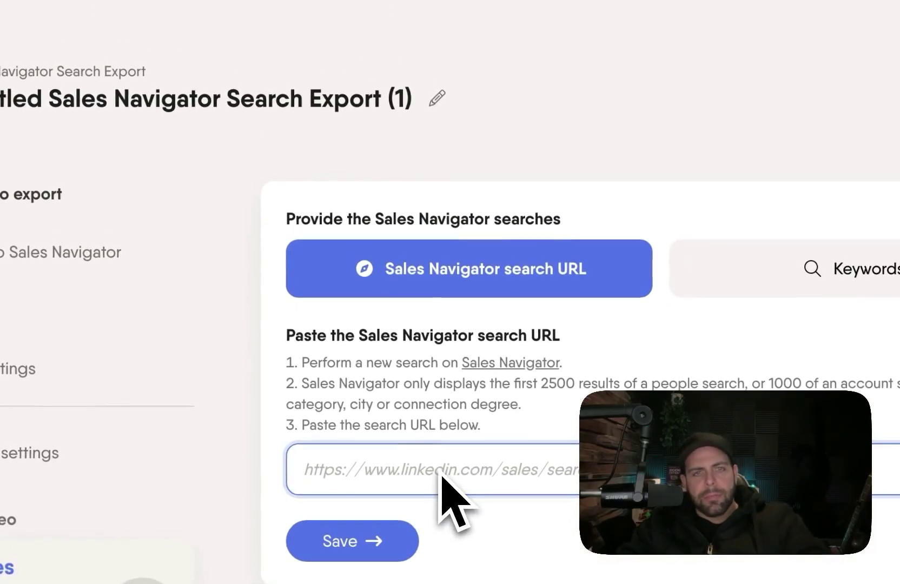
key(ctrl+v)
click(437, 99)
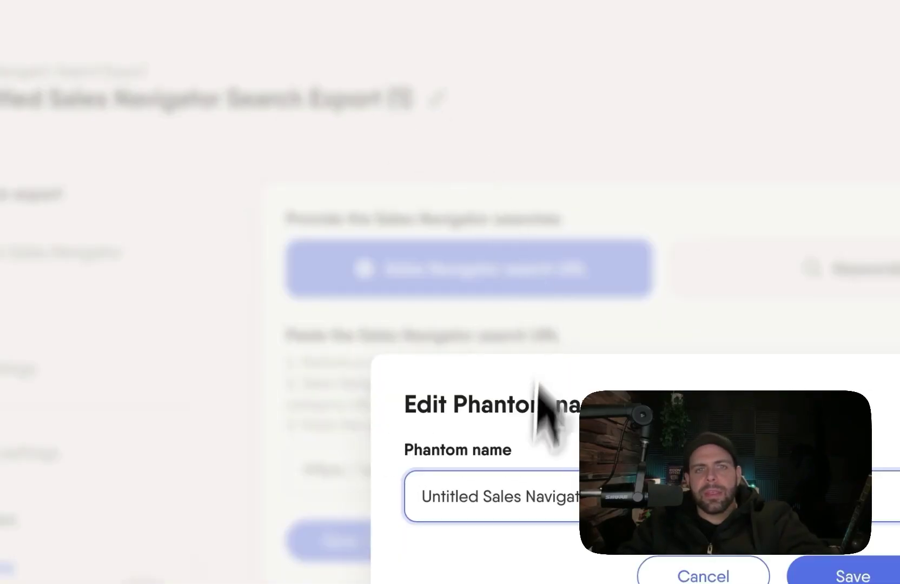
triple_click(523, 492)
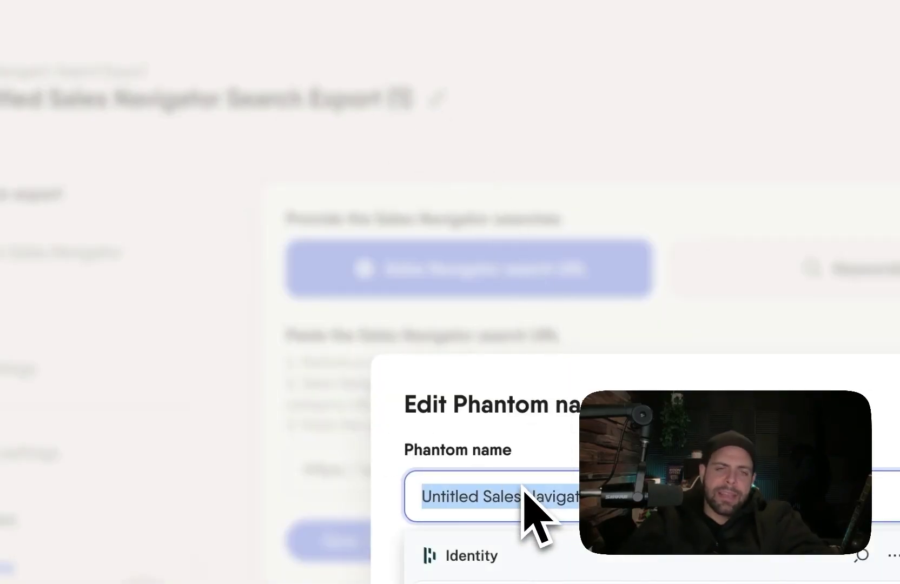
text(Social Media )
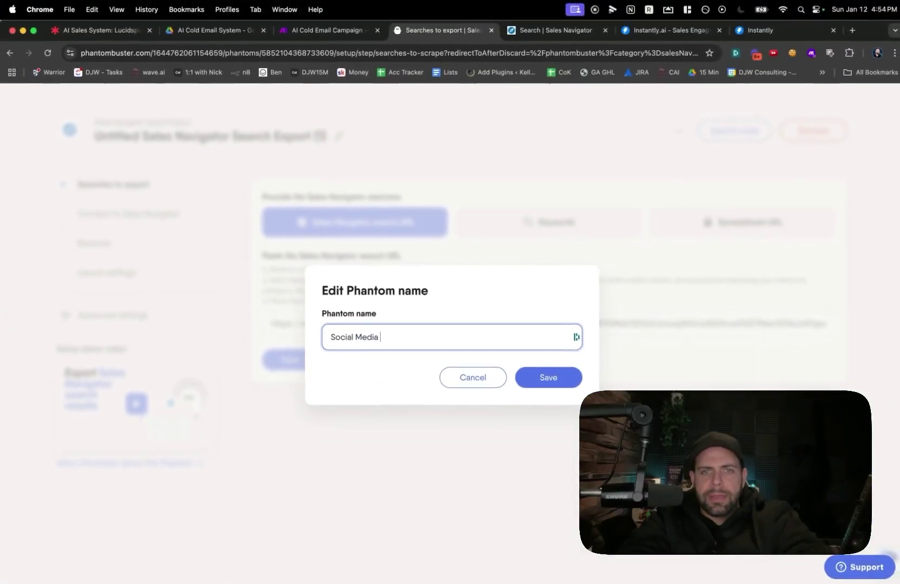
text(Managerw)
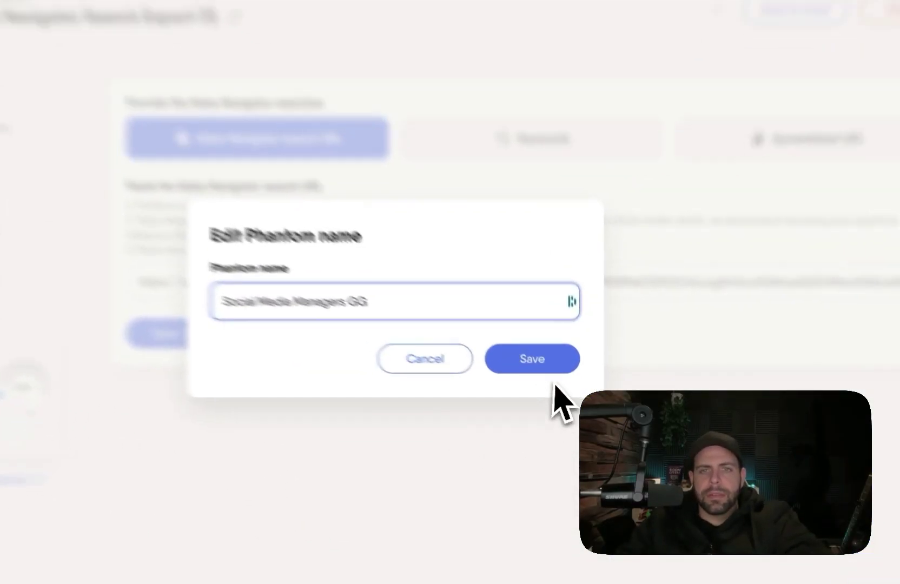
click(546, 378)
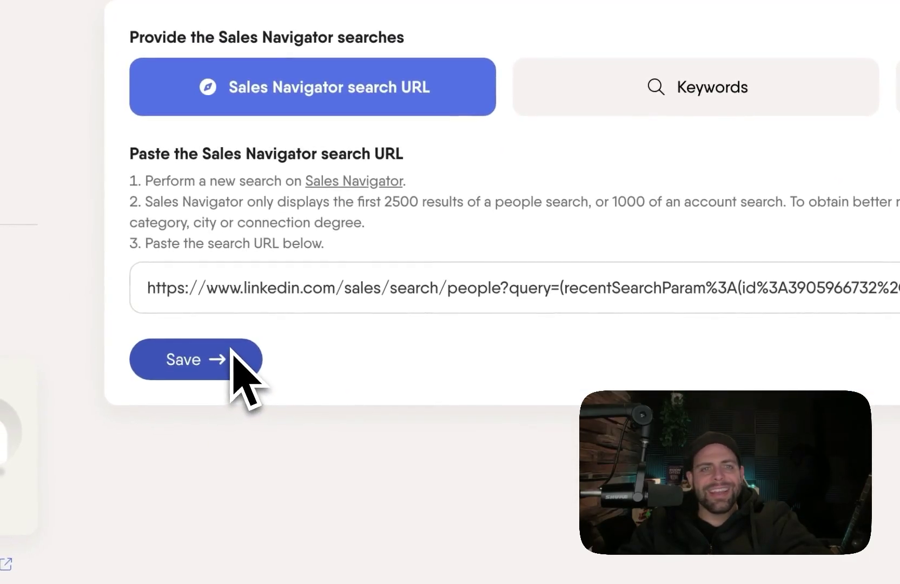
Save the searches to export and connect the Phantom to the LinkedIn Sales Navigator account
click(232, 357)
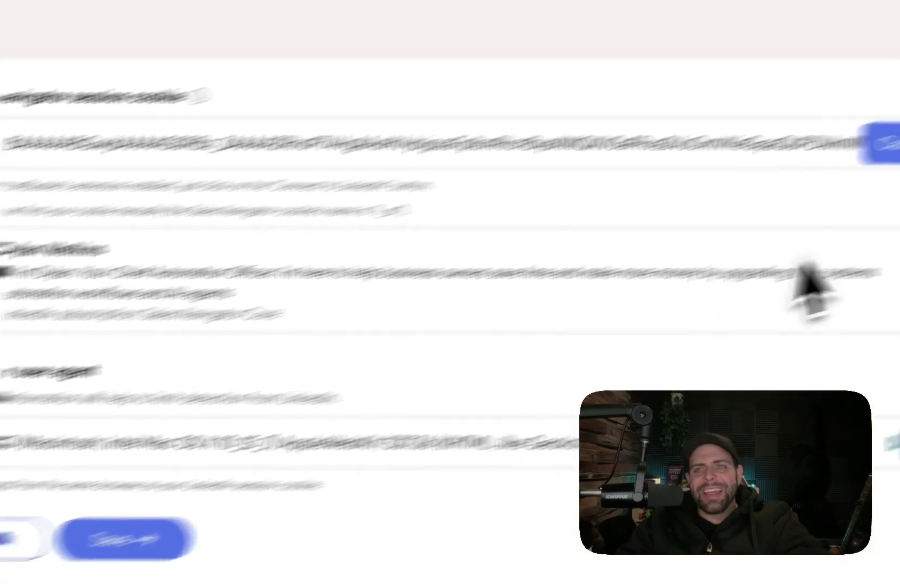
click(687, 156)
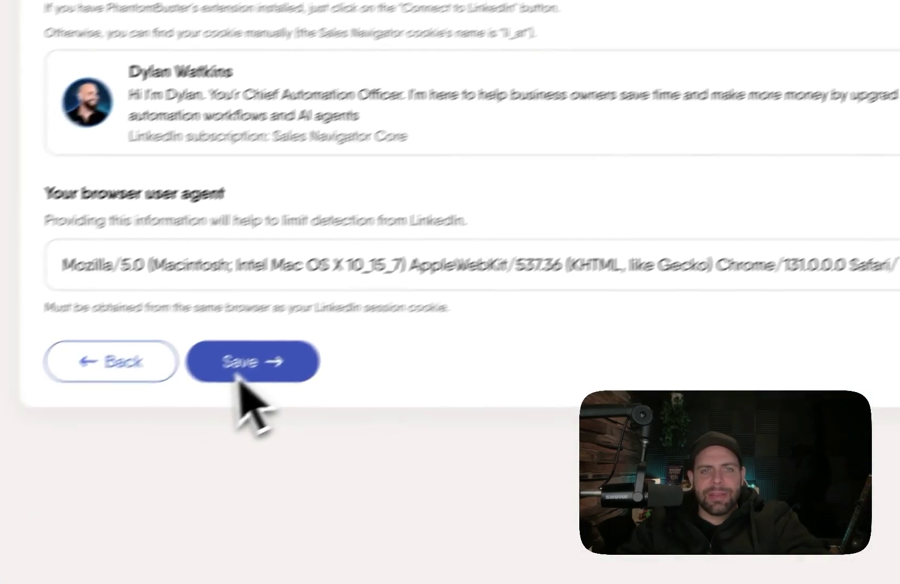
click(265, 358)
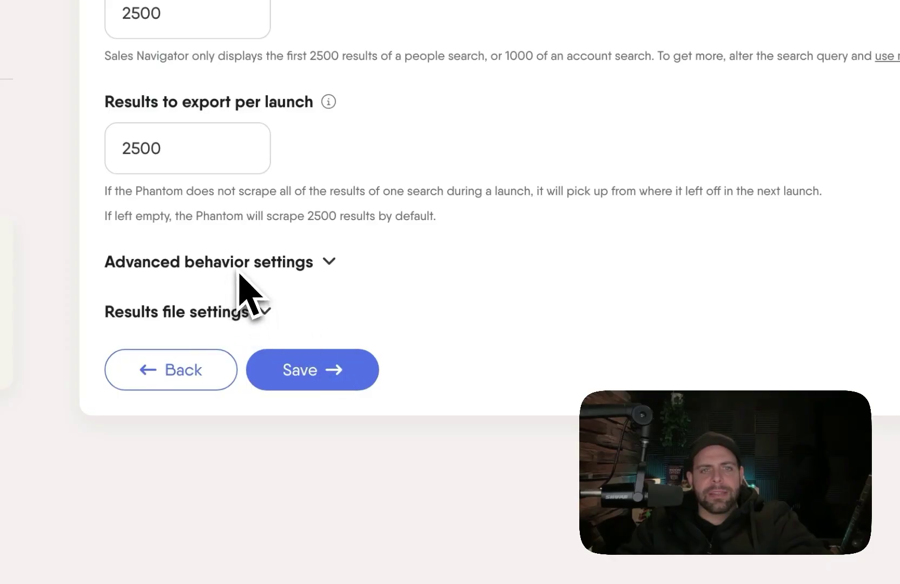
Name the results file "Social Media Manager GG" and save the Phantom's behavior settings
click(238, 268)
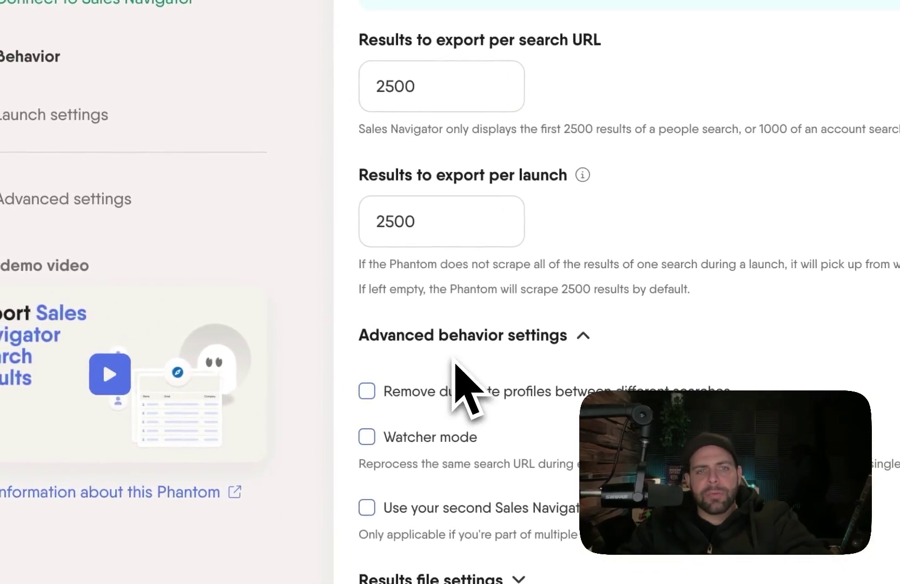
click(382, 324)
click(468, 385)
click(475, 500)
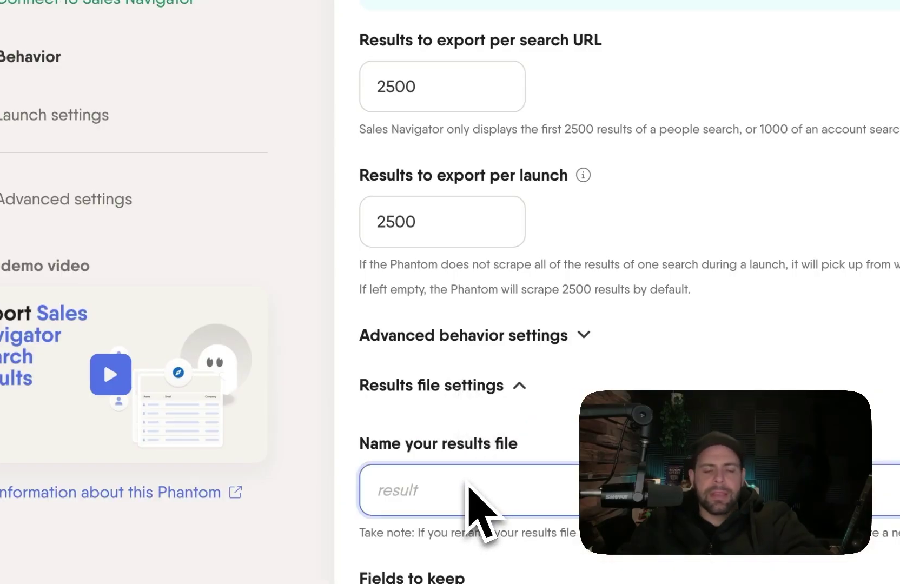
text(Social Me)
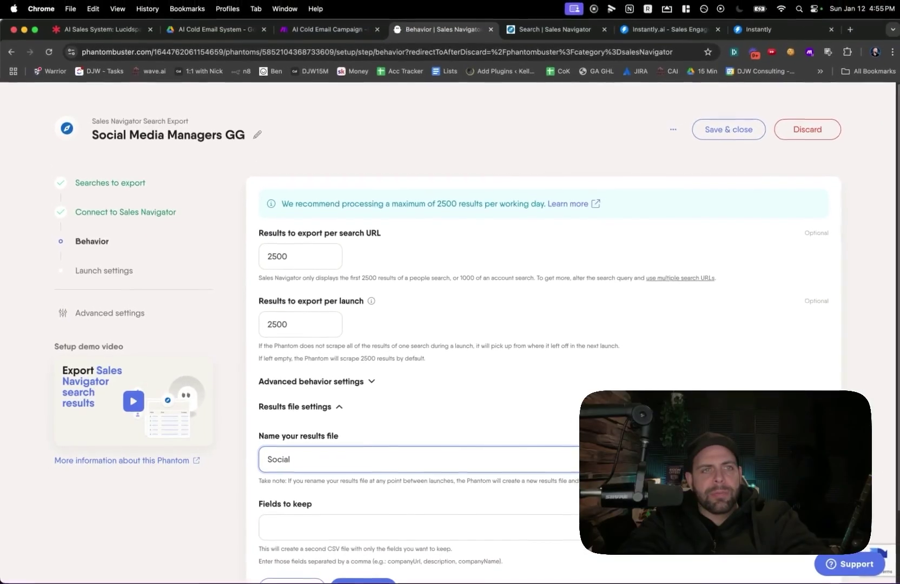
text(dia Manager GG)
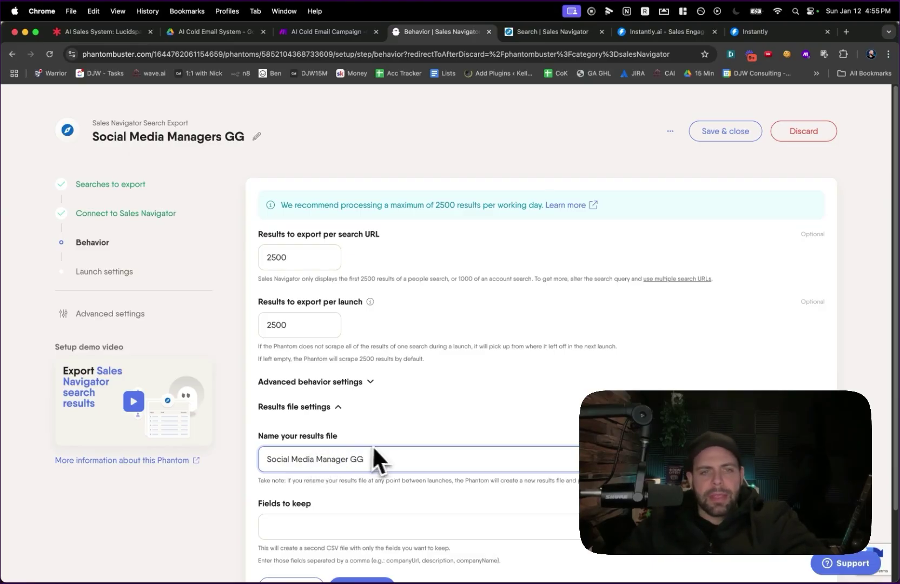
scroll(373, 448, down, 3)
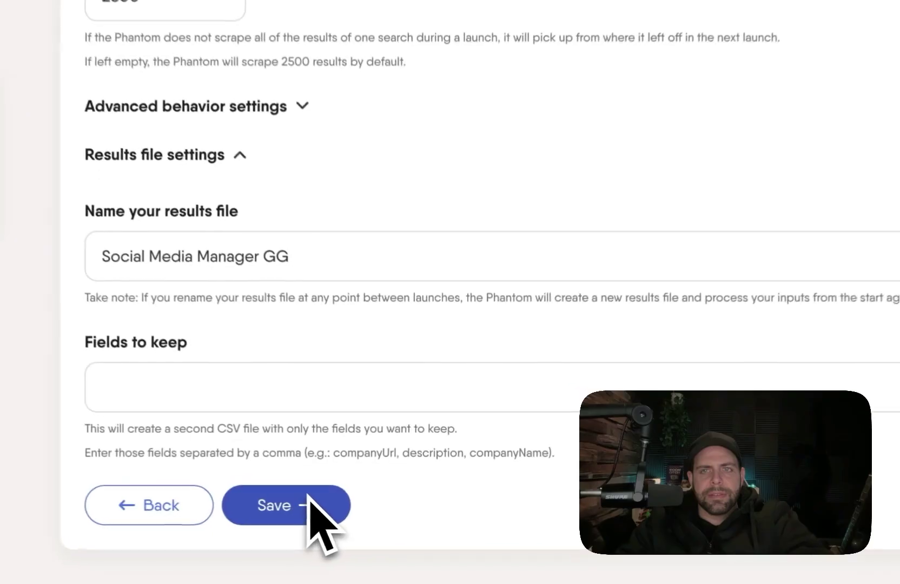
click(373, 505)
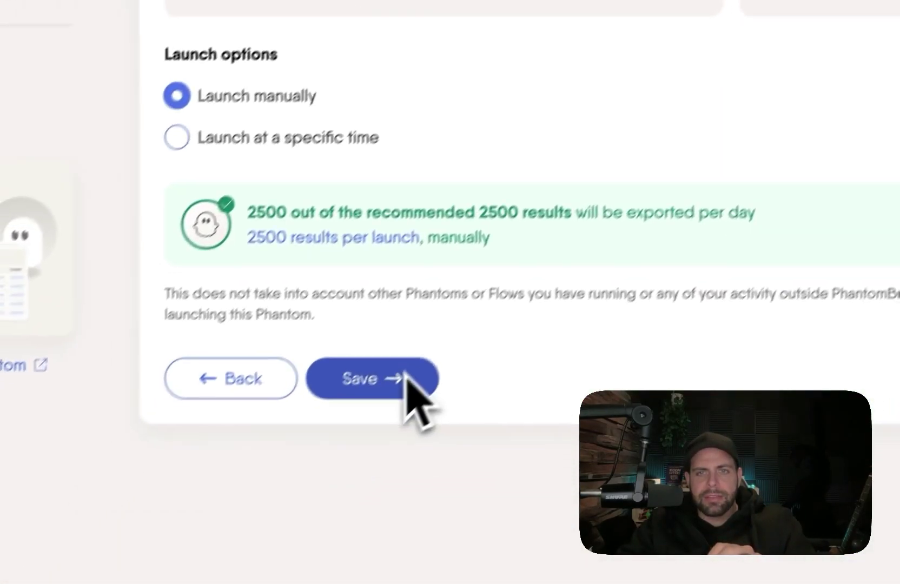
Save the launch settings with manual launching and launch the Phantom
click(407, 379)
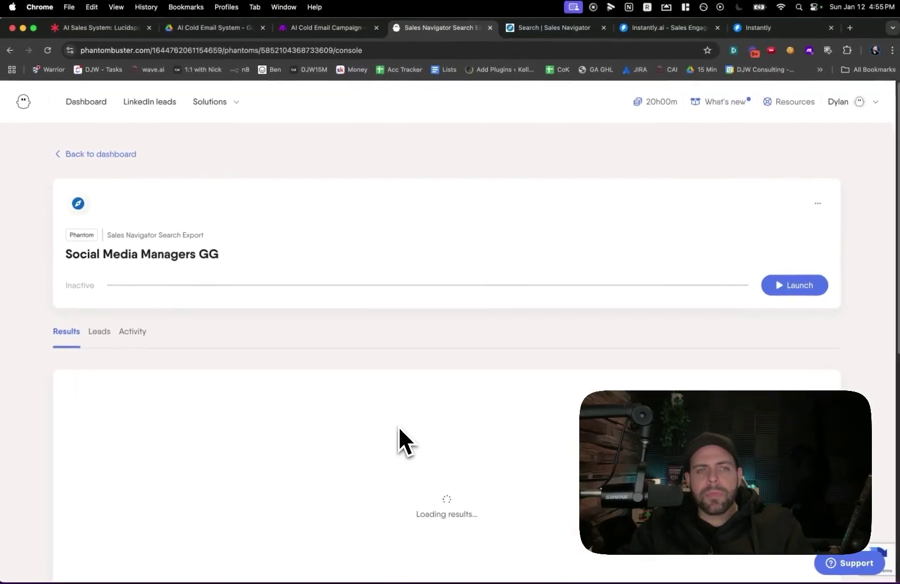
click(766, 290)
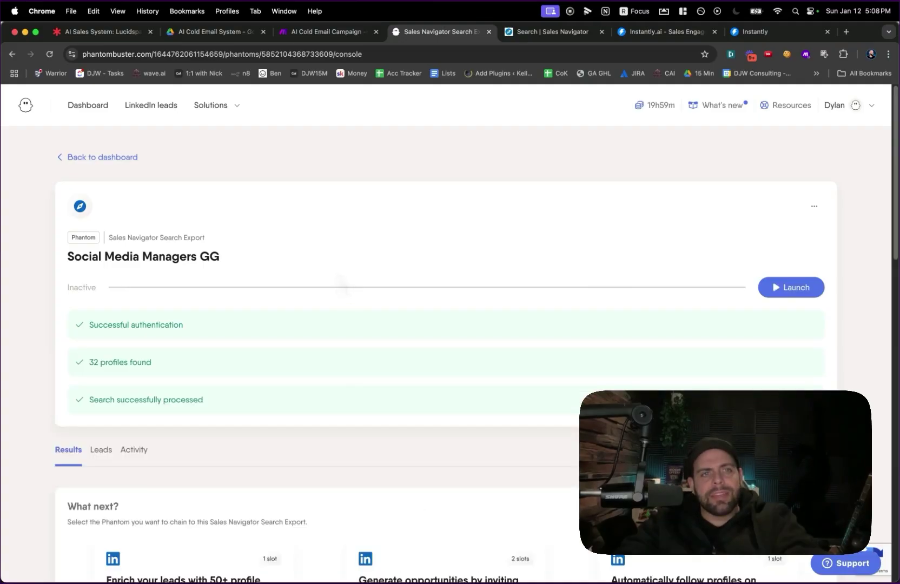
Review the Phantom's exported leads and download the results
drag(88, 362, 168, 373)
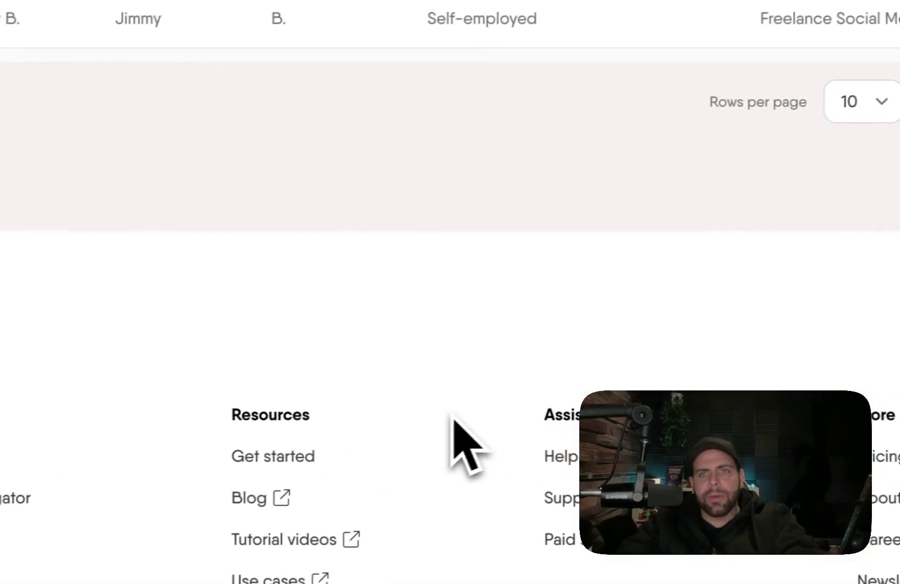
scroll(454, 438, up, 10)
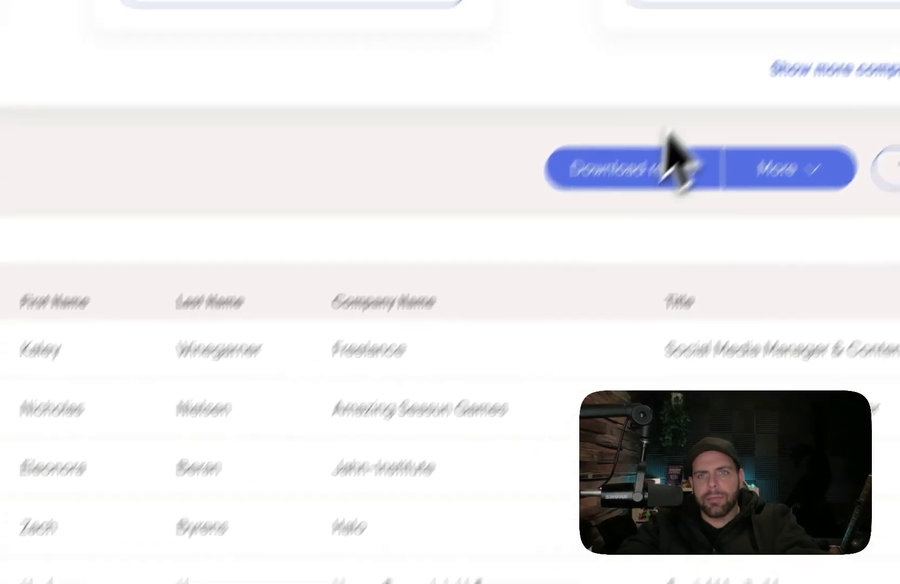
click(674, 161)
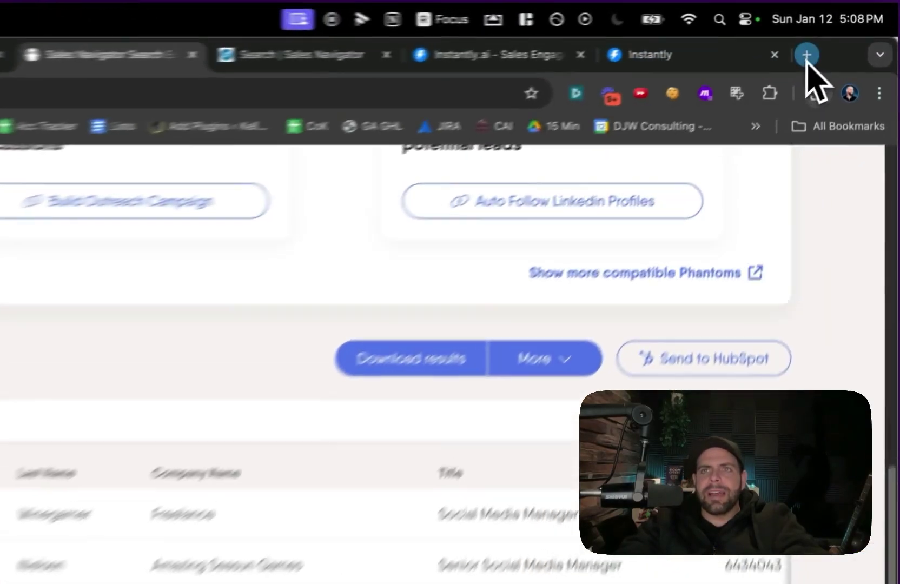
Open anymailfinder.com in a new browser tab and go to the bulk search area of its app
click(847, 31)
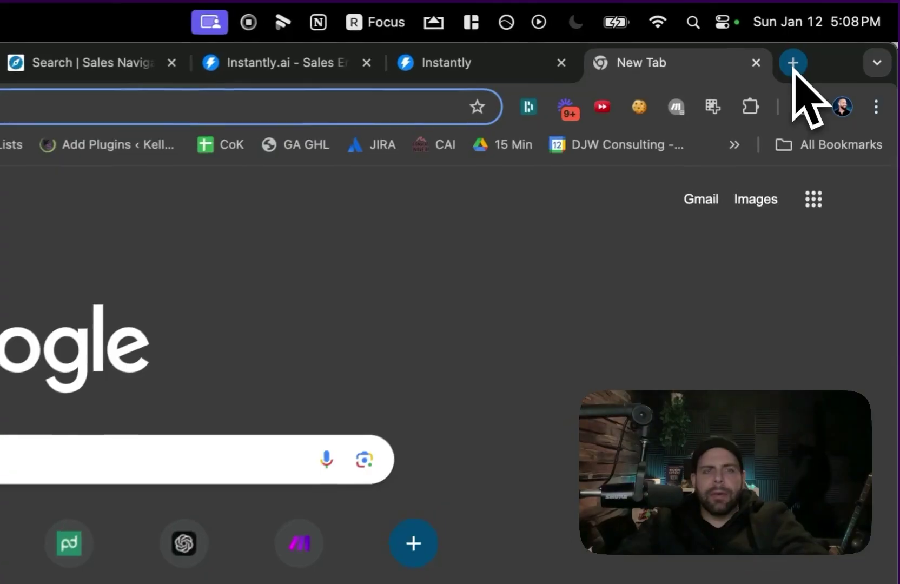
text(anymailfinder.com)
key(Return)
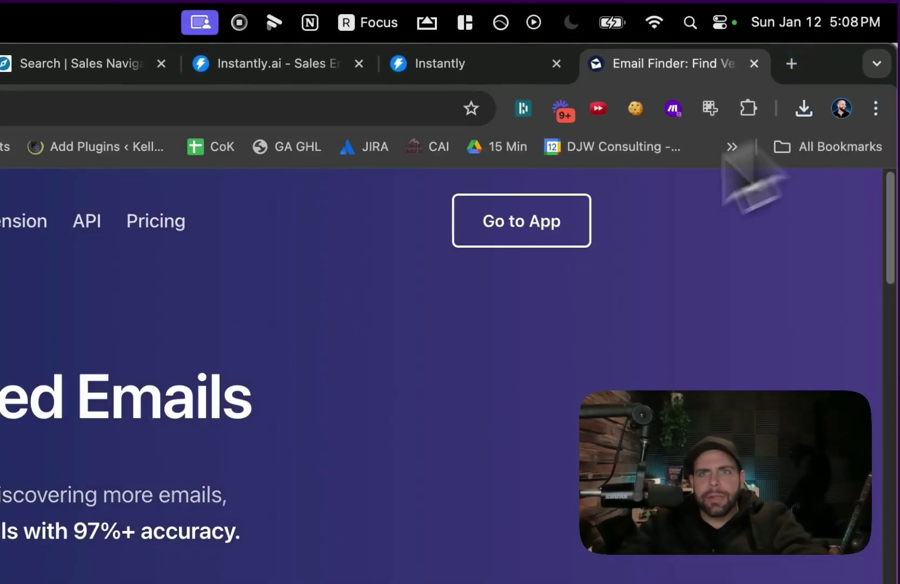
click(531, 237)
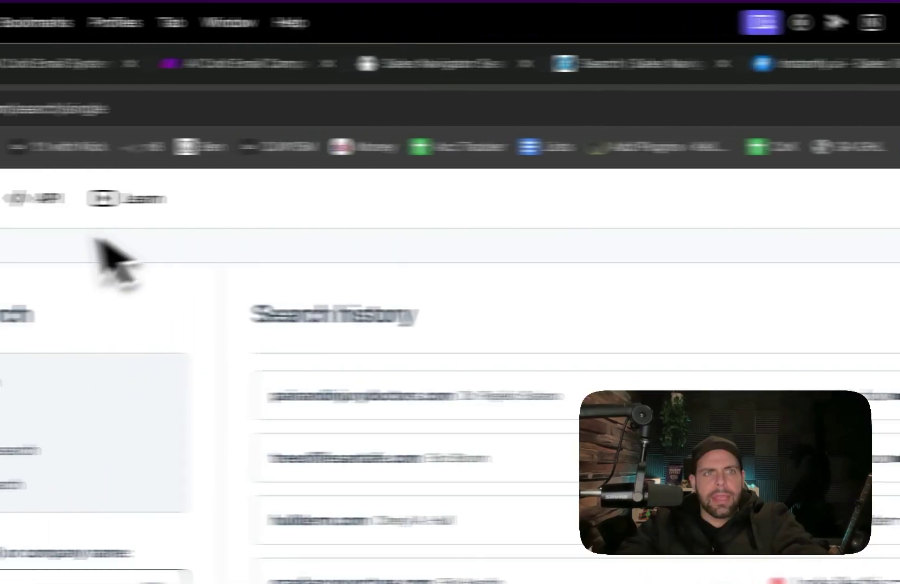
click(200, 206)
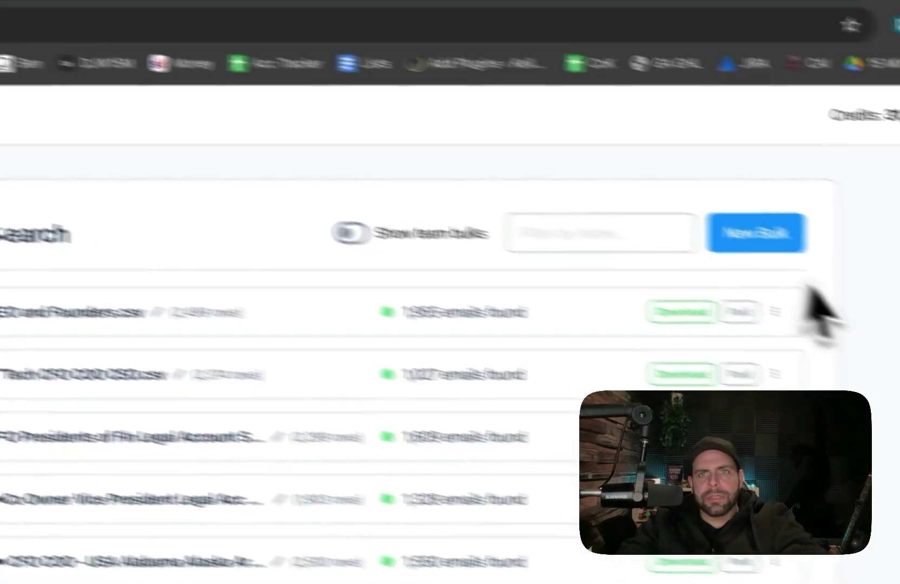
Create a new bulk search from the uploaded Social Media Manager GG.csv file and process it
click(756, 232)
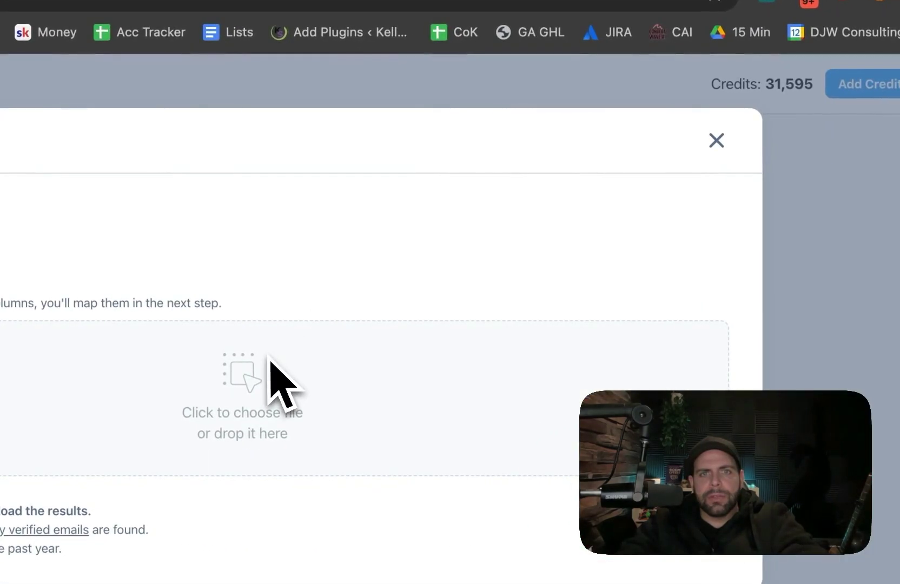
click(265, 365)
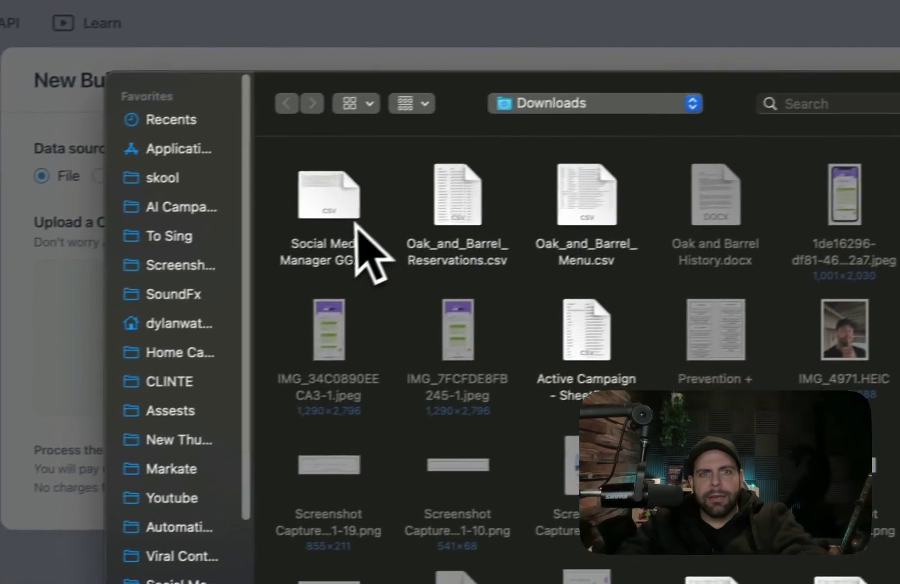
double_click(52, 303)
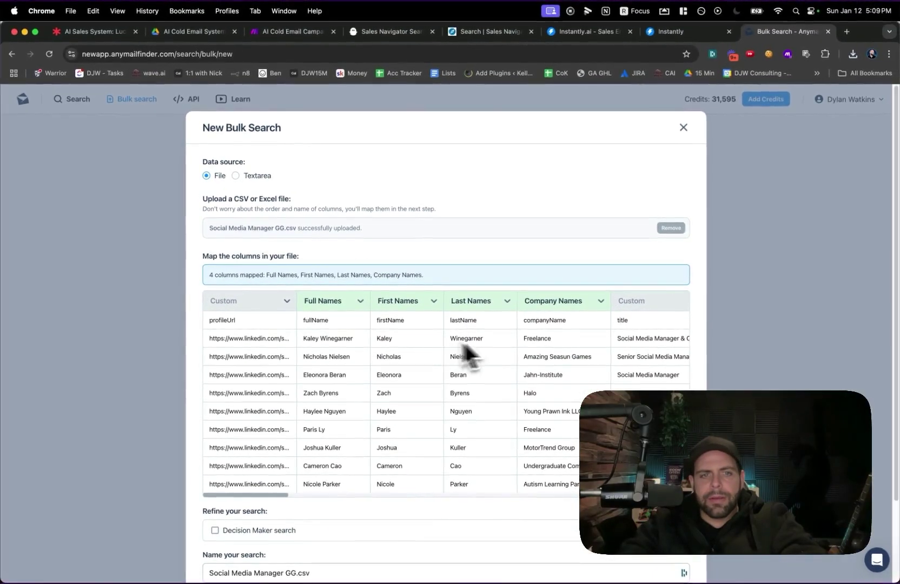
scroll(484, 357, down, 3)
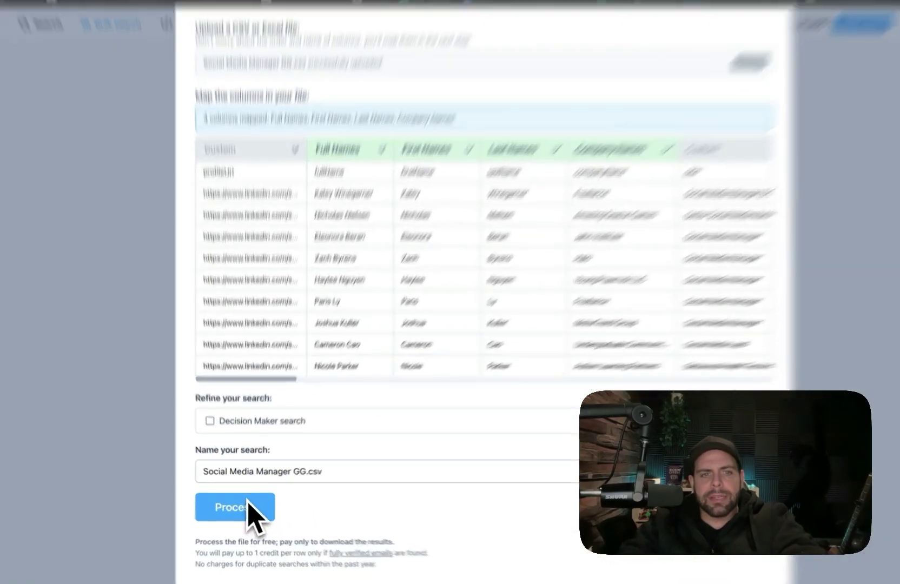
click(249, 503)
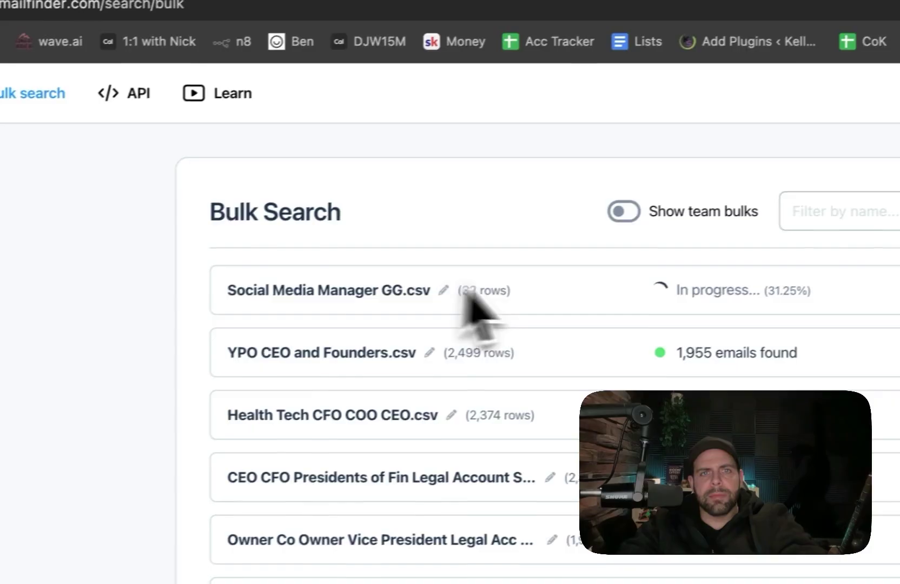
Preview the Social Media Manager GG bulk results, compare them with the Sales Navigator search, and review the verification breakdown
mouse_move(787, 291)
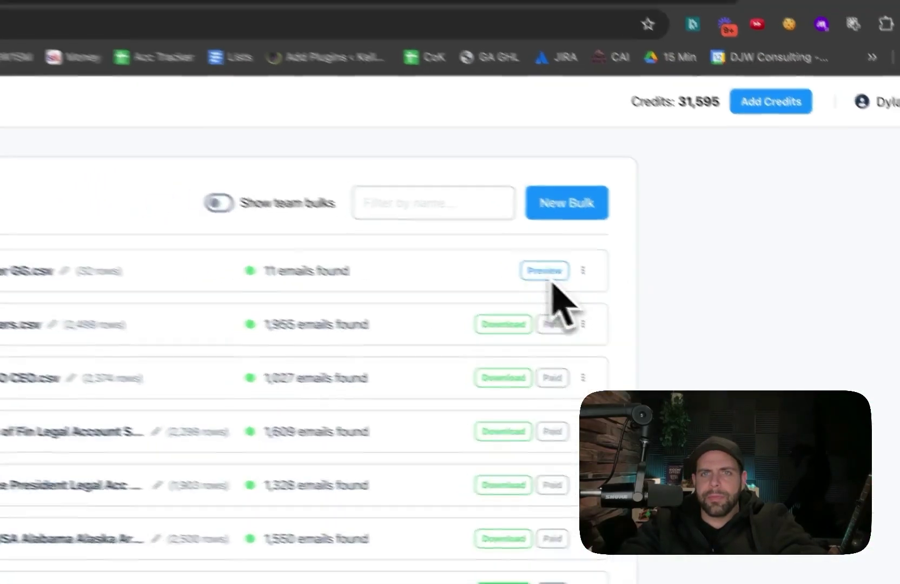
click(498, 289)
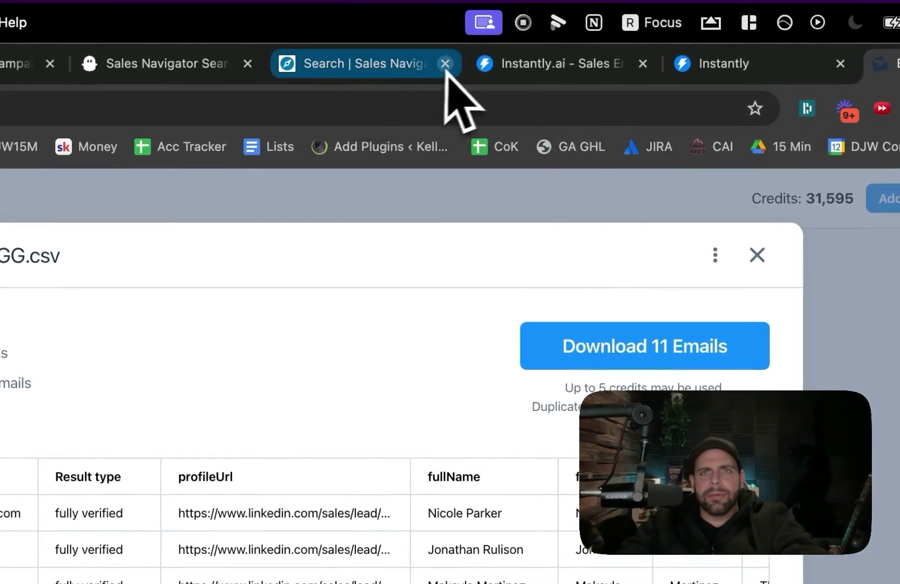
click(355, 65)
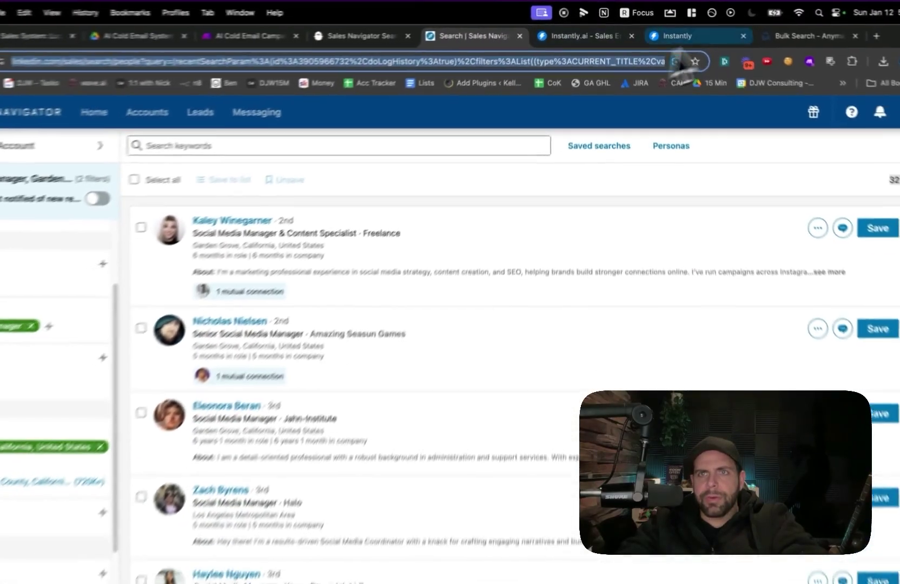
click(787, 36)
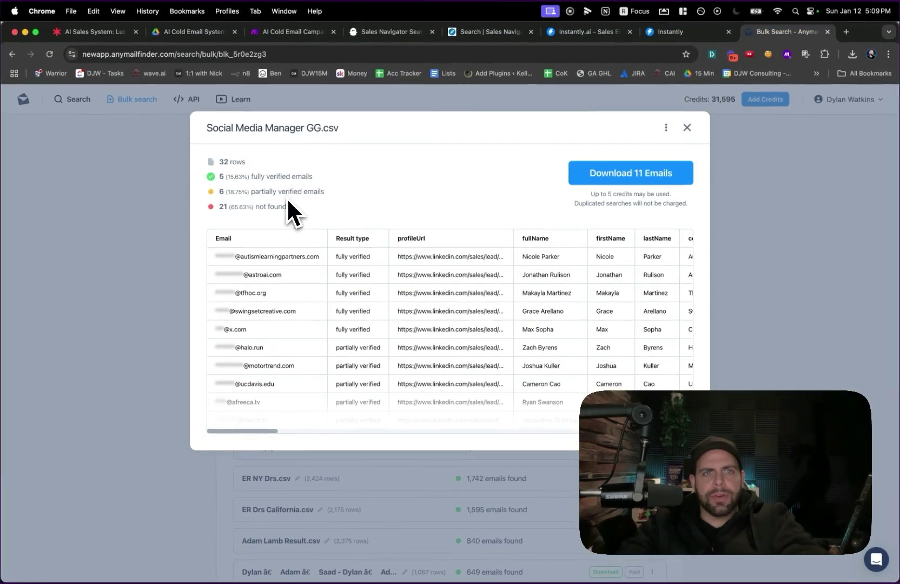
drag(227, 177, 302, 205)
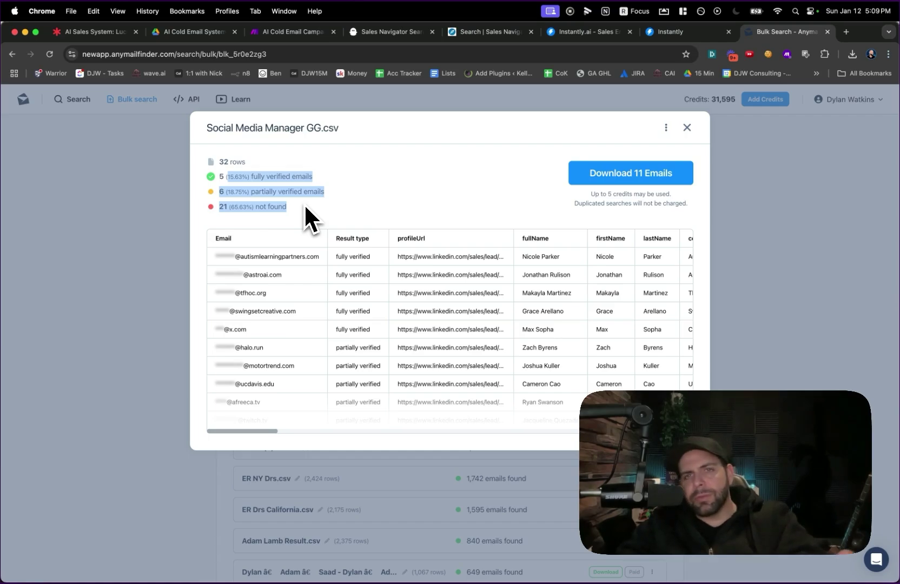
Download the found emails as CSV, including fully verified and partially verified results
click(598, 174)
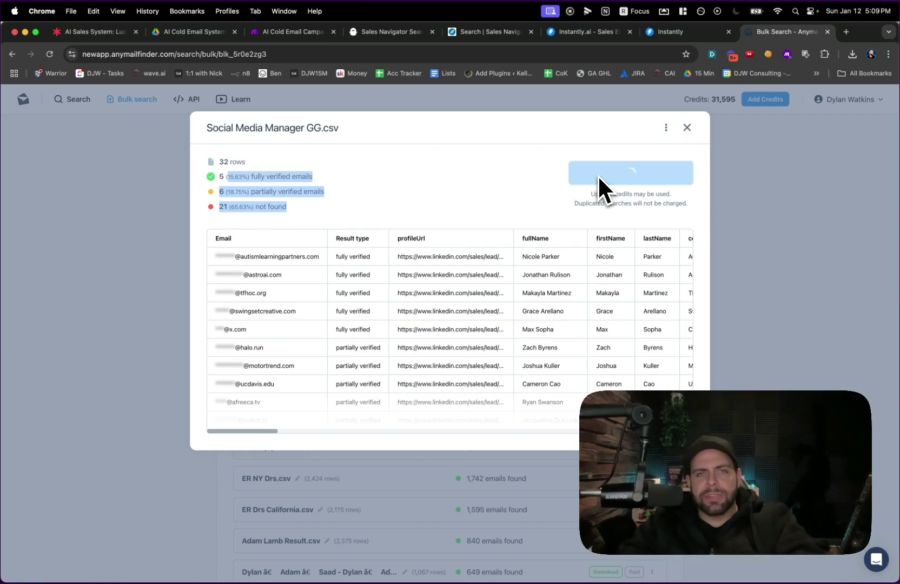
click(391, 304)
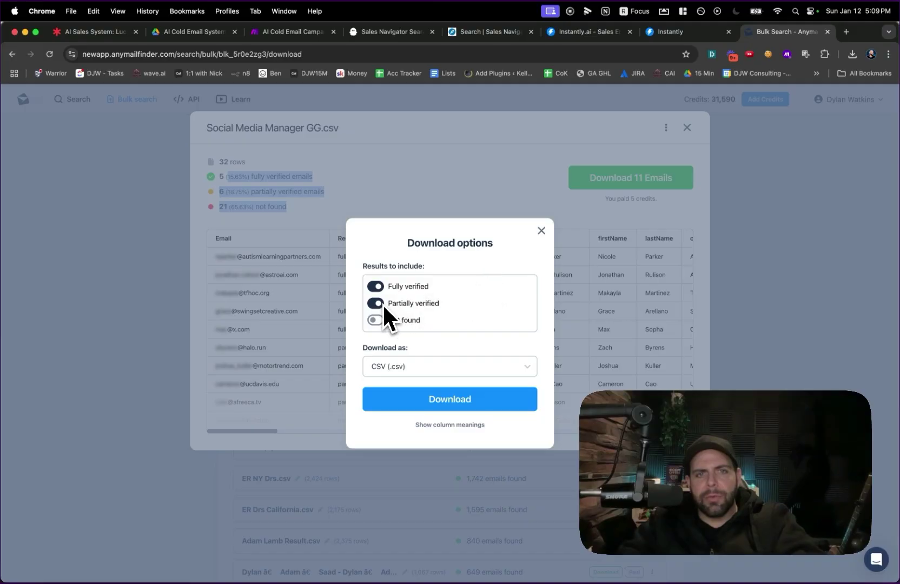
click(399, 397)
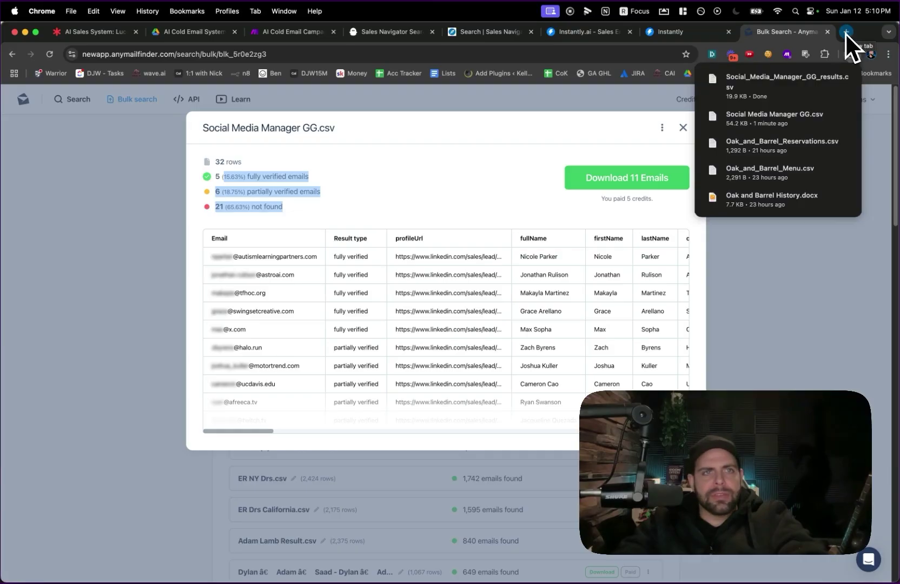
Create a blank Google Sheets spreadsheet in the AI Cold Email System folder of Google Drive
click(206, 31)
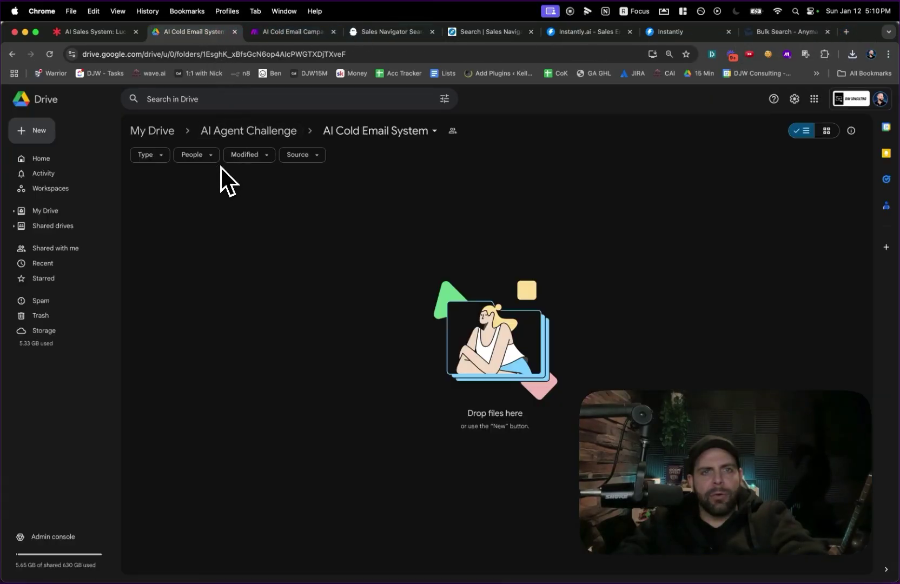
click(54, 132)
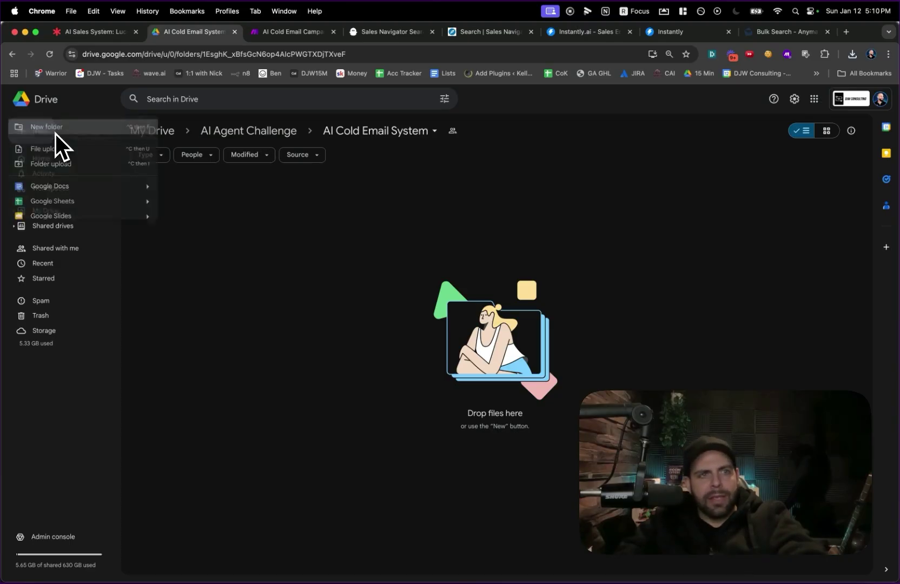
click(70, 202)
click(532, 354)
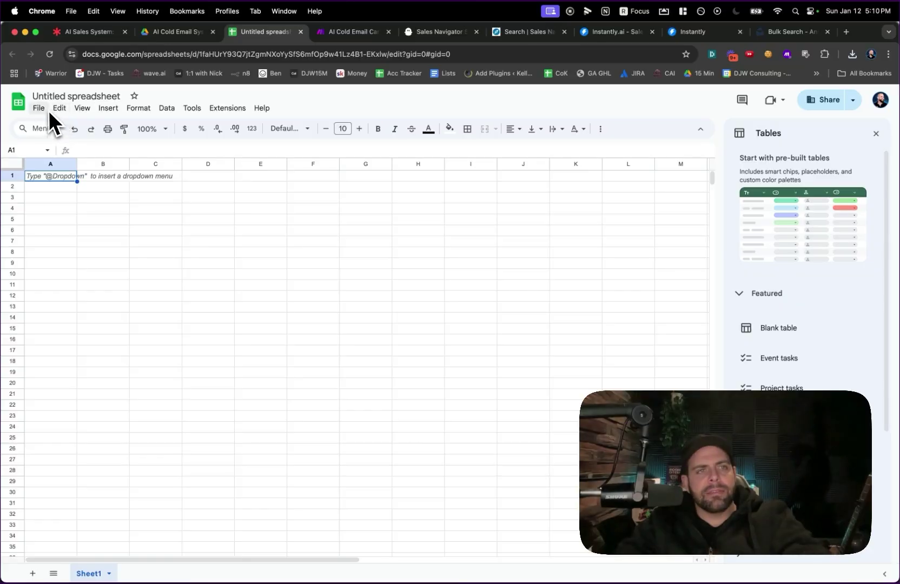
Import the downloaded Social_Media_Manager_GG_results CSV file into the spreadsheet
click(50, 111)
mouse_move(40, 113)
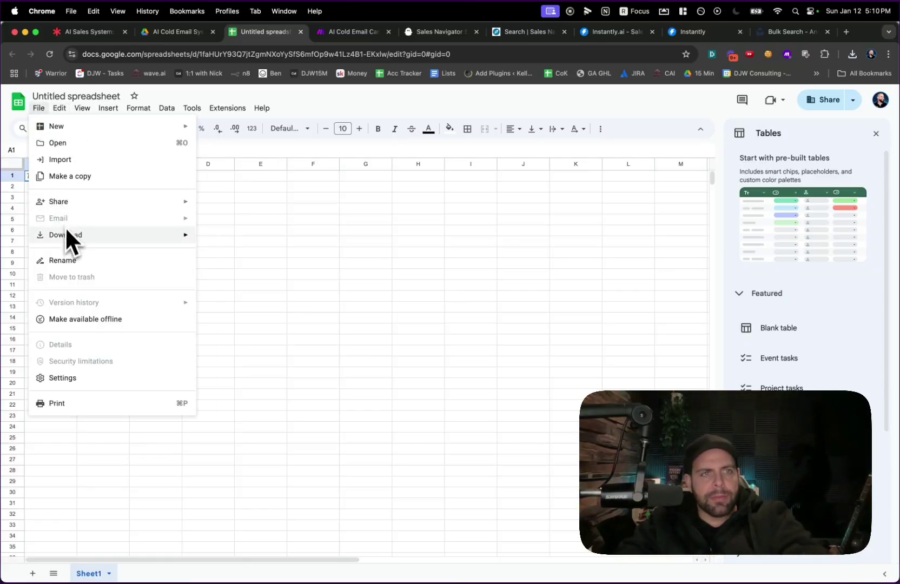
click(56, 161)
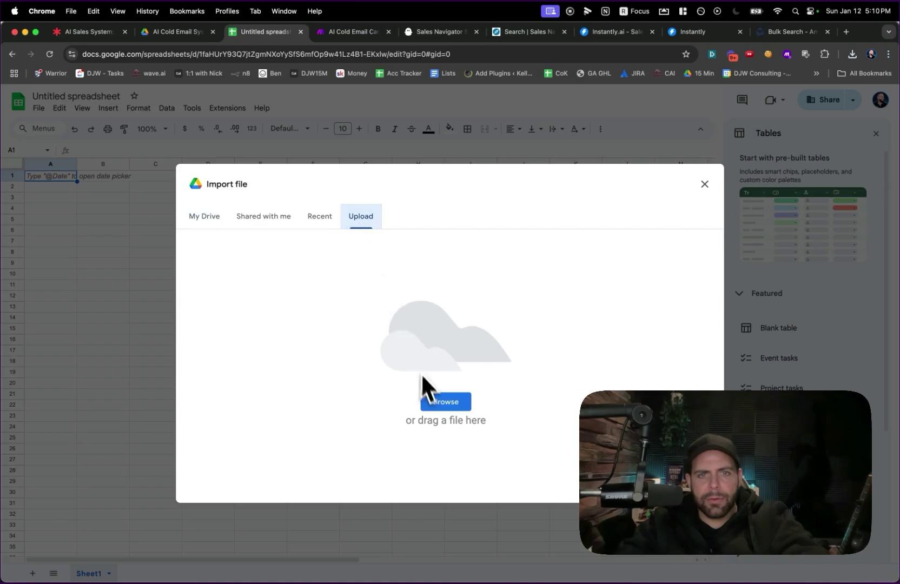
click(444, 402)
double_click(359, 186)
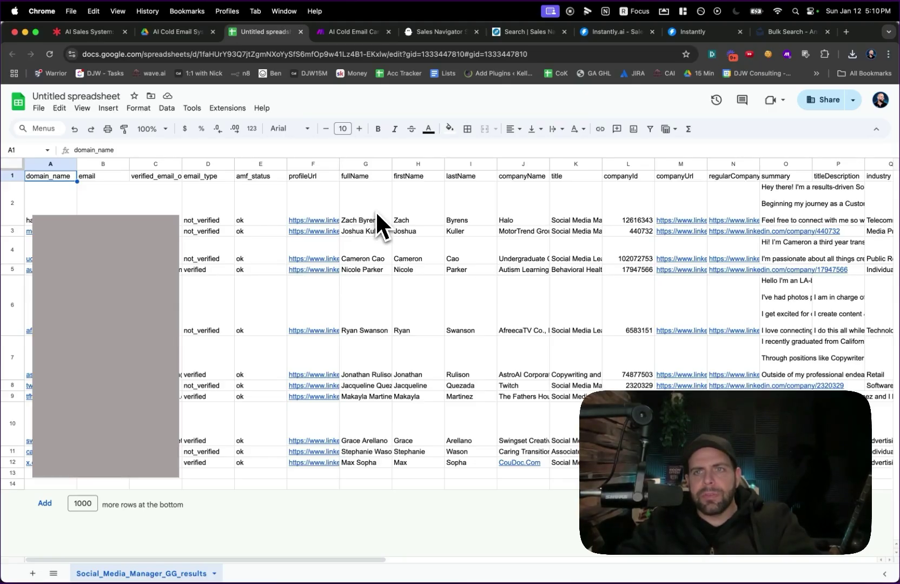
Add the column headers "personalization" in AL1 and "subject" in AM1, after the last imported column
scroll(377, 215, right, 15)
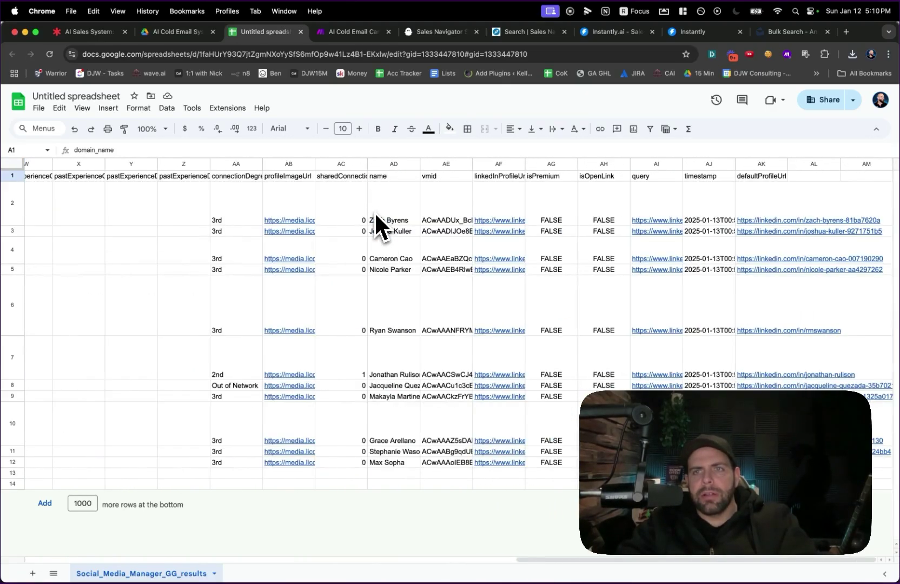
click(801, 178)
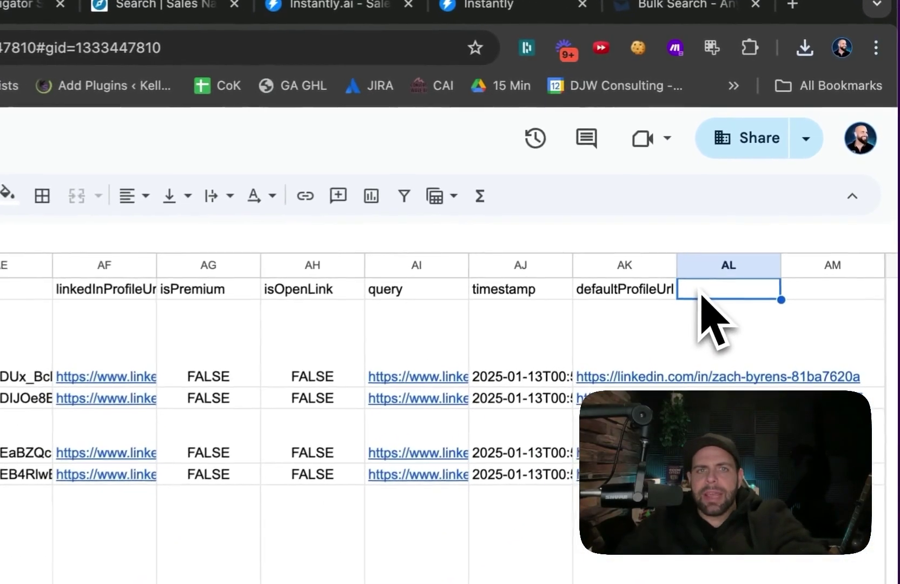
text(personalization)
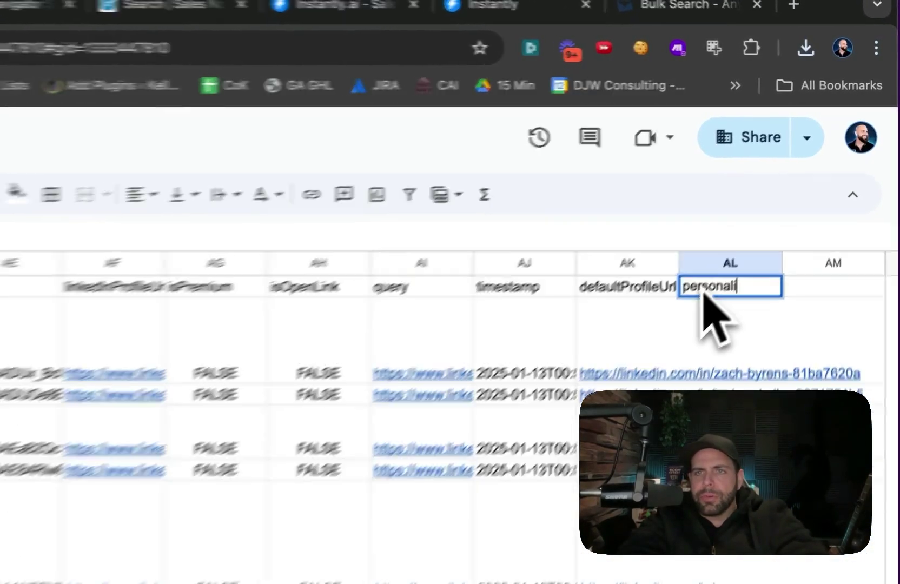
key(Return)
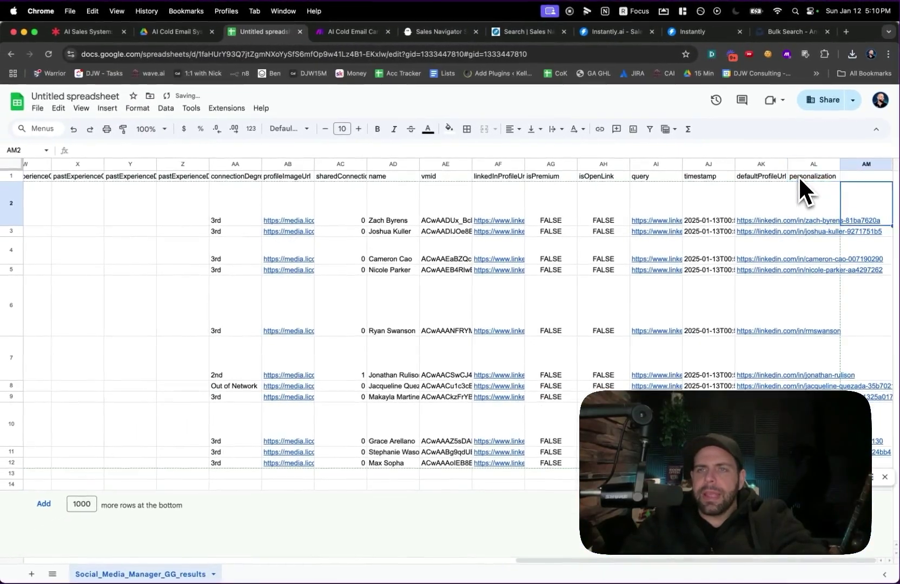
key(Up)
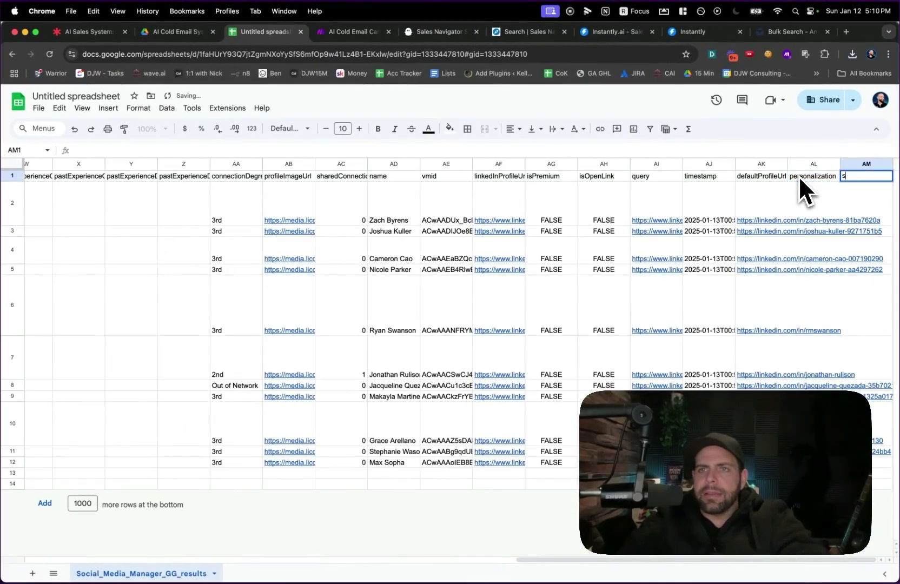
text(subject)
key(Return)
key(Up)
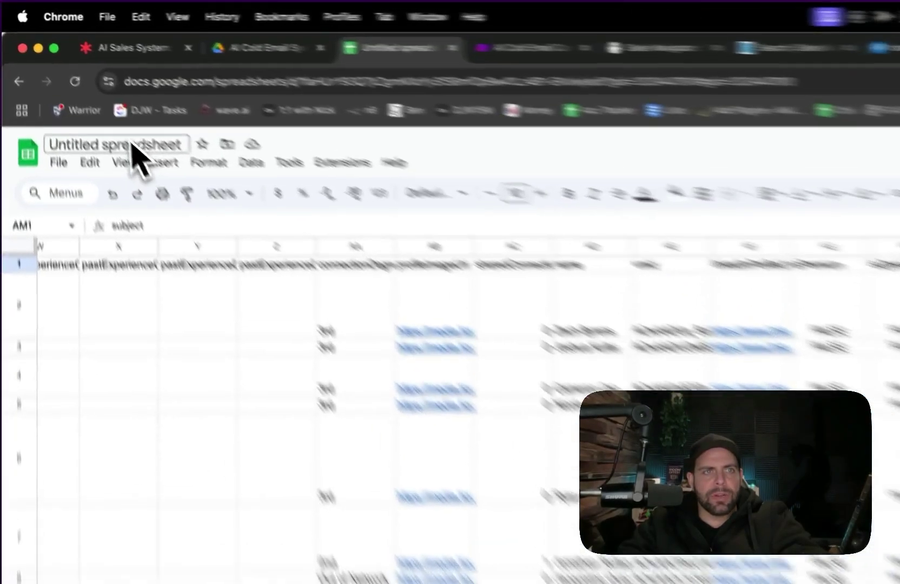
Rename the spreadsheet as "Social Media Manager GG Leads"
click(86, 96)
text(Social Media Manag)
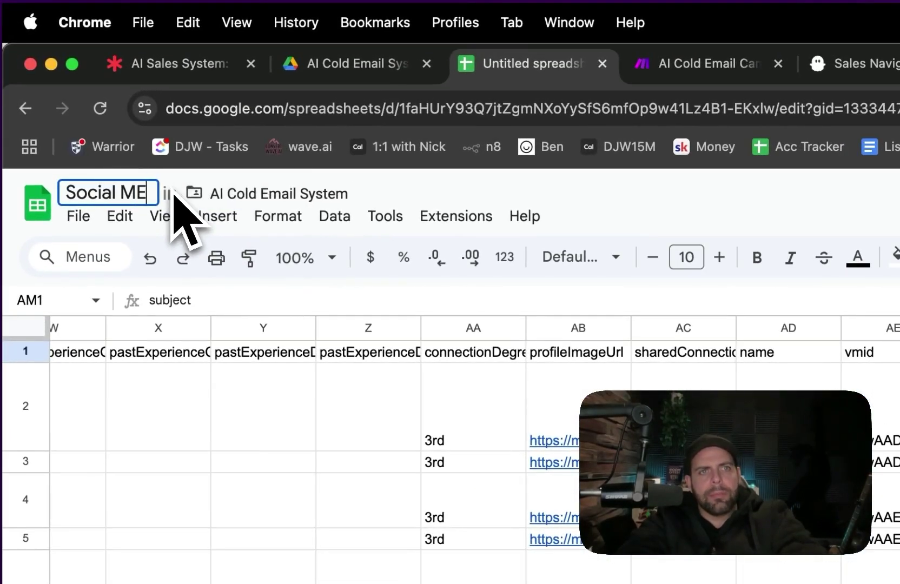
text(er GG)
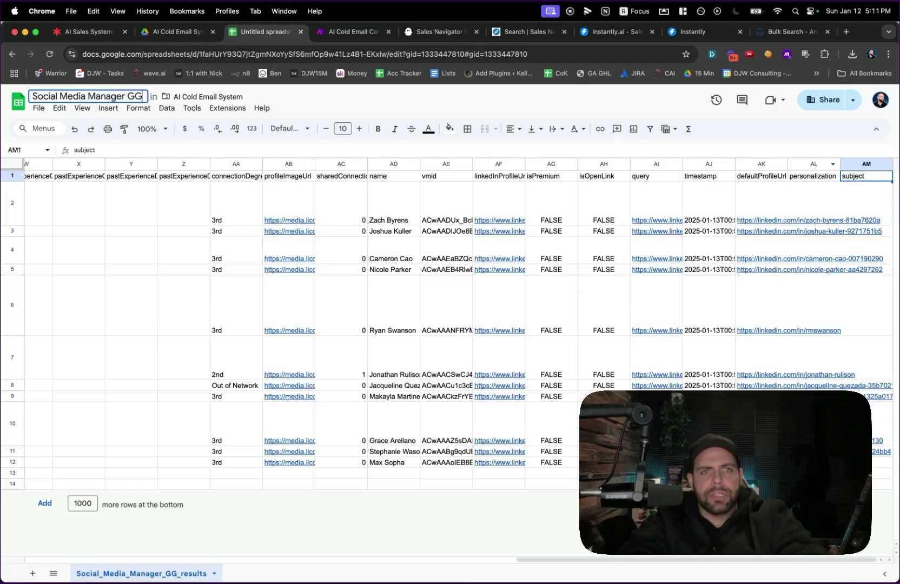
text(Leads)
key(Return)
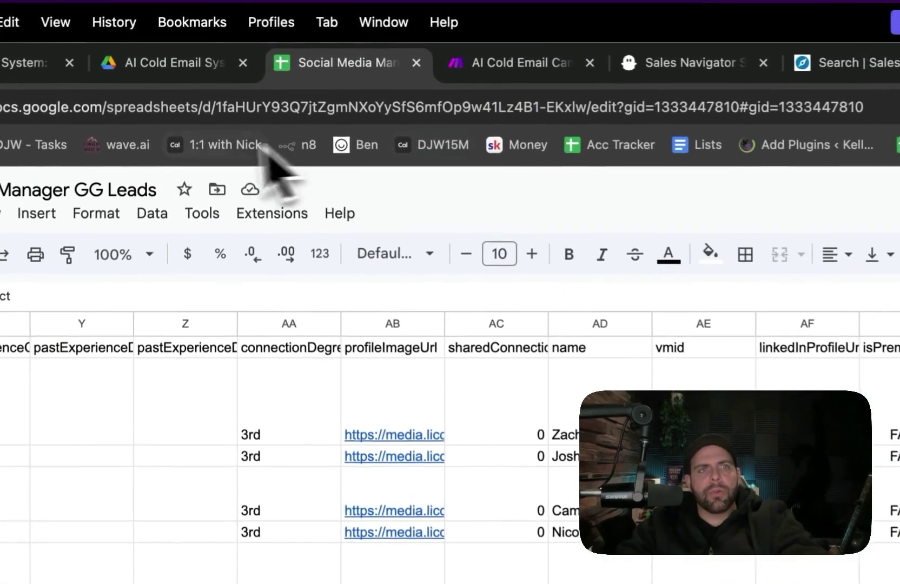
Copy the spreadsheet's ID from its web address and switch to the AI Cold Email Campaign scenario in Make
click(238, 111)
double_click(238, 111)
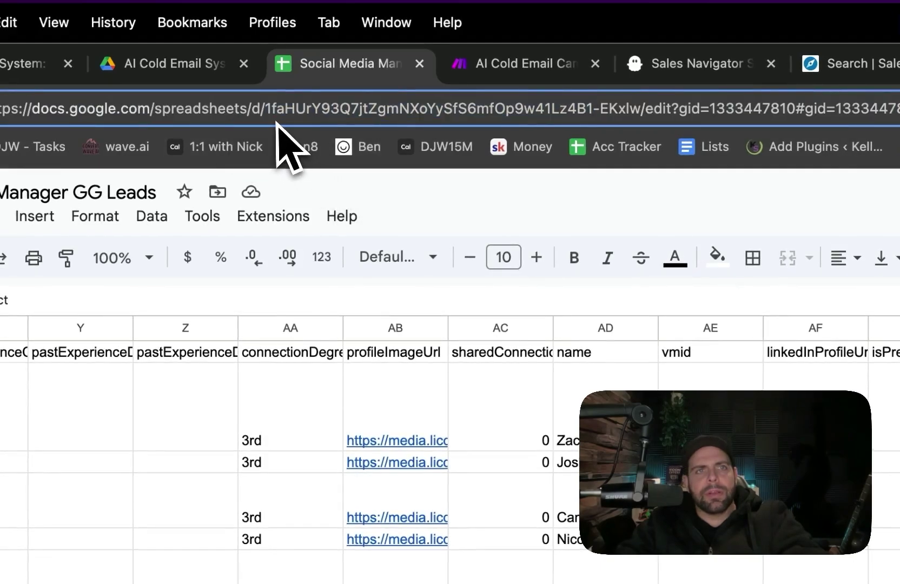
click(271, 108)
drag(272, 111, 638, 108)
key(ctrl+c)
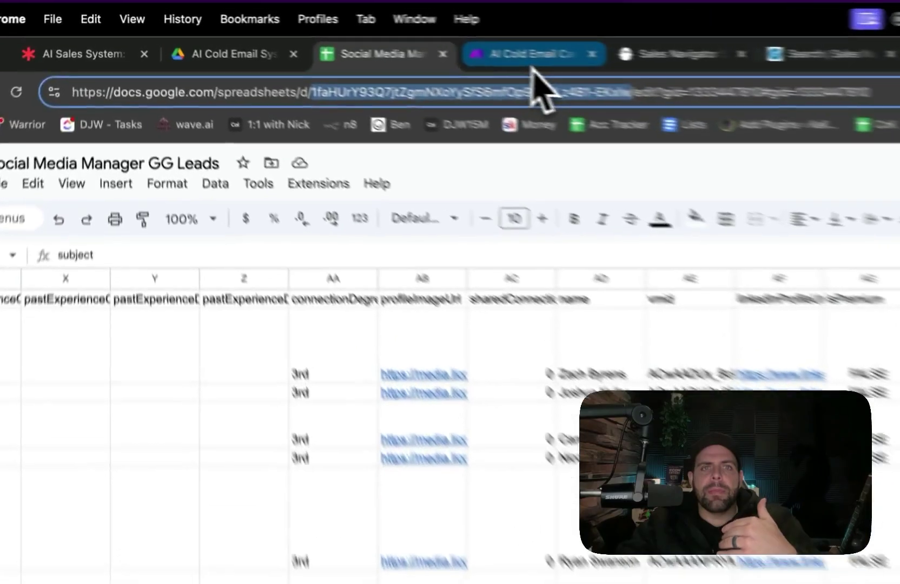
click(357, 32)
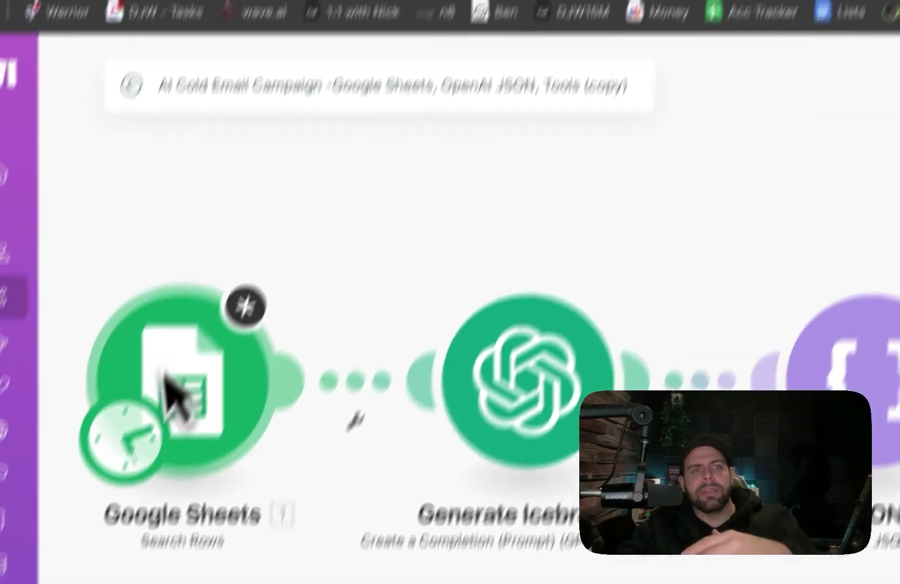
Paste the copied spreadsheet ID into the Search Rows module of the scenario
click(167, 376)
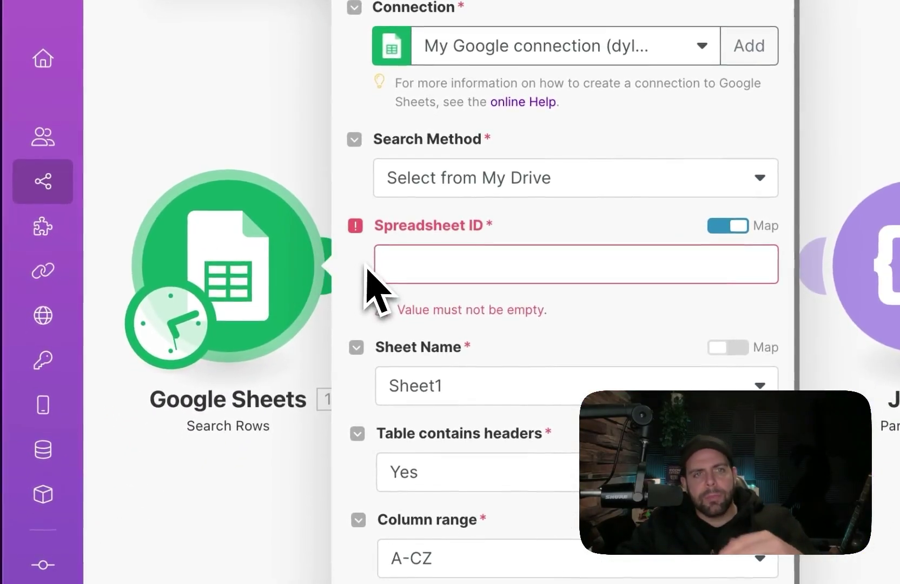
click(384, 268)
key(ctrl+v)
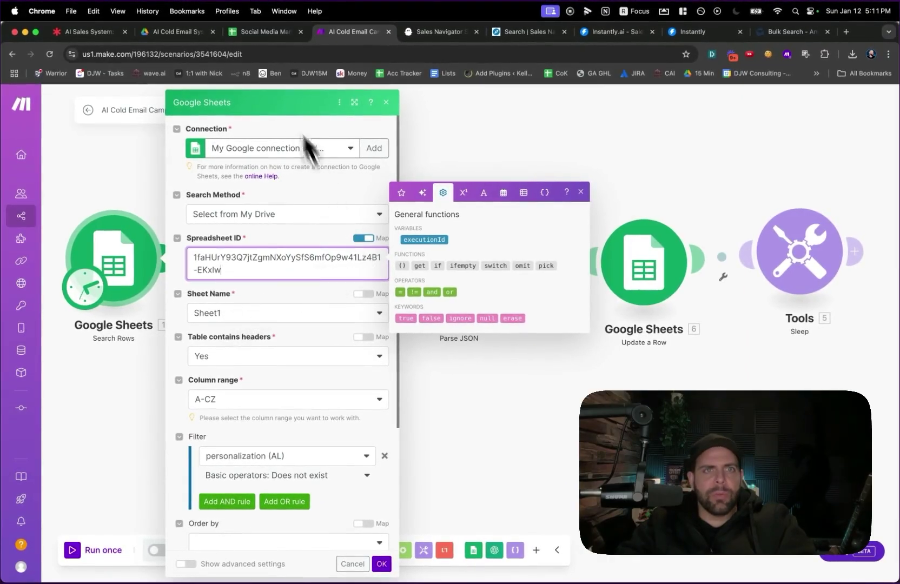
Rename the Social_Media_Manager_GG_results sheet in the leads spreadsheet as "Sheet1"
click(265, 32)
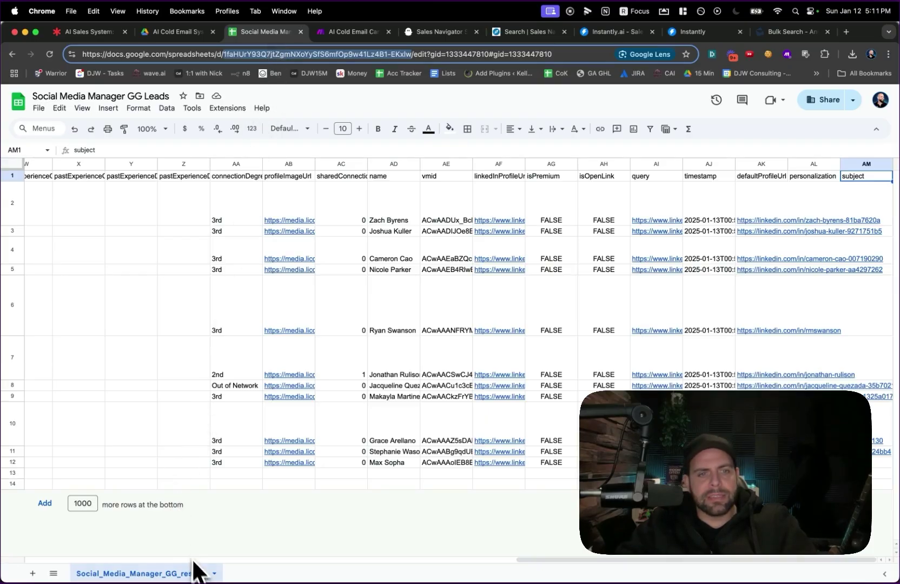
click(215, 574)
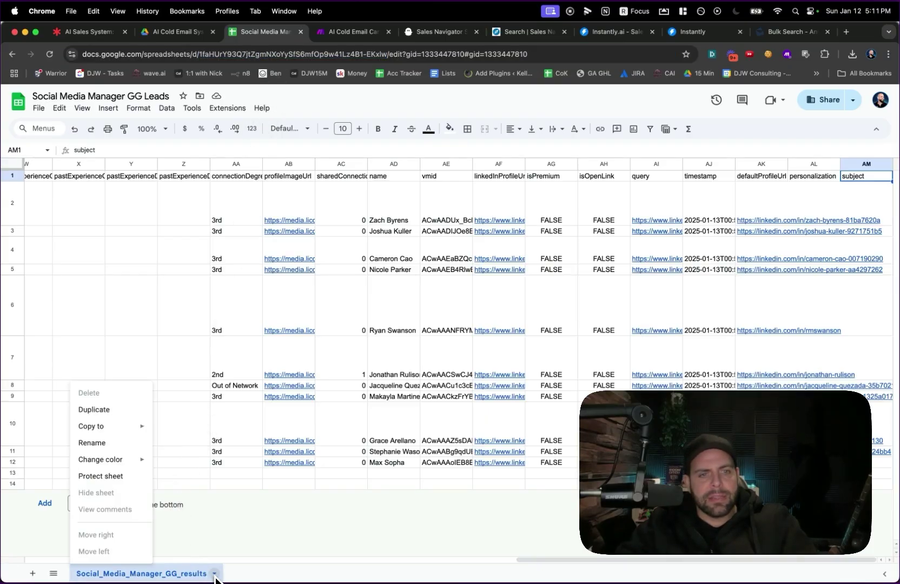
click(110, 451)
text(Sheet1)
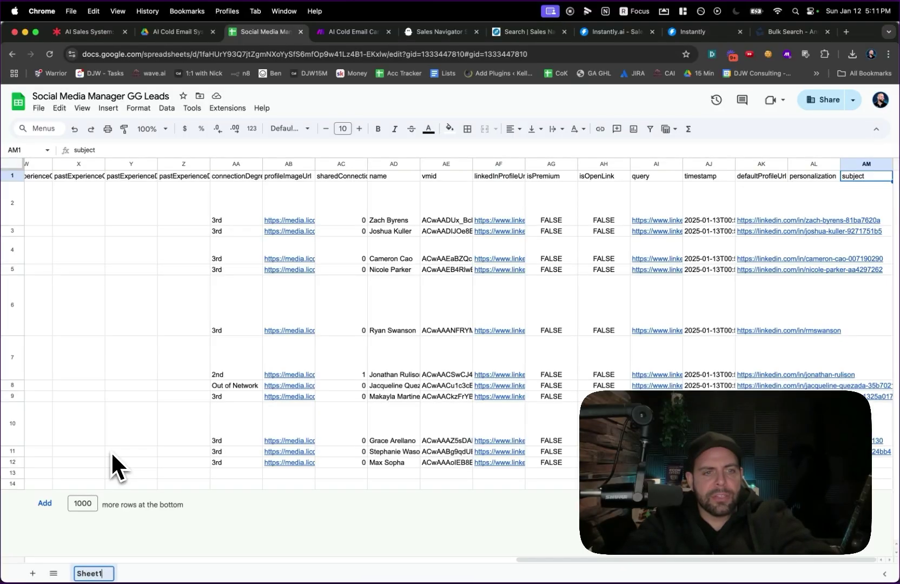
key(Return)
Switch back to Make, select Sheet1 as the Search Rows sheet name and review the column choices for the personalization filter
key(ctrl+Tab)
click(380, 312)
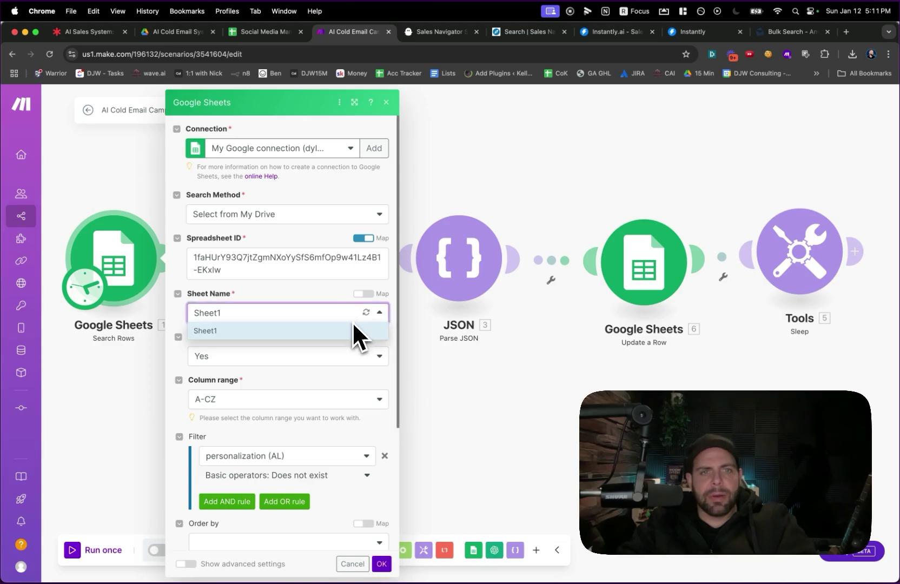
click(332, 331)
click(314, 459)
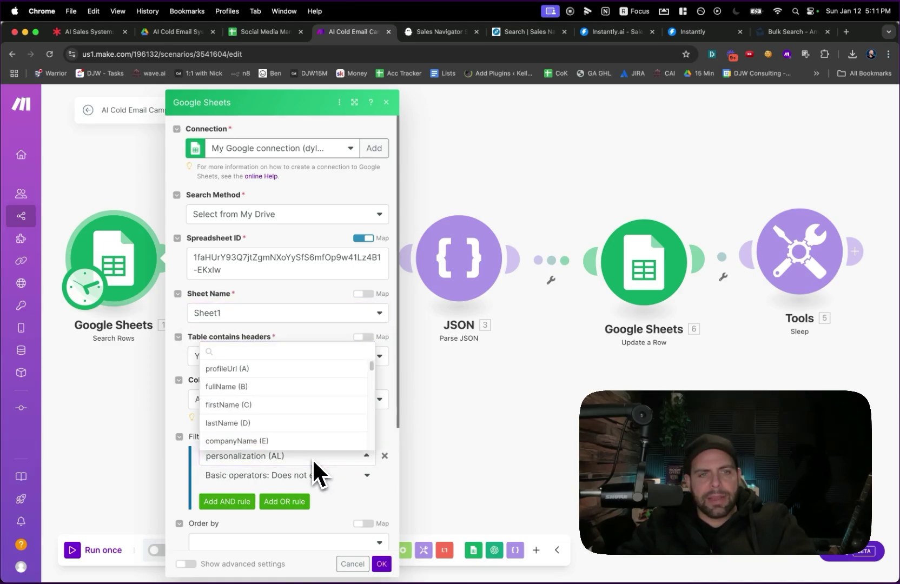
click(318, 433)
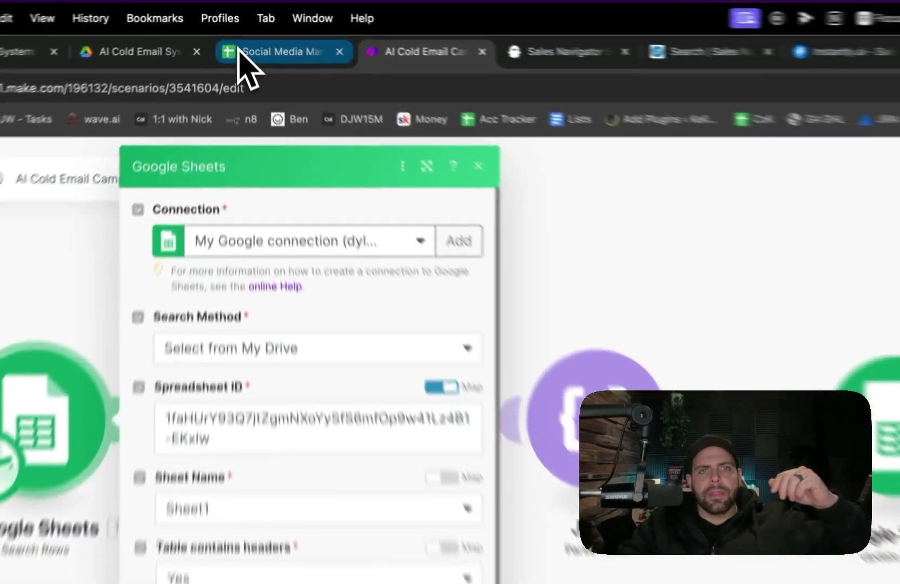
Check the personalization column in the leads sheet, set the Search Rows limit to 13 in Make and save the module settings
click(238, 31)
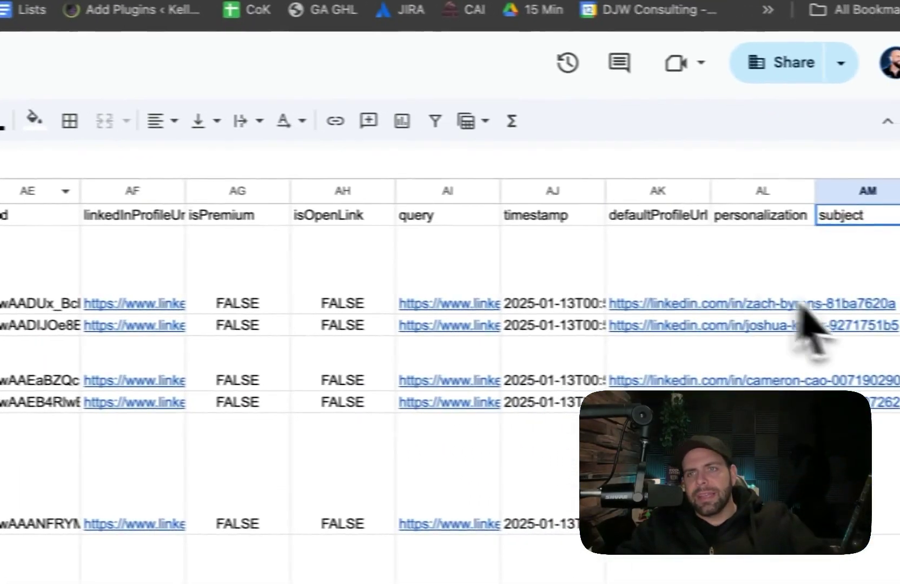
click(766, 306)
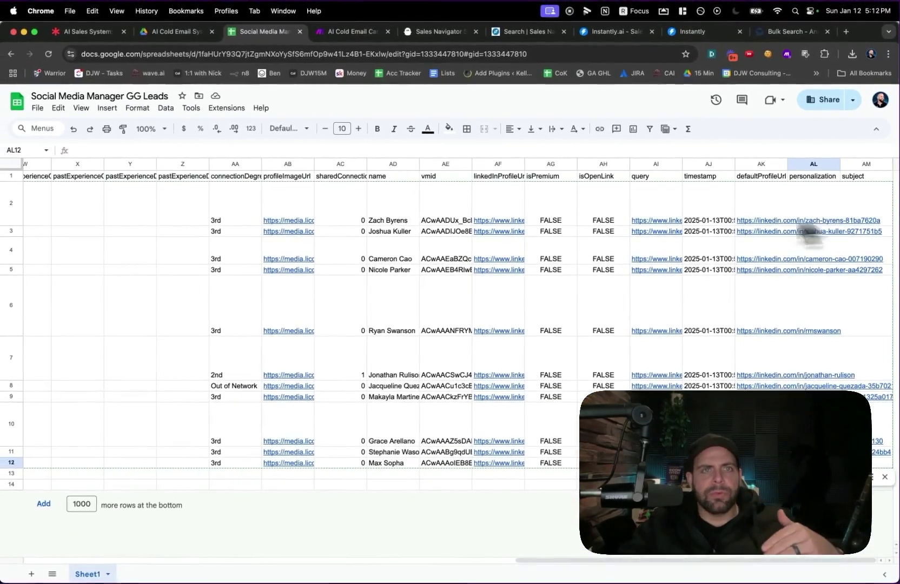
scroll(445, 479, down, 5)
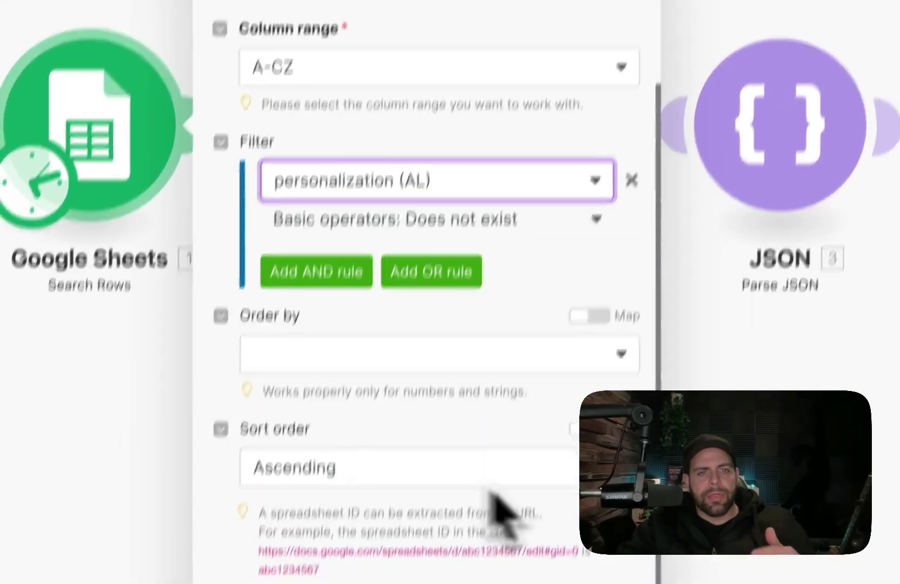
double_click(442, 458)
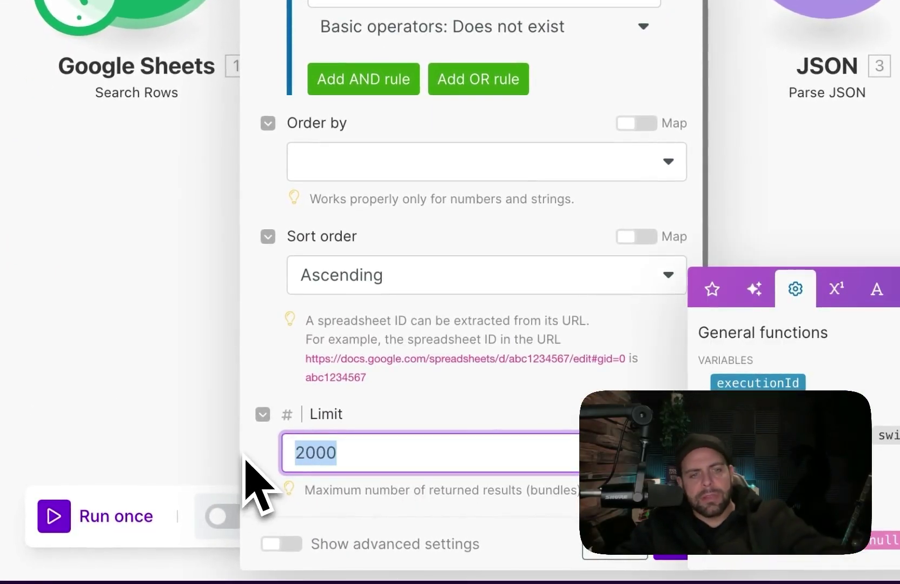
text(13)
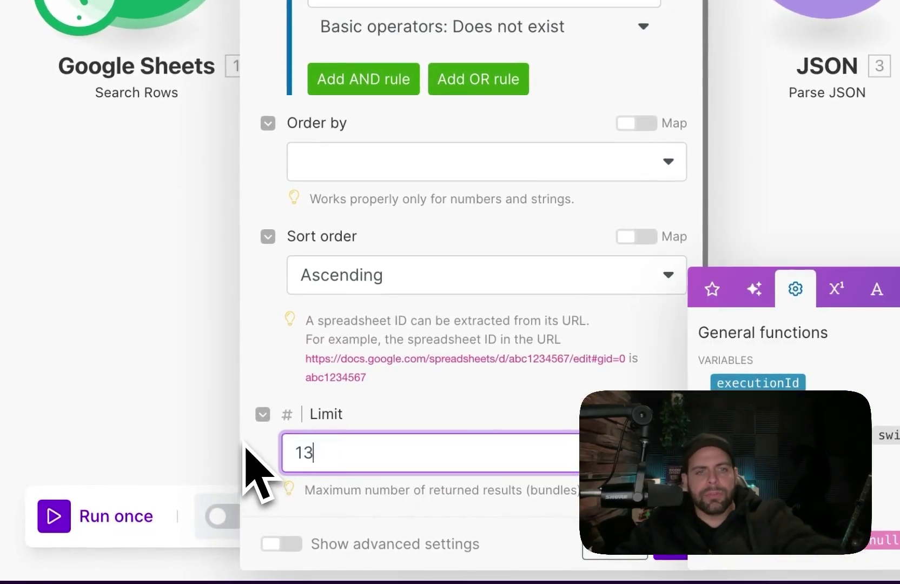
click(669, 552)
click(314, 333)
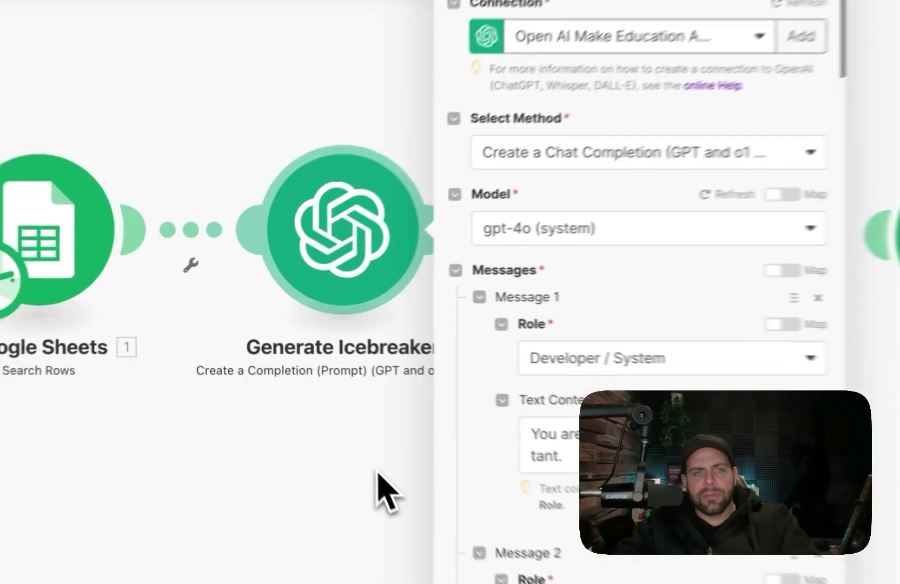
click(379, 474)
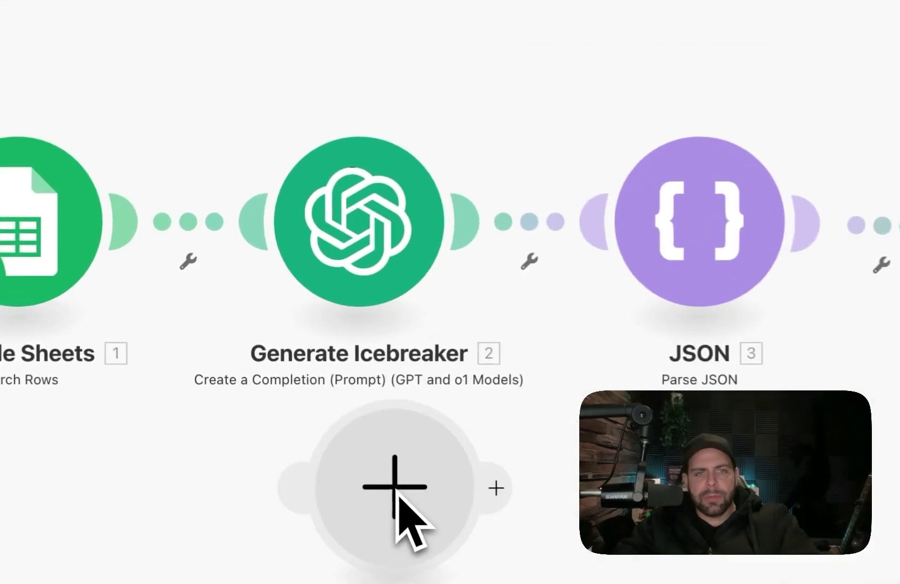
click(379, 474)
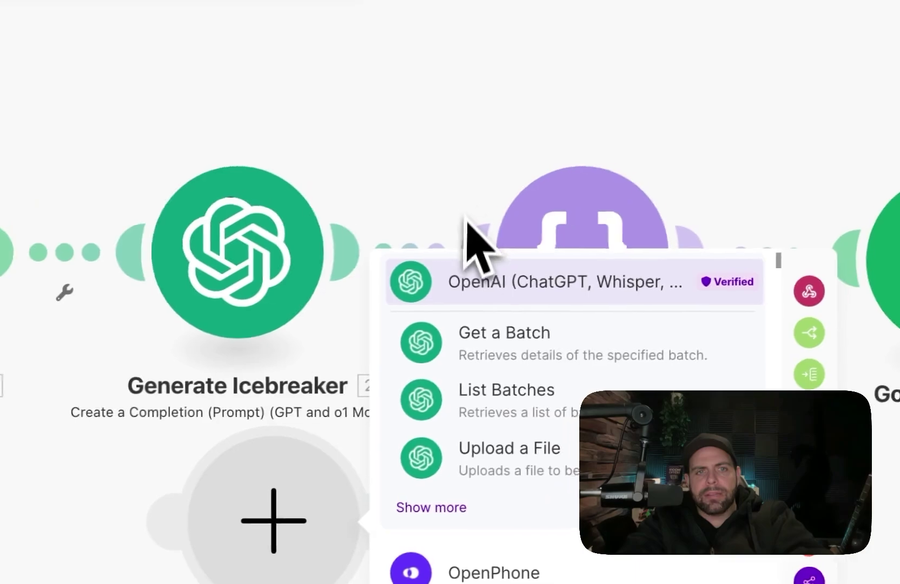
click(606, 250)
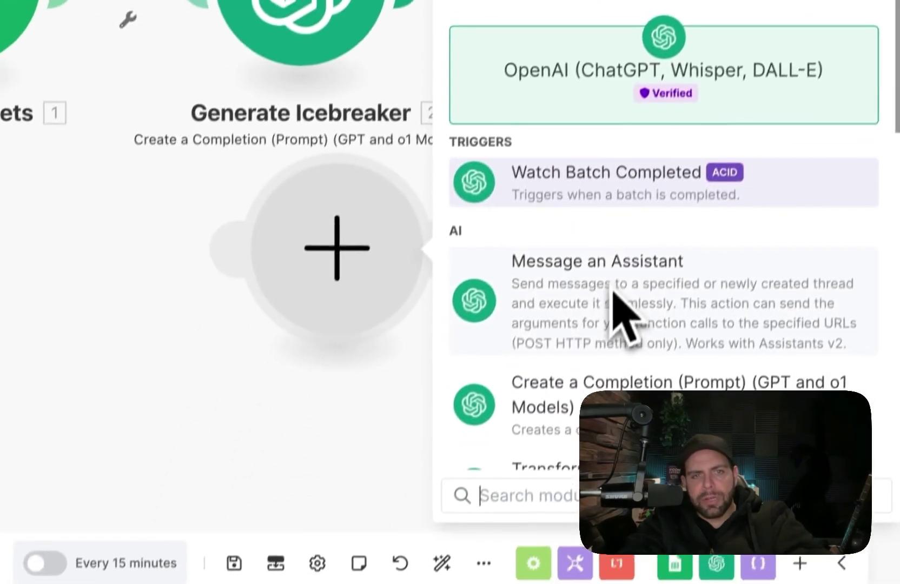
click(289, 390)
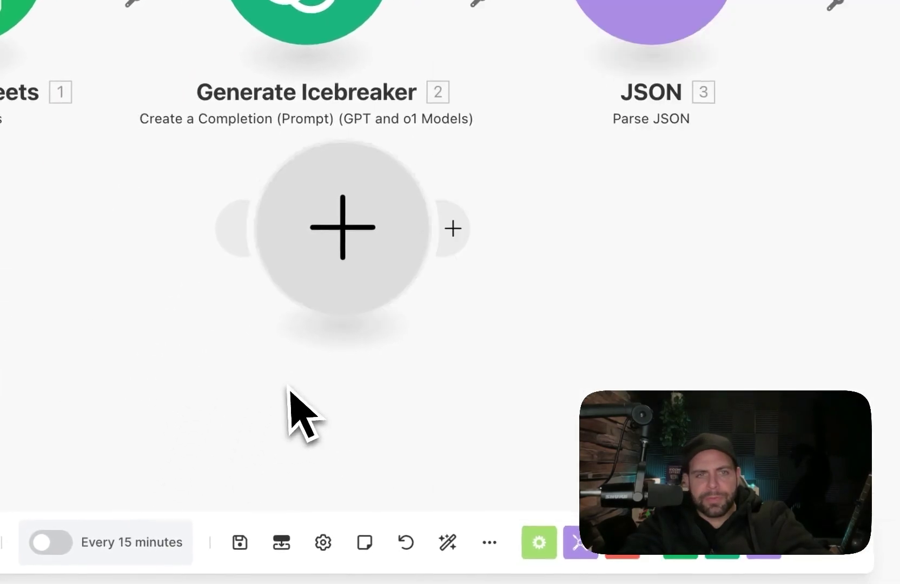
right_click(340, 239)
click(369, 289)
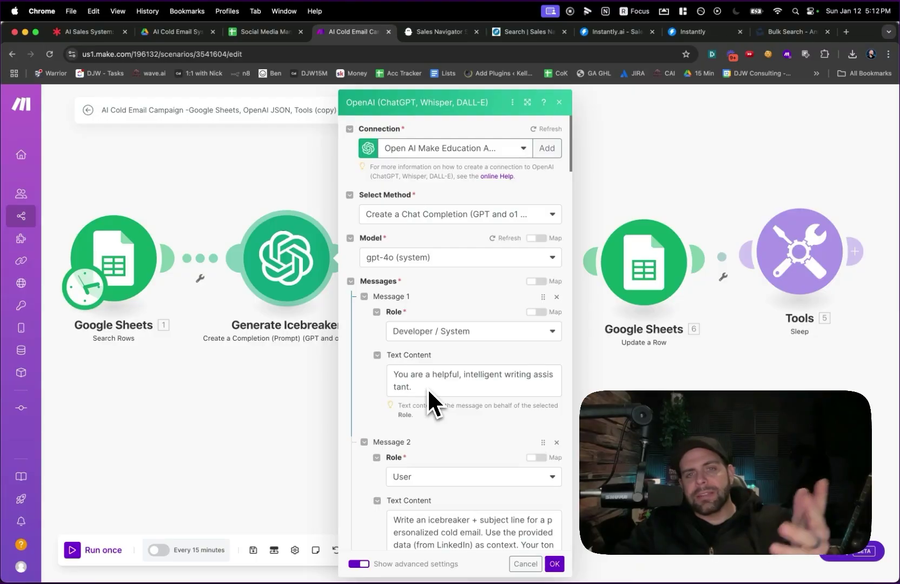
Review the Message 2 user prompt in the Generate Icebreaker module, including its tone, JSON-only and subject line instructions
scroll(428, 388, down, 3)
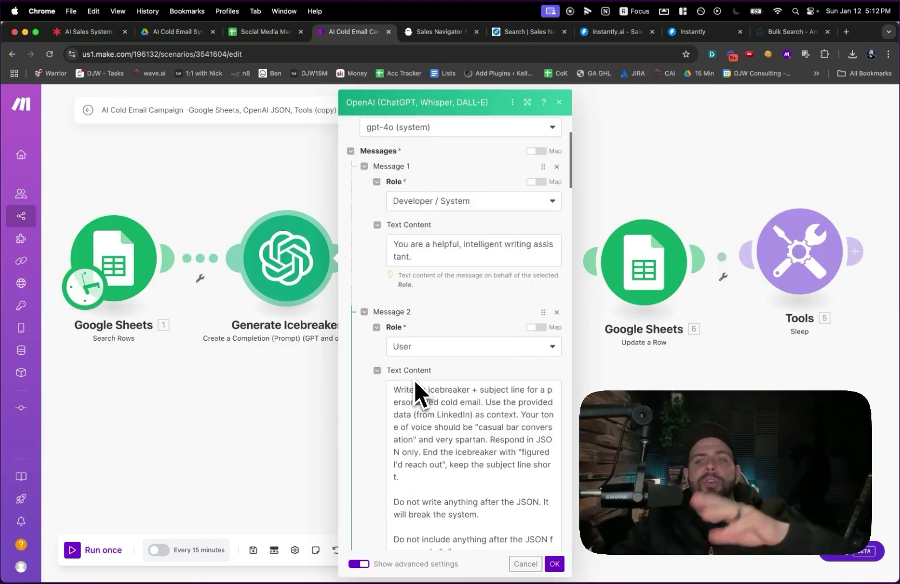
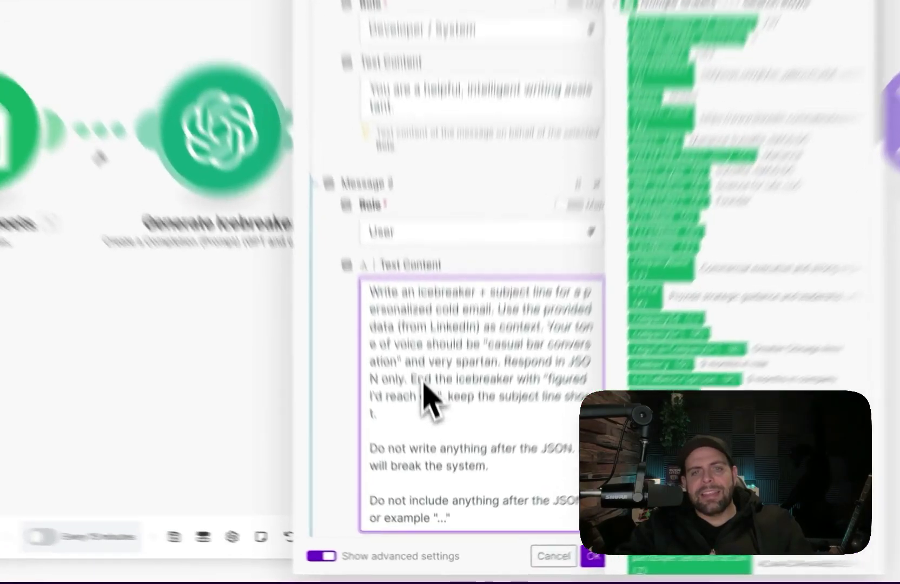
drag(422, 382, 446, 408)
drag(442, 332, 493, 377)
scroll(441, 357, down, 1)
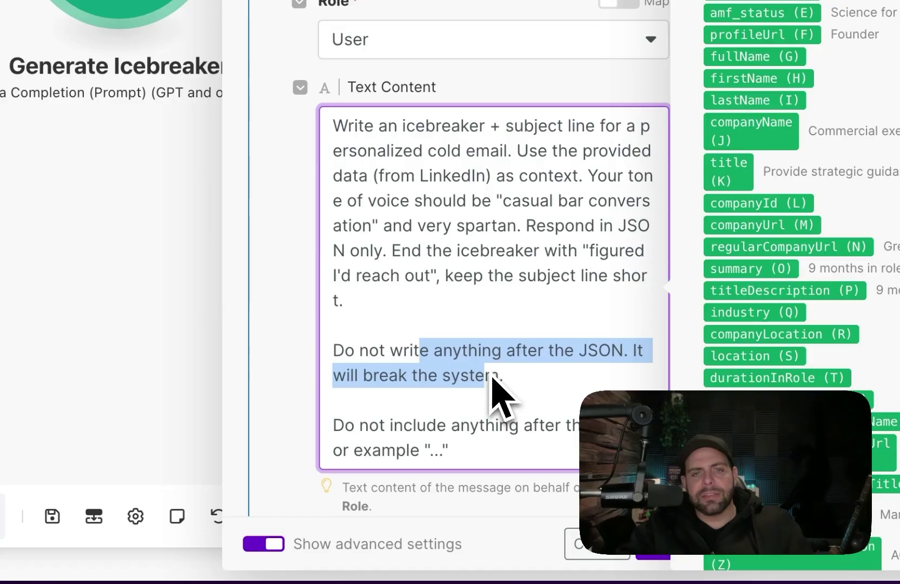
scroll(493, 384, down, 1)
drag(428, 391, 470, 414)
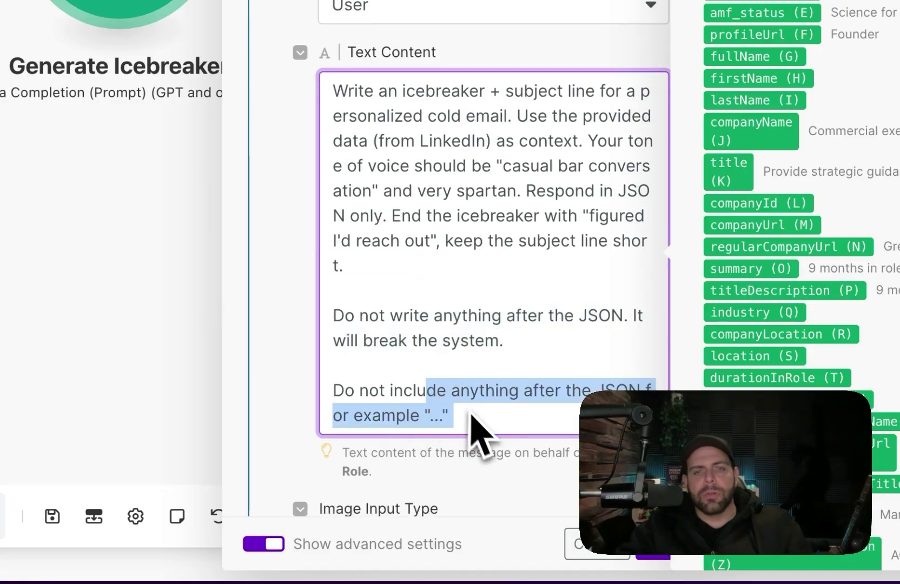
click(484, 420)
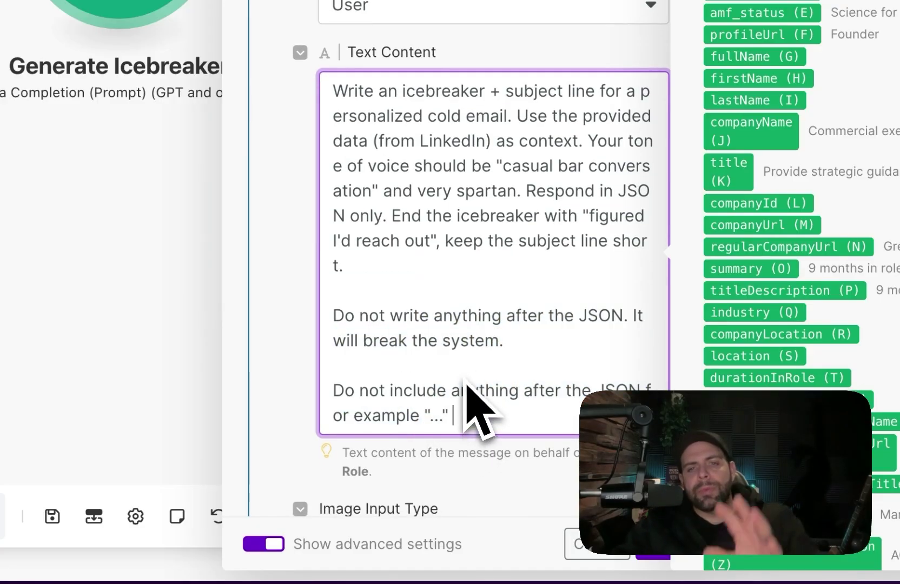
drag(458, 292, 469, 436)
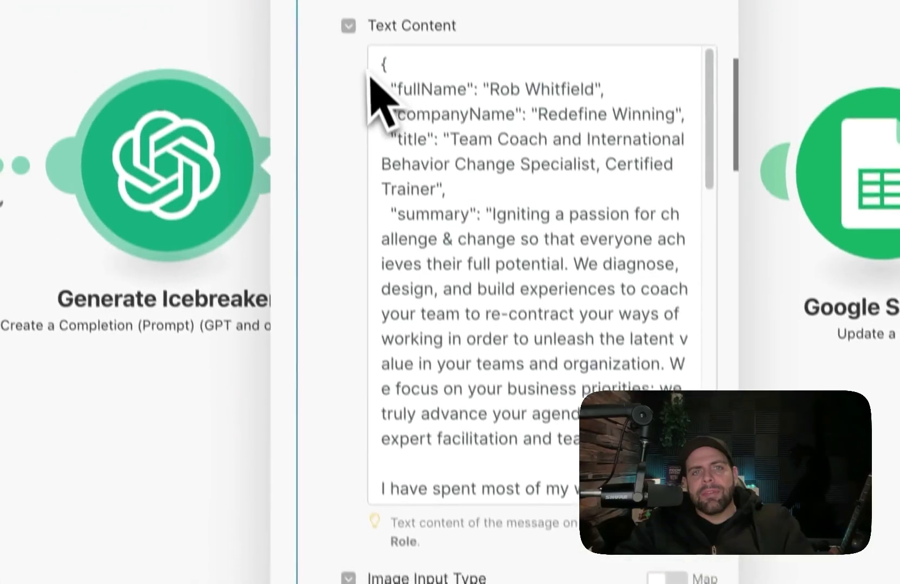
Examine the sample lead JSON in Message 3, from the name, company and summary fields down to companyLocation and personLocation
drag(382, 97, 537, 421)
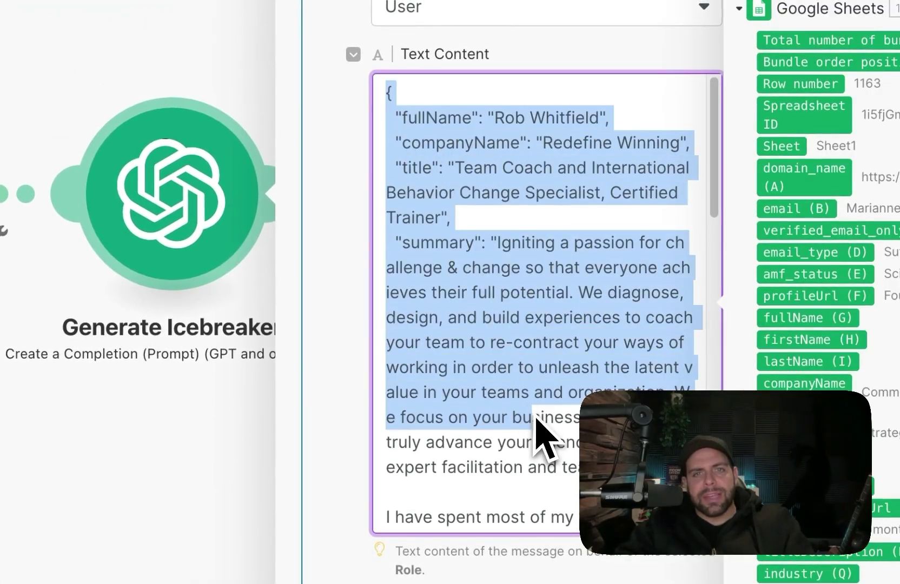
click(528, 403)
click(436, 144)
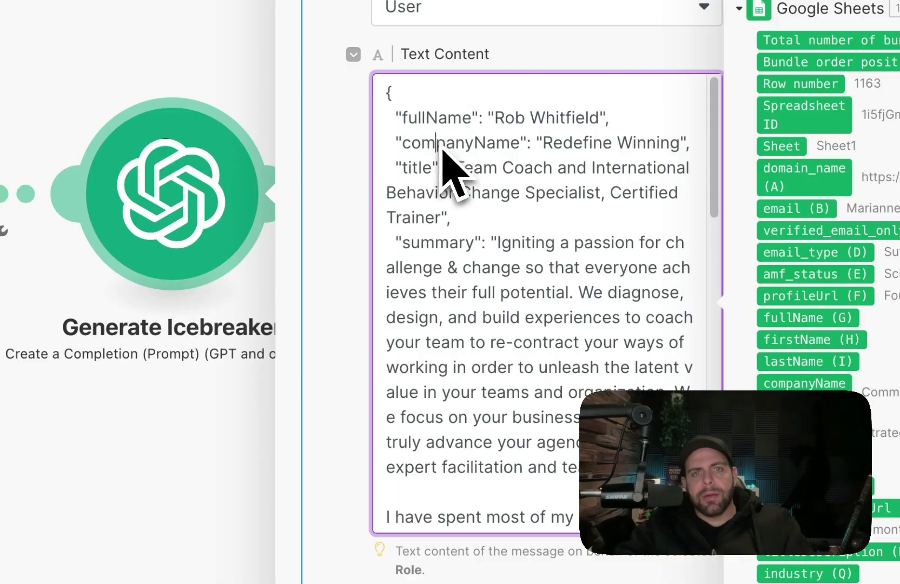
click(424, 218)
scroll(429, 243, down, 12)
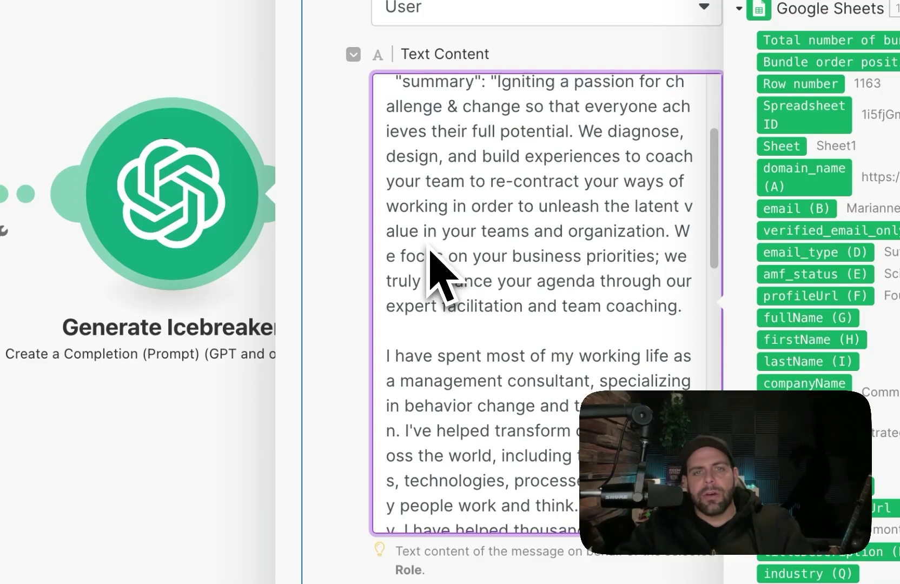
scroll(430, 246, up, 3)
scroll(429, 245, down, 4)
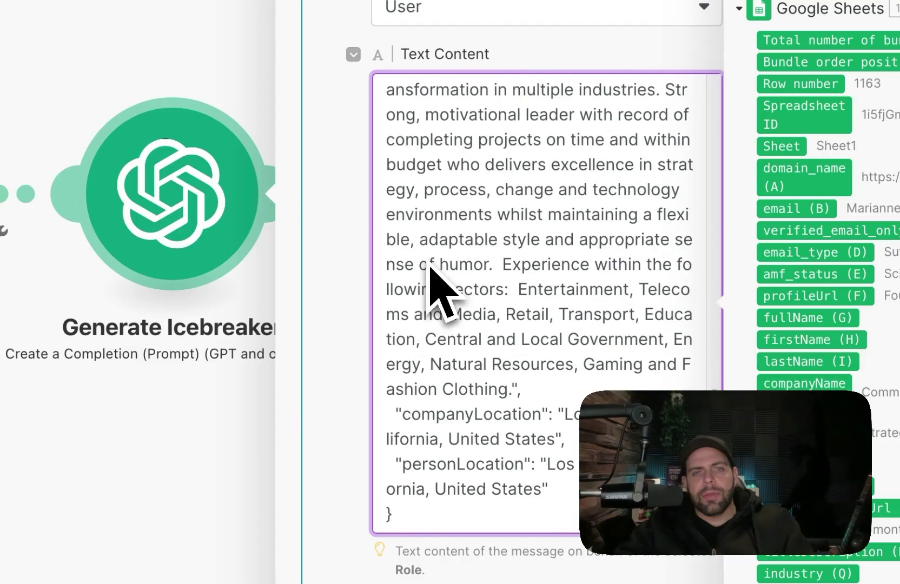
click(447, 416)
double_click(449, 465)
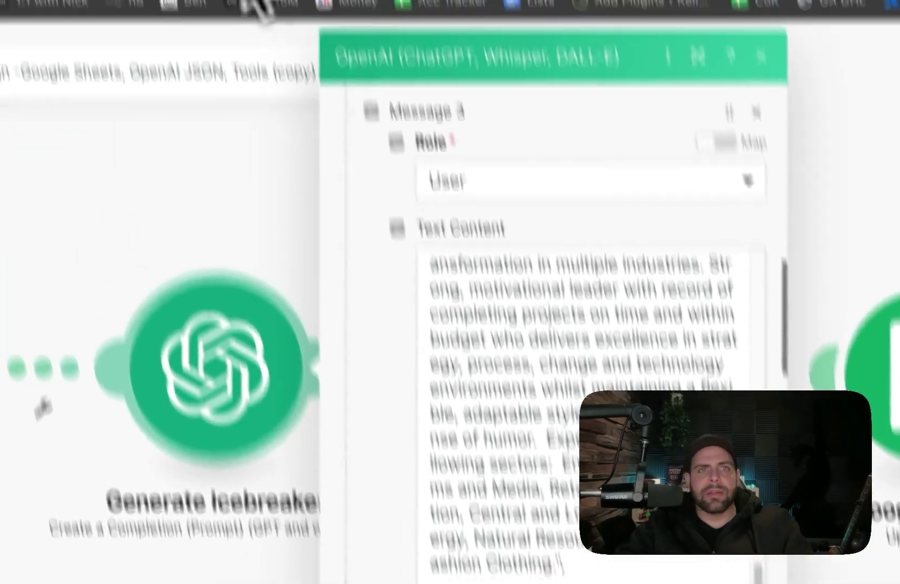
Look through the column headers of the leads spreadsheet and return to the Generate Icebreaker module to view Message 4
click(235, 68)
scroll(454, 395, left, 10)
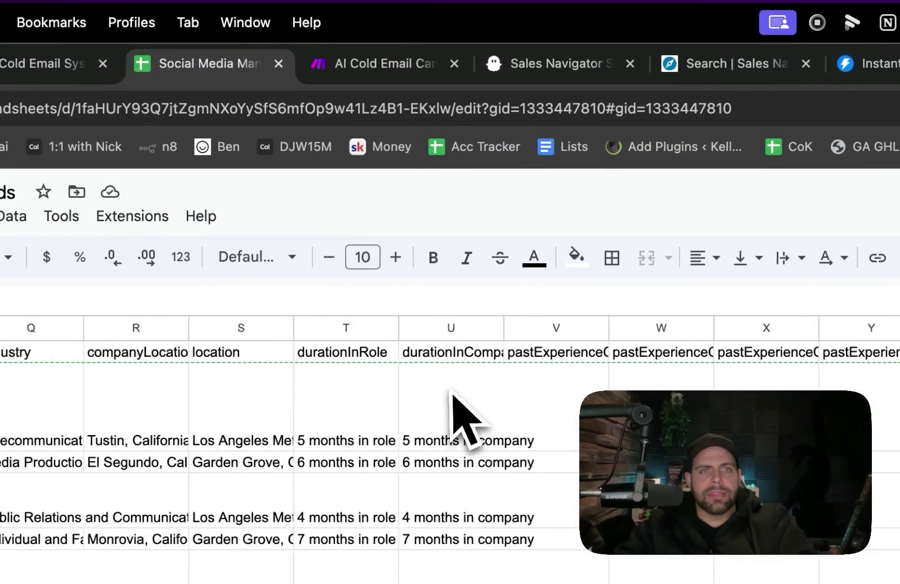
scroll(453, 395, left, 4)
scroll(403, 379, right, 4)
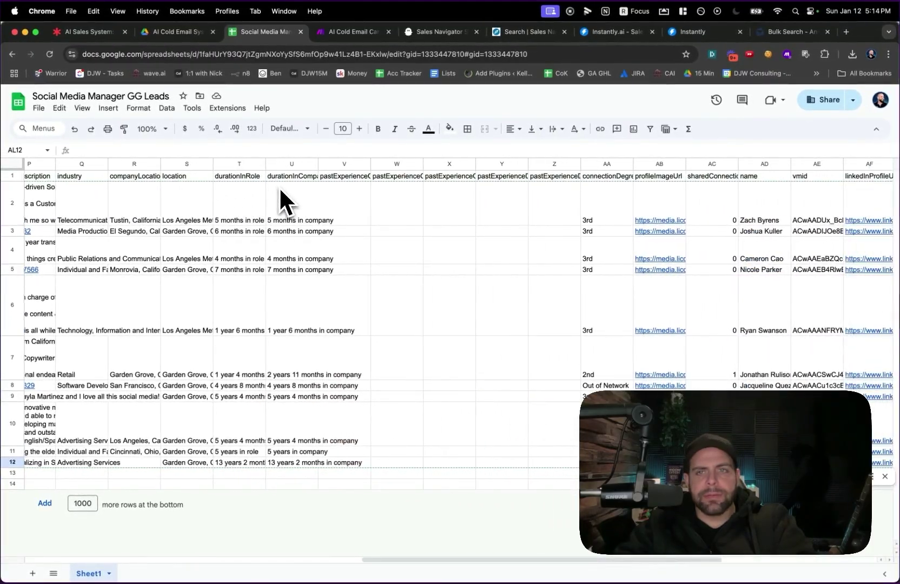
scroll(280, 201, right, 7)
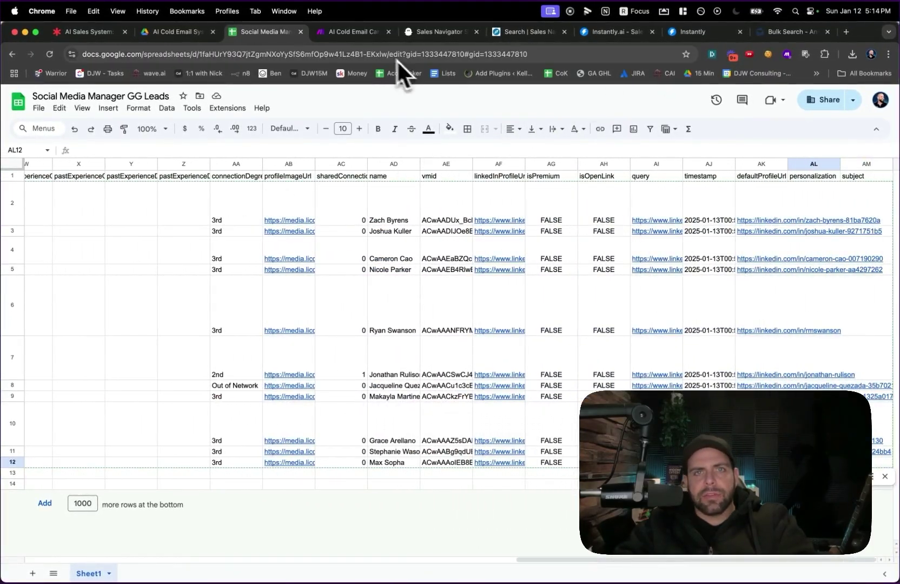
click(346, 31)
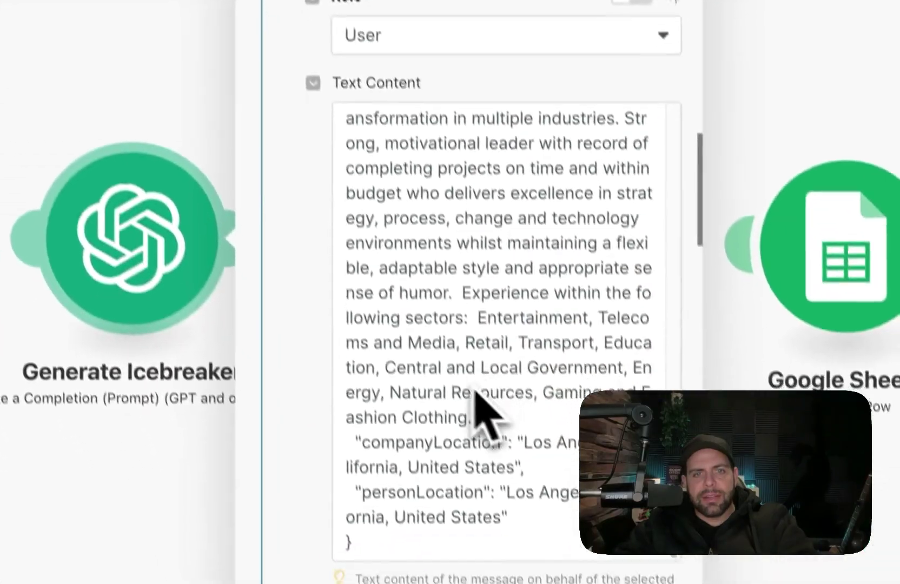
scroll(449, 254, down, 5)
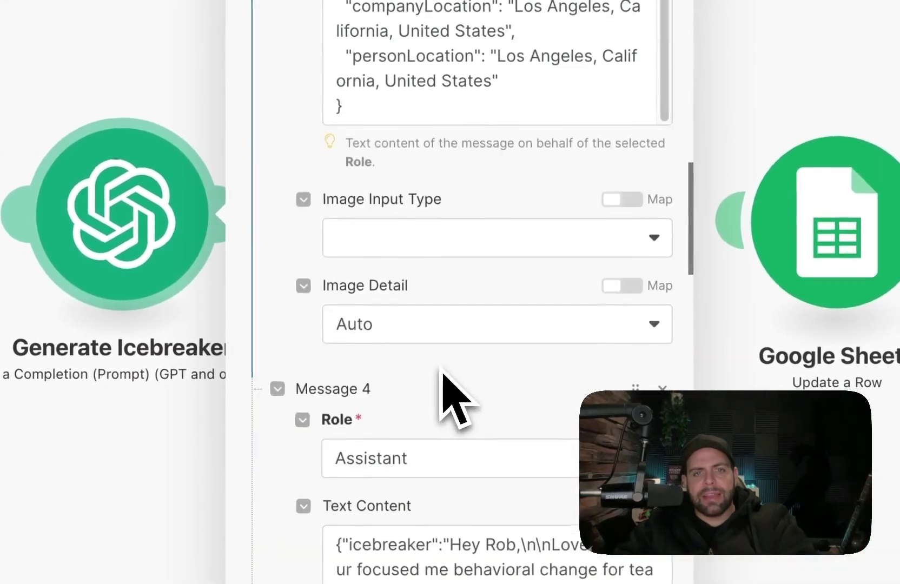
Examine the Message 4 assistant example, including its icebreaker text, \n\n line breaks and subject value
scroll(443, 379, down, 5)
drag(340, 254, 472, 382)
click(459, 374)
double_click(390, 251)
click(561, 375)
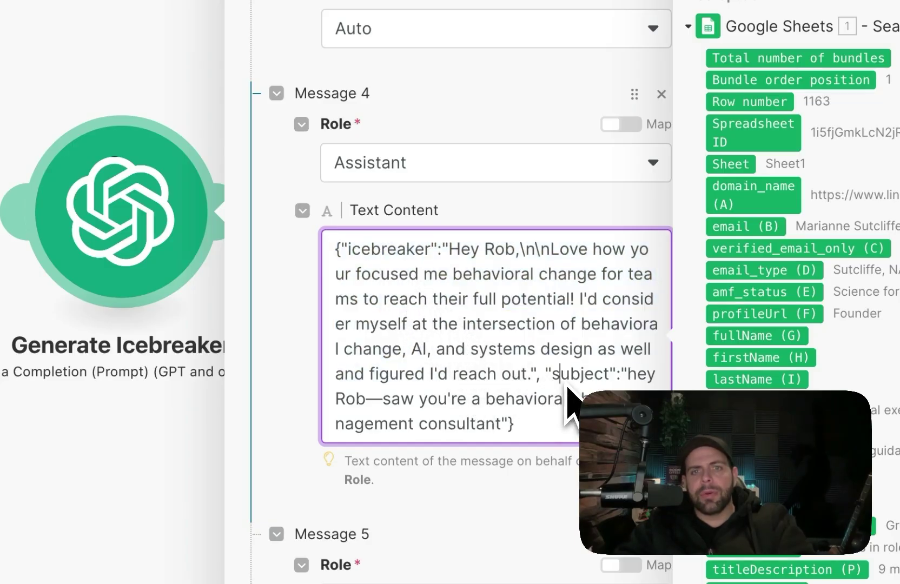
drag(453, 255, 522, 257)
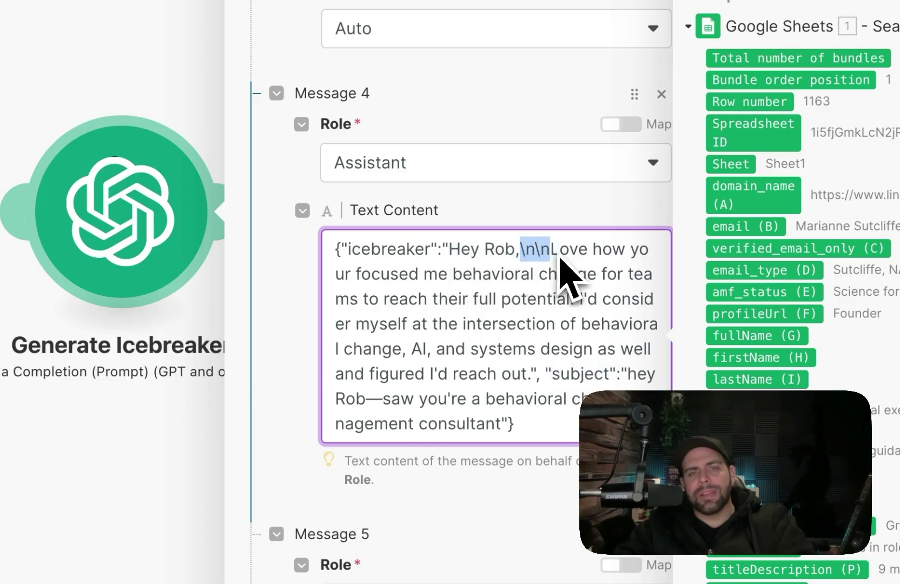
drag(452, 257, 506, 280)
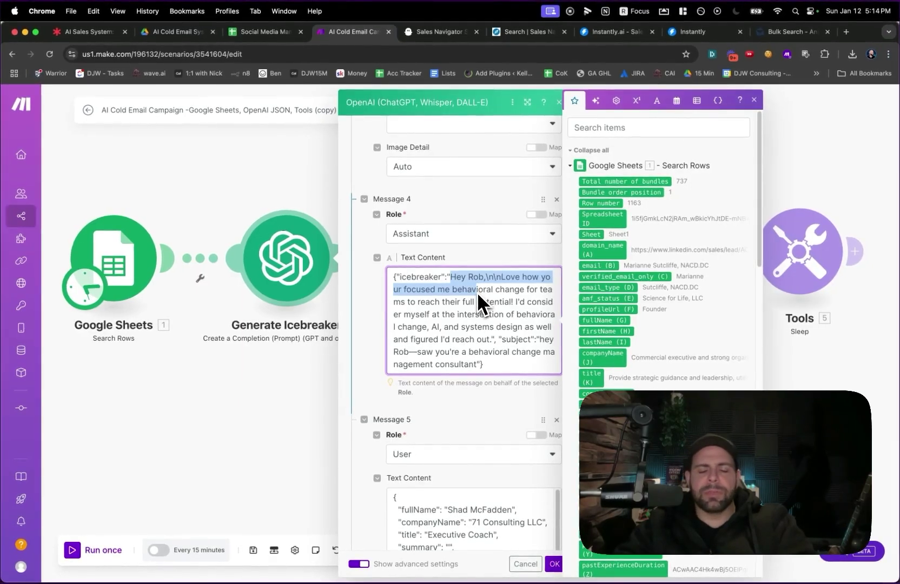
drag(477, 292, 479, 327)
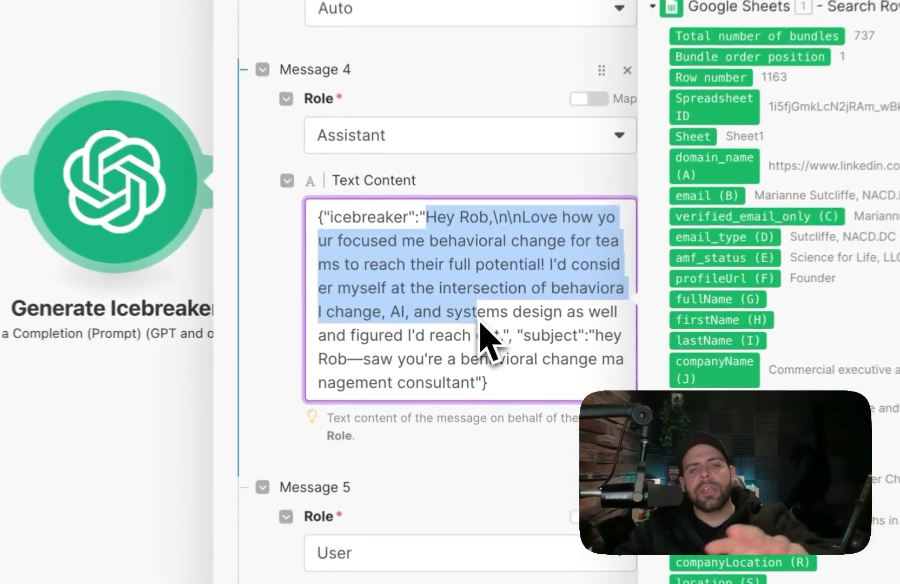
click(469, 302)
drag(436, 211, 508, 377)
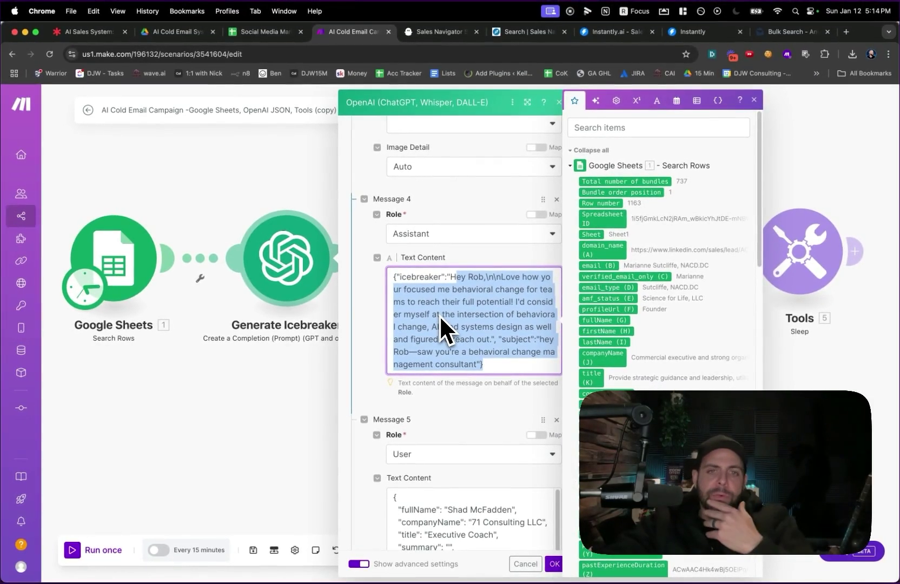
Read through the second sample lead JSON in the Message 5 user prompt
scroll(439, 318, down, 10)
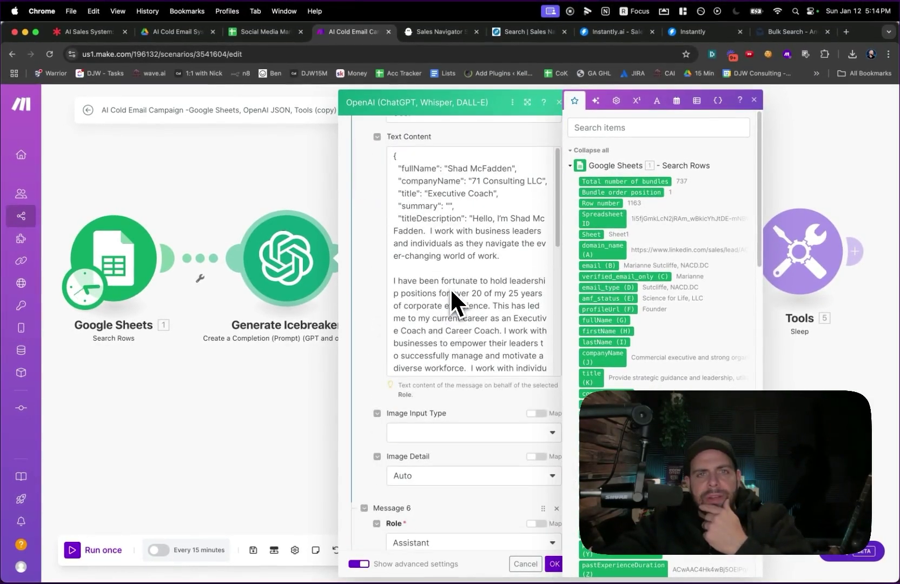
scroll(450, 288, up, 3)
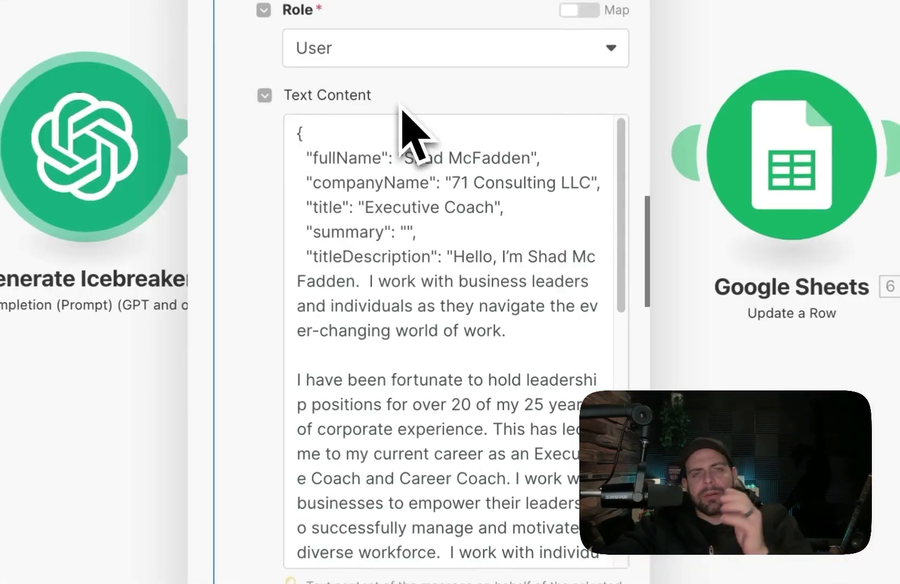
drag(402, 136, 508, 492)
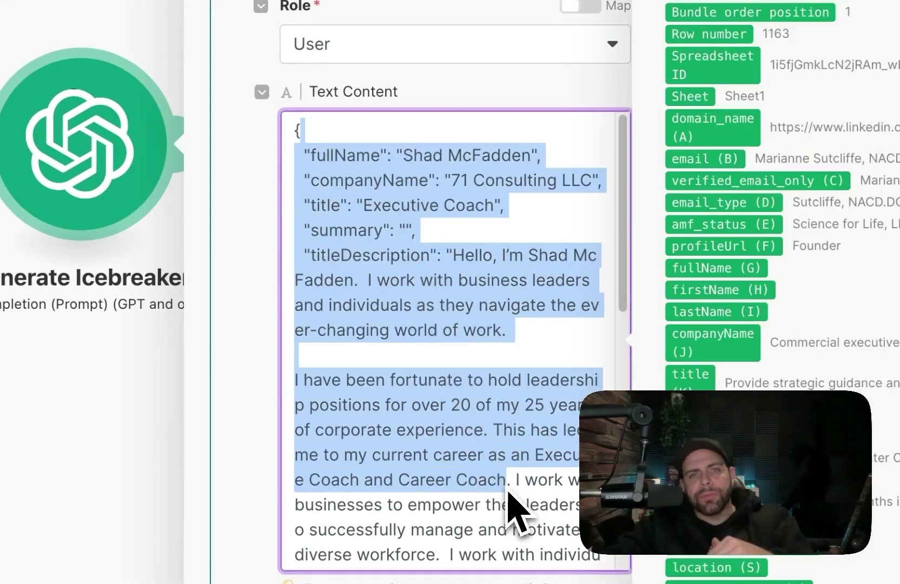
click(412, 195)
drag(403, 155, 472, 406)
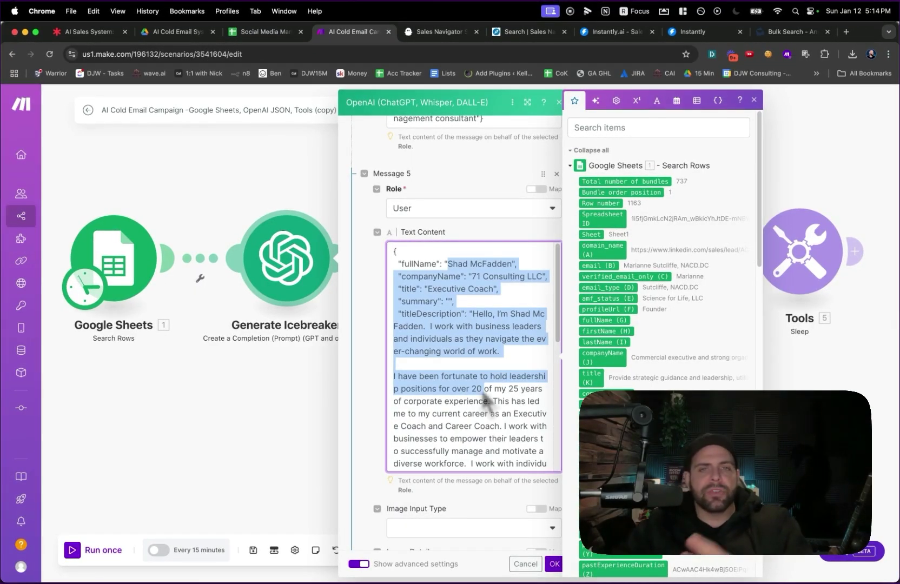
Map the fullName value in the Message 7 user prompt to the Search Rows field fullName (G)
scroll(476, 332, down, 15)
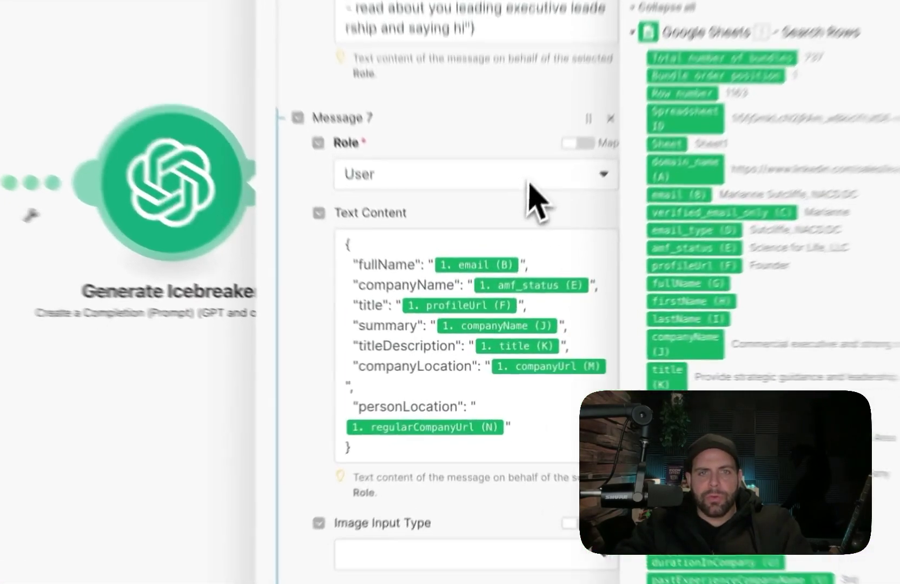
click(476, 286)
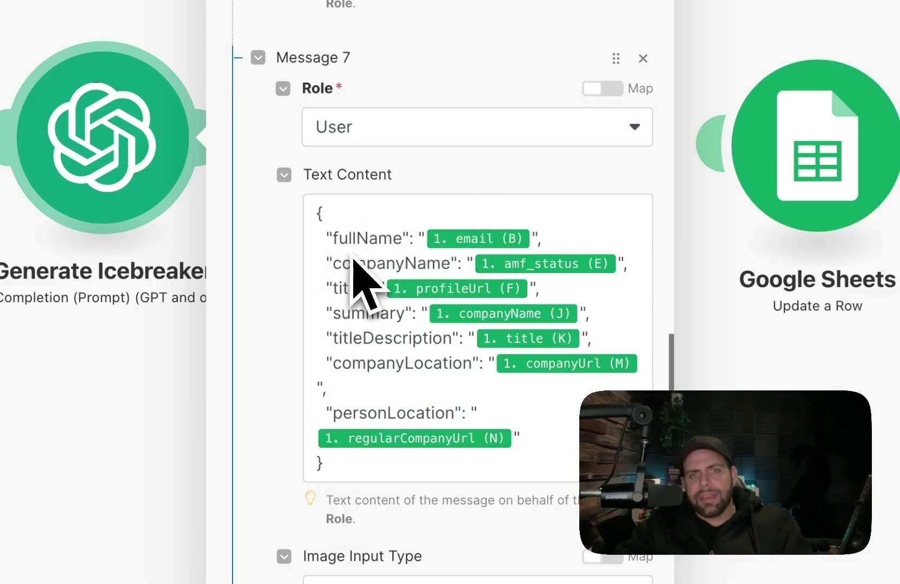
click(537, 243)
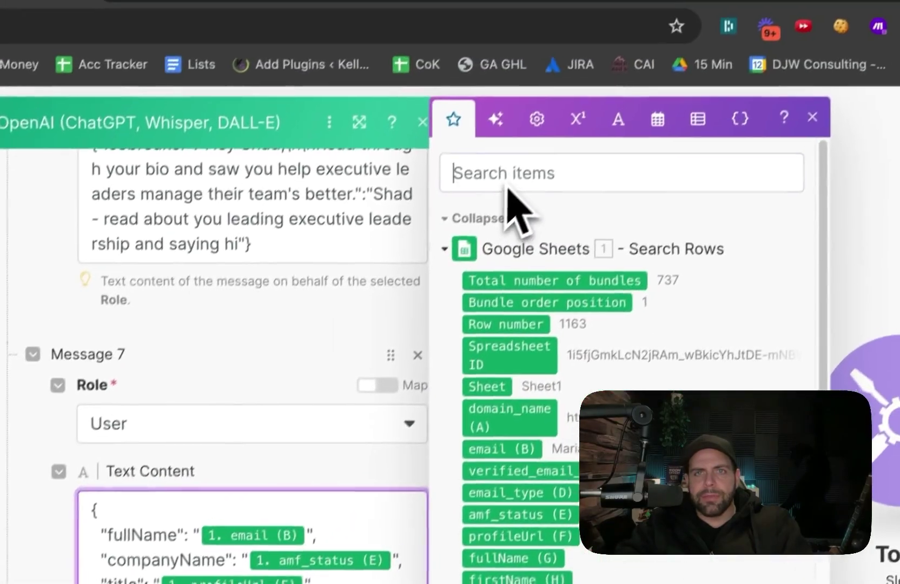
click(494, 199)
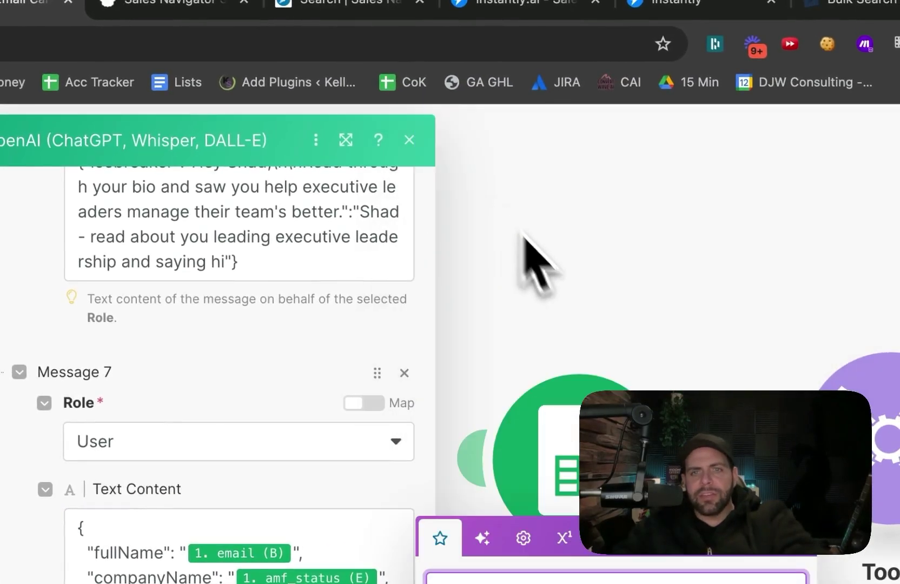
text(email)
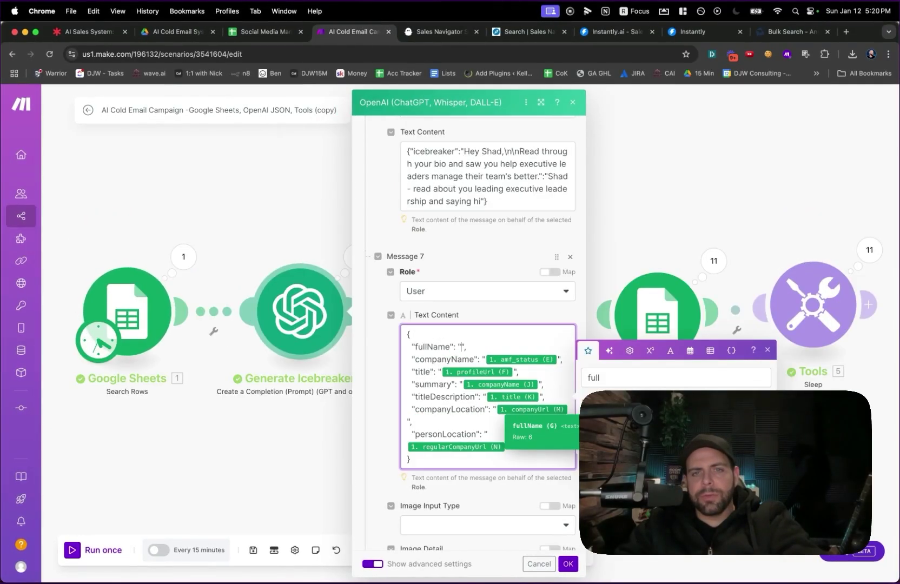
click(612, 426)
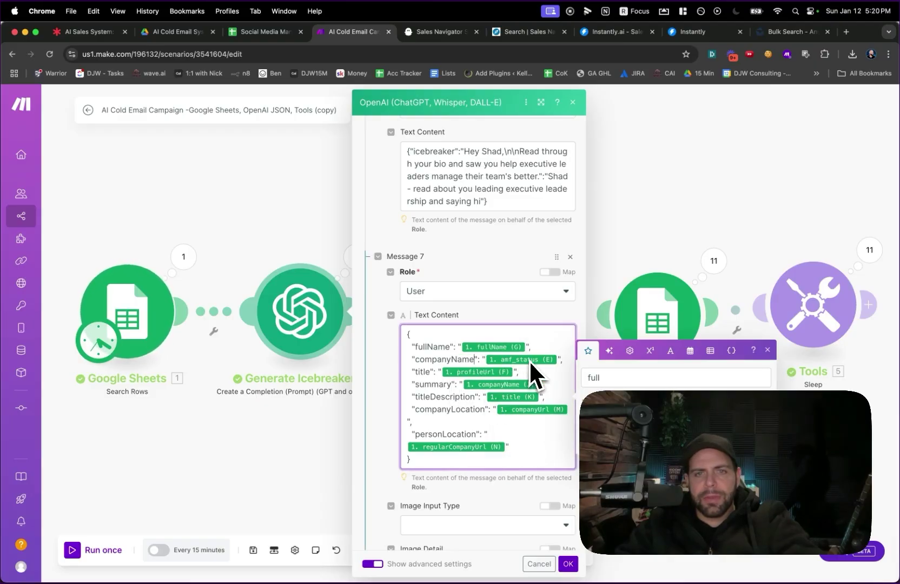
Replace the companyName mapping in Message 7 with the Search Rows field companyName (J)
click(560, 359)
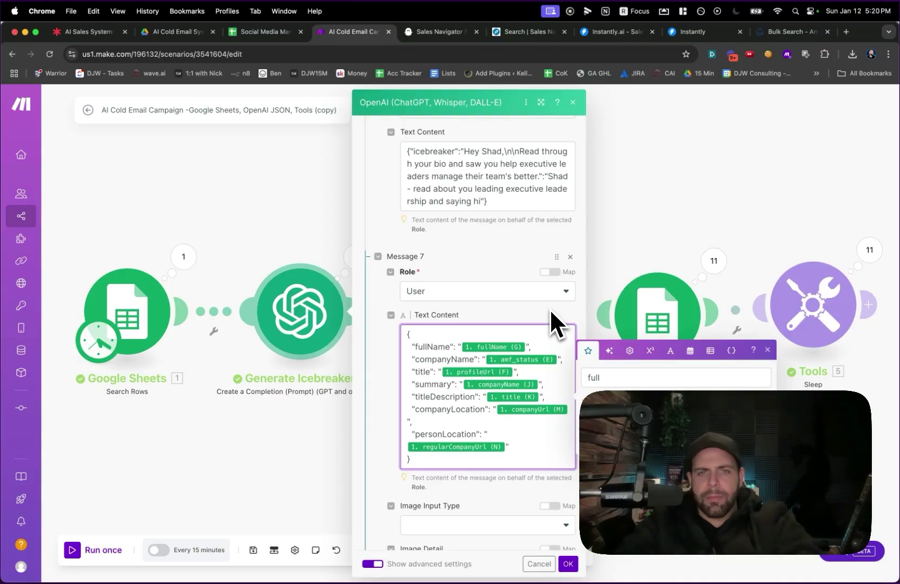
key(BackSpace)
double_click(606, 386)
key(BackSpace)
text(comp)
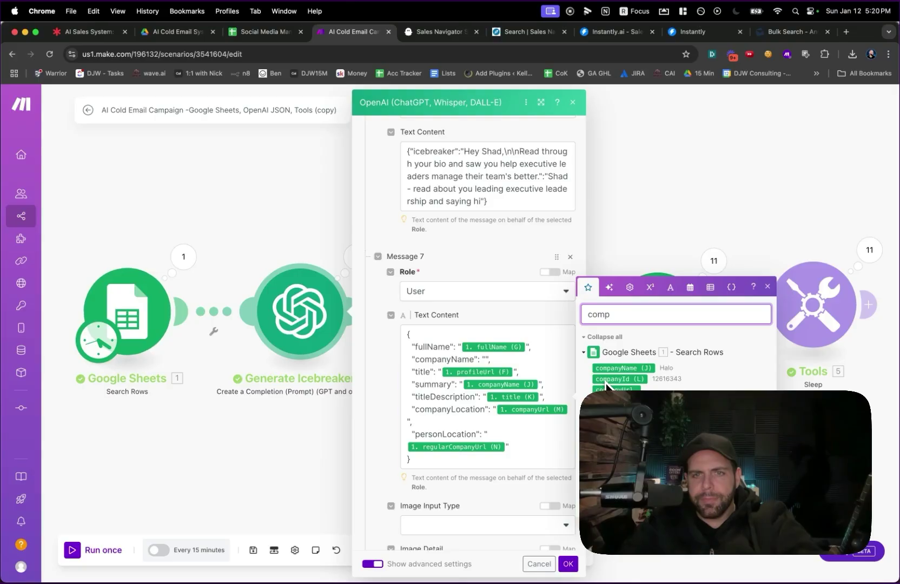
drag(611, 367, 533, 378)
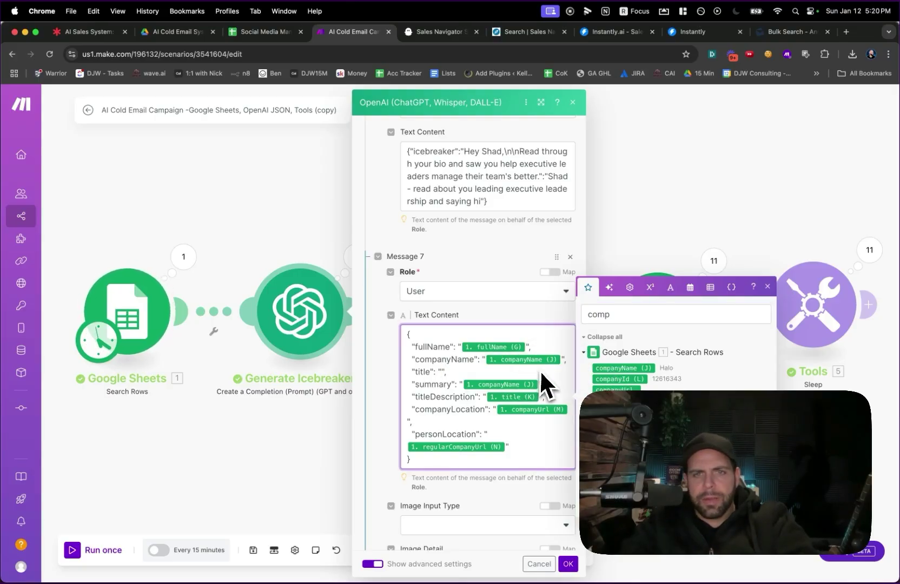
Map title to title (K) and summary to summary (O) in the Message 7 JSON
double_click(605, 319)
text(title)
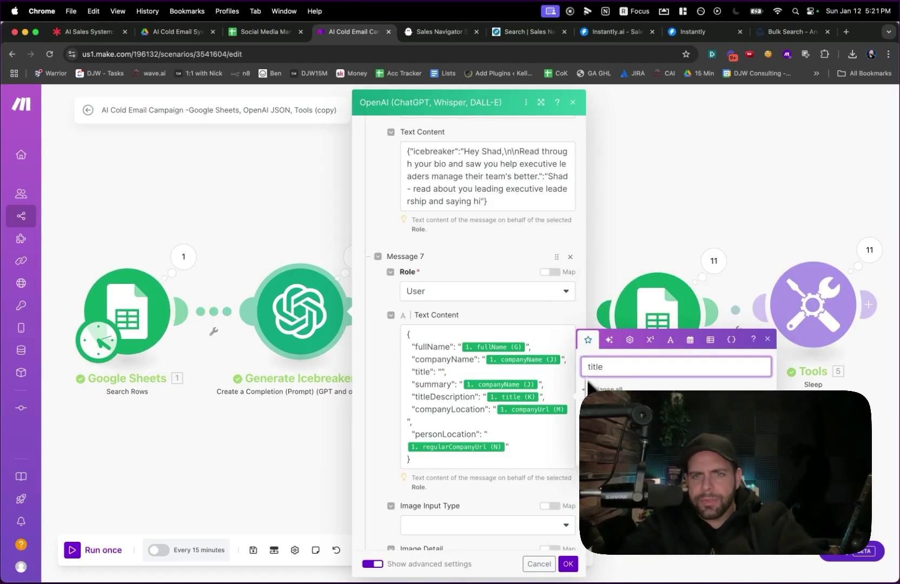
drag(596, 386, 479, 385)
double_click(608, 367)
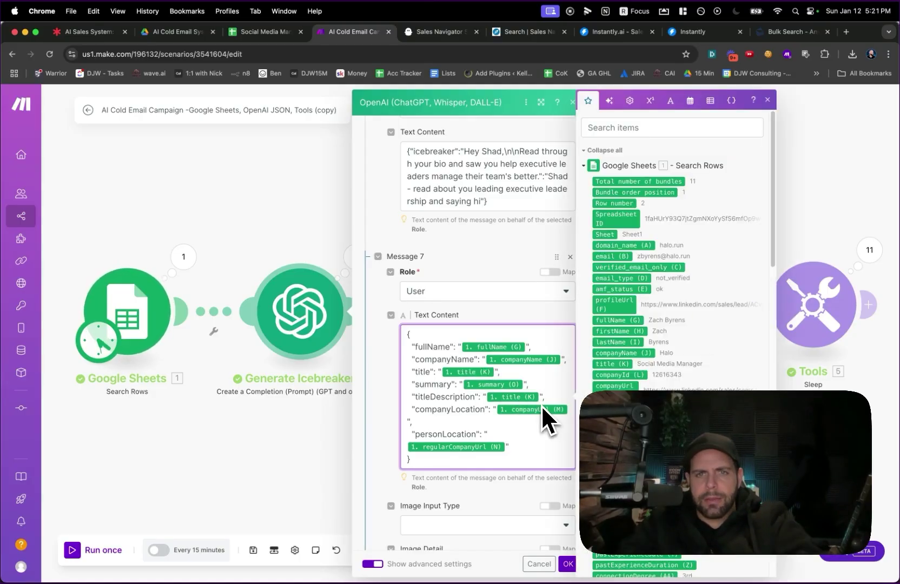
Replace the titleDescription mapping in Message 7 with the field titleDescription (P)
key(BackSpace)
click(487, 397)
text(titl)
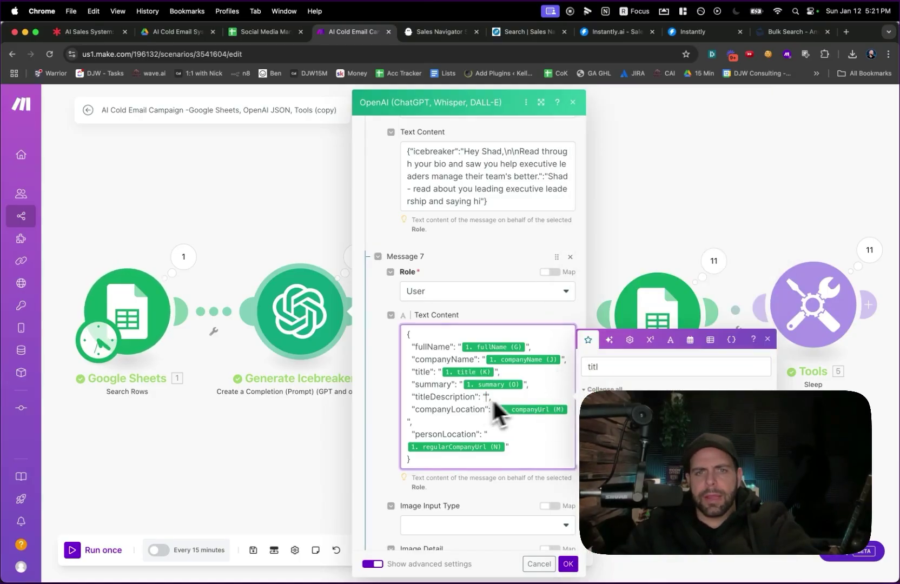
click(623, 427)
Replace the companyLocation mapping in Message 7 with the field companyLocation (R)
click(522, 420)
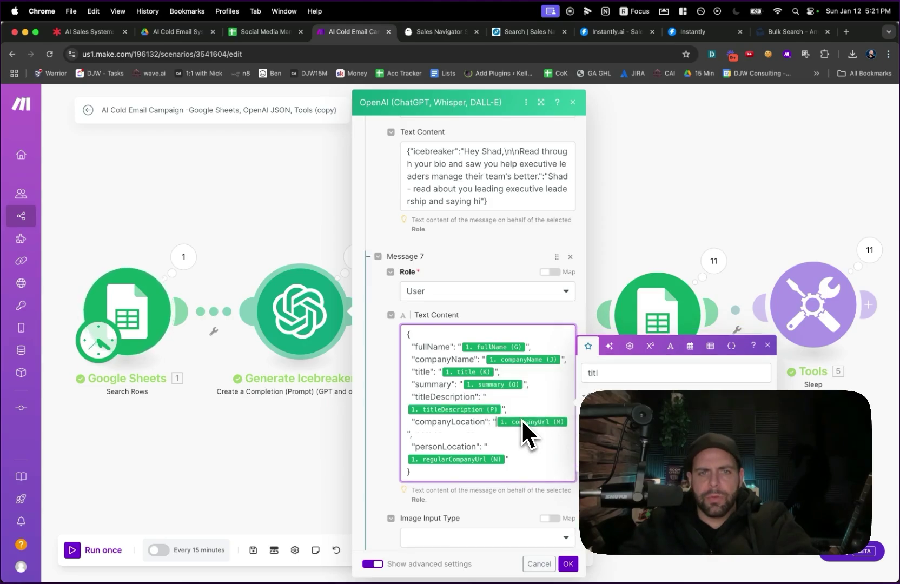
key(BackSpace)
double_click(595, 373)
text(loca)
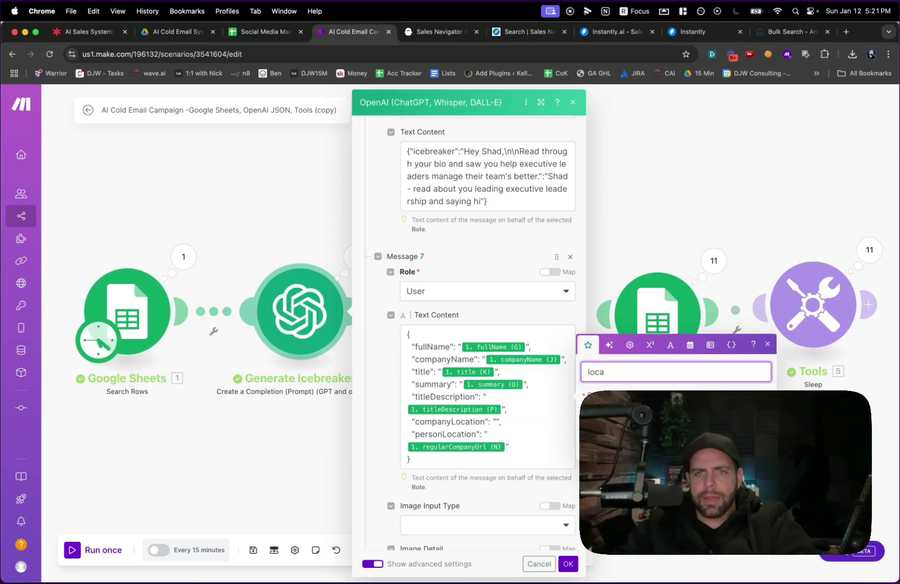
click(622, 411)
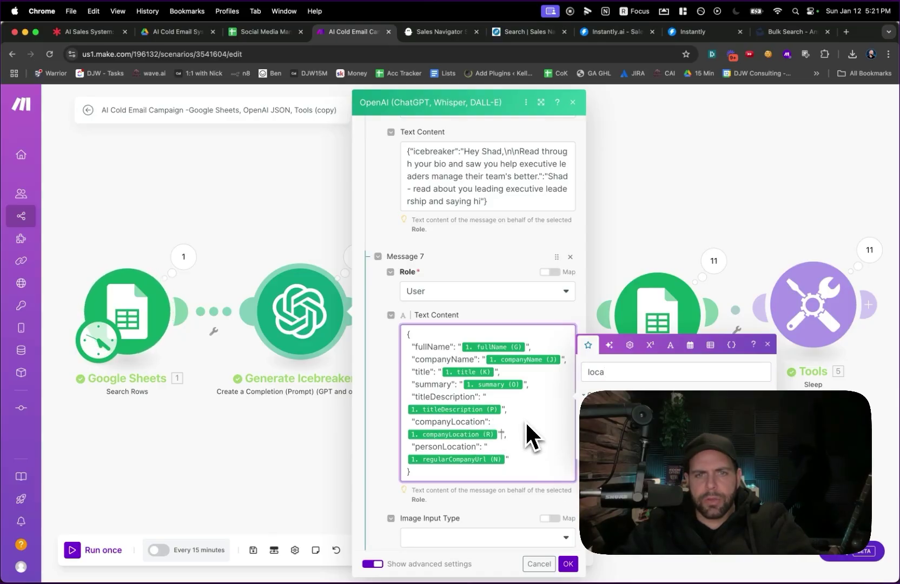
Map personLocation in Message 7 to location (S) and confirm the Generate Icebreaker module settings
key(Left)
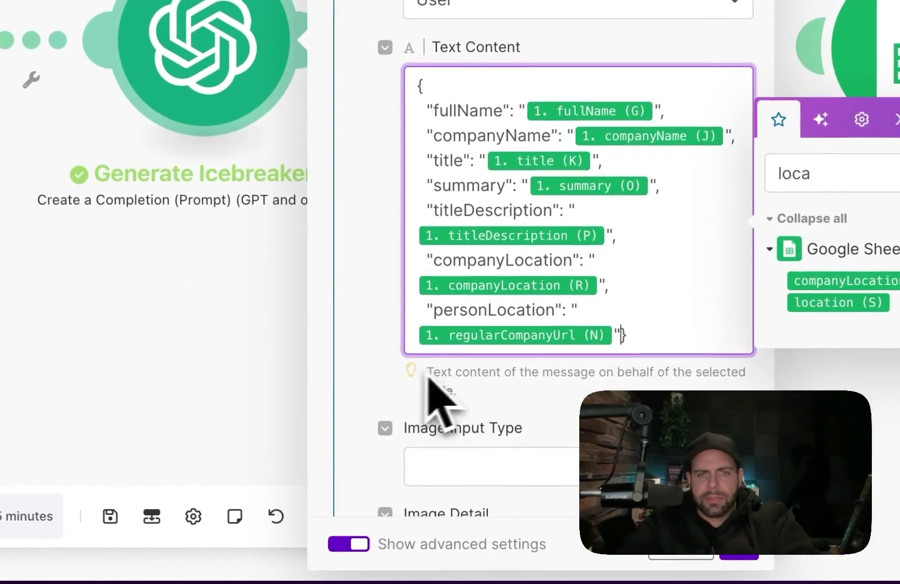
key(BackSpace)
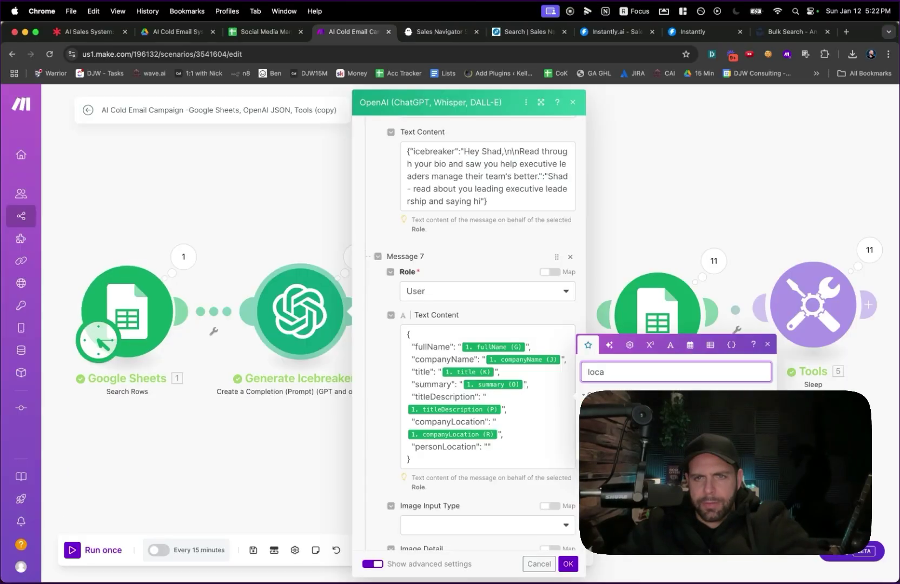
drag(608, 430, 605, 434)
drag(654, 319, 435, 330)
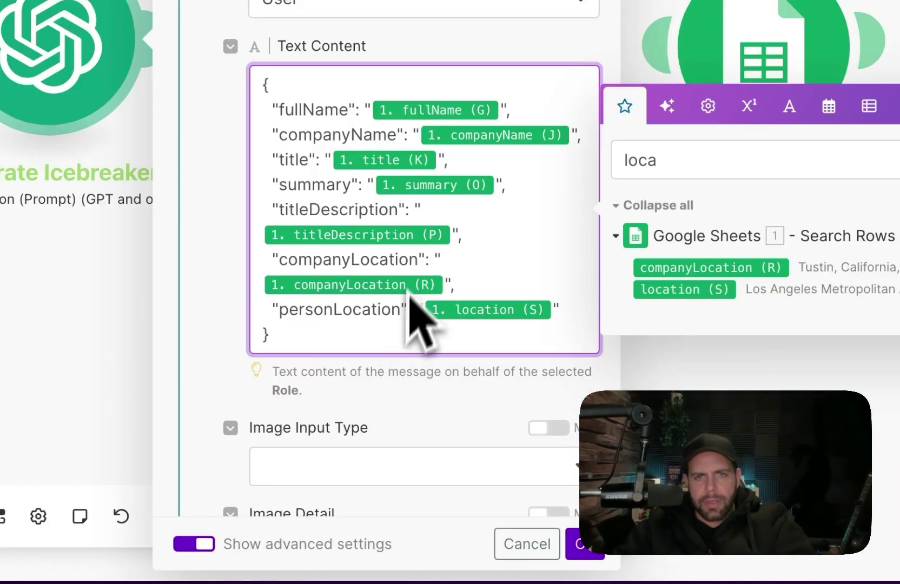
click(590, 548)
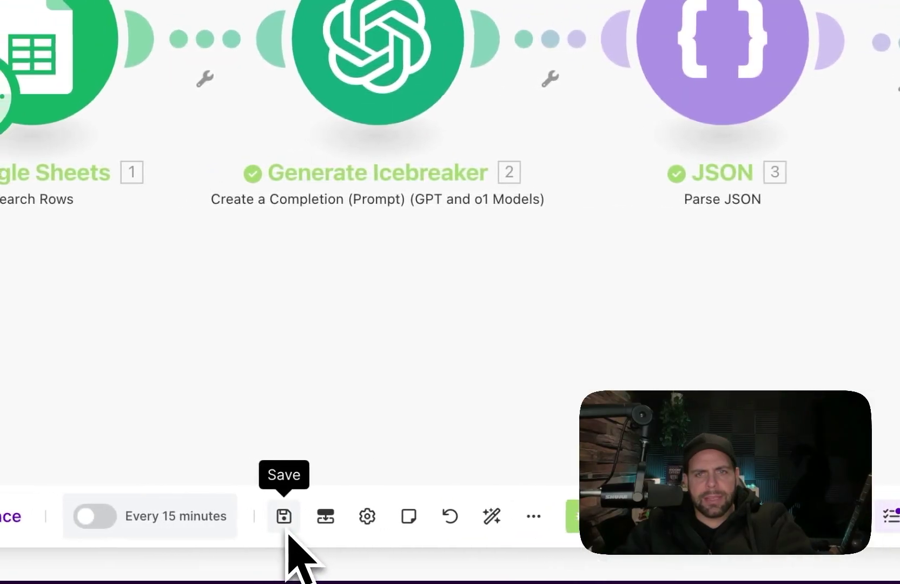
Run the scenario once, check the Social Media Manager GG Leads sheet meanwhile, and stop the run in Make
click(140, 518)
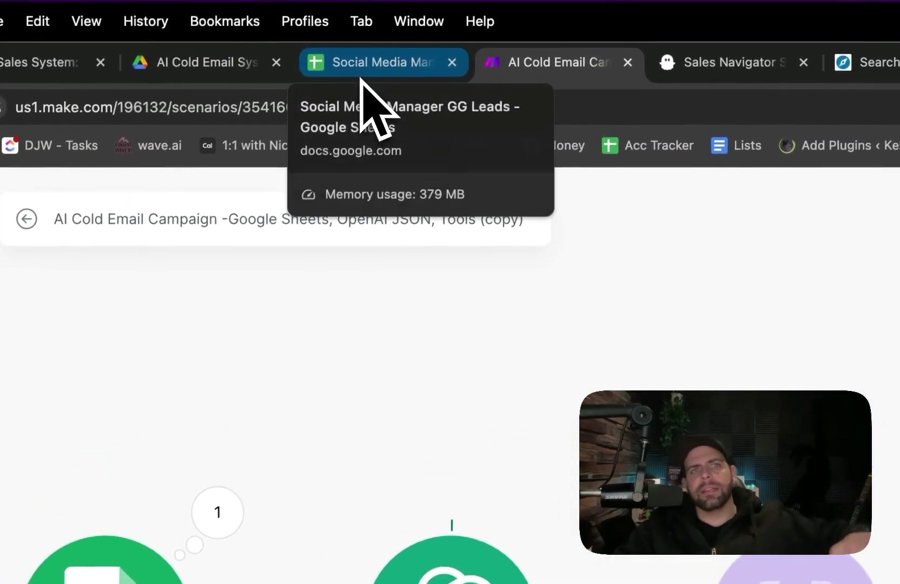
click(363, 62)
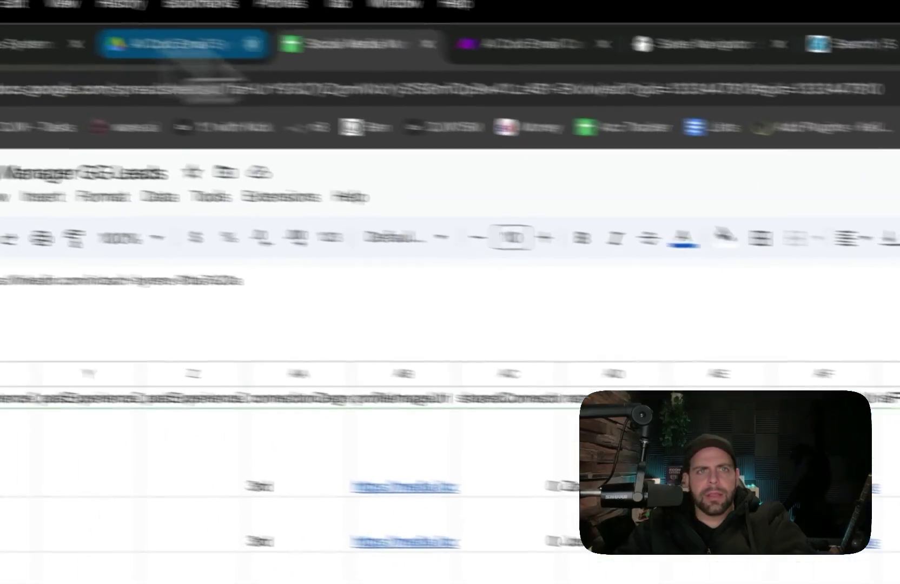
click(469, 41)
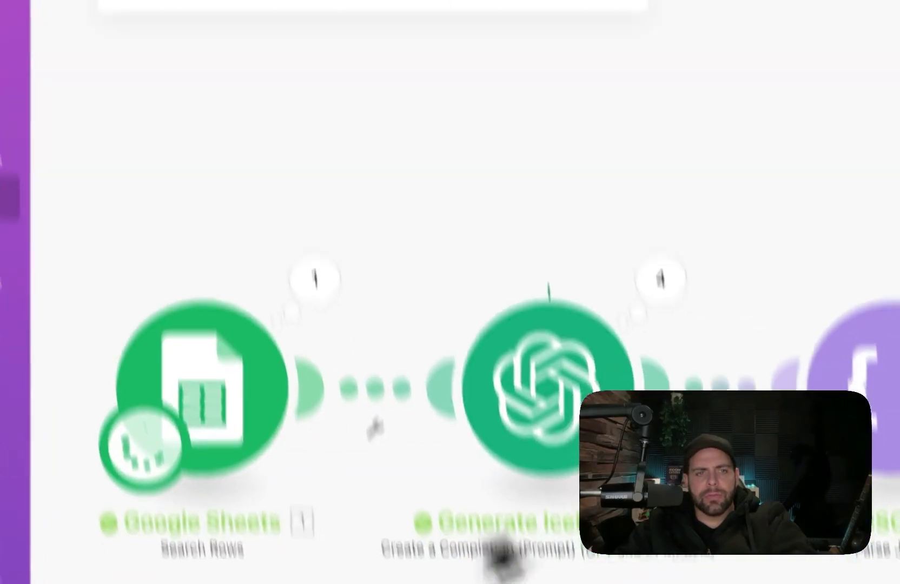
click(160, 538)
click(157, 527)
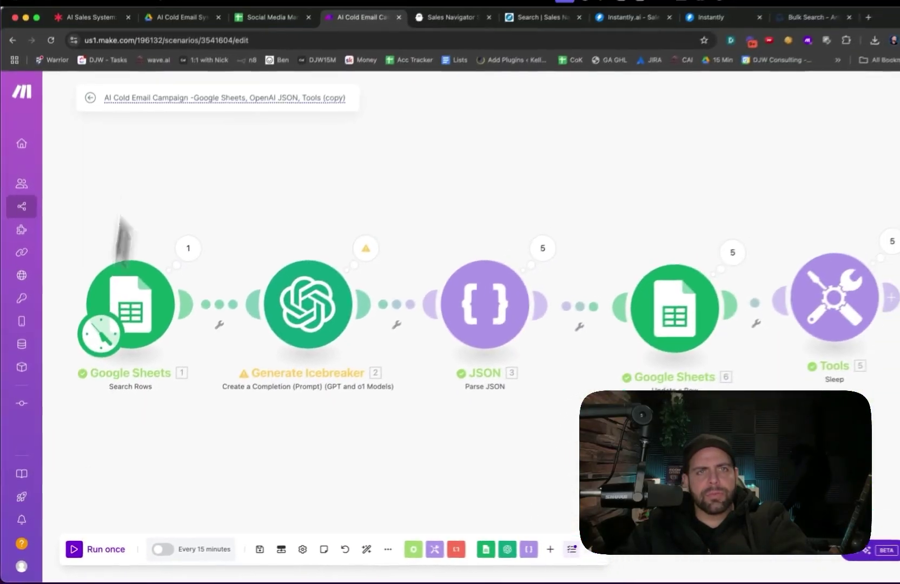
Clear the generated personalization and subject values in AL2:AM7 of the Social Media Manager GG Leads sheet
click(238, 34)
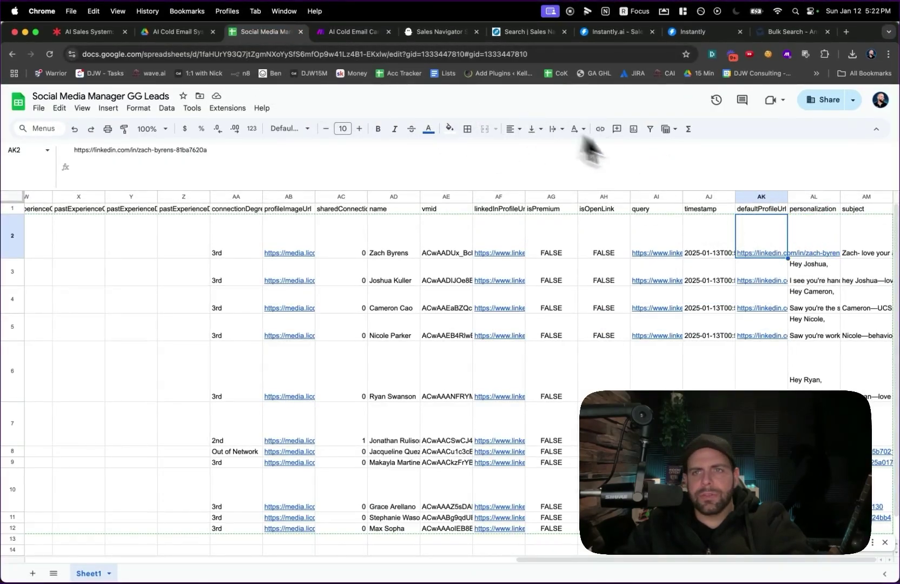
key(shift+Right)
key(ctrl+shift+Down)
key(Delete)
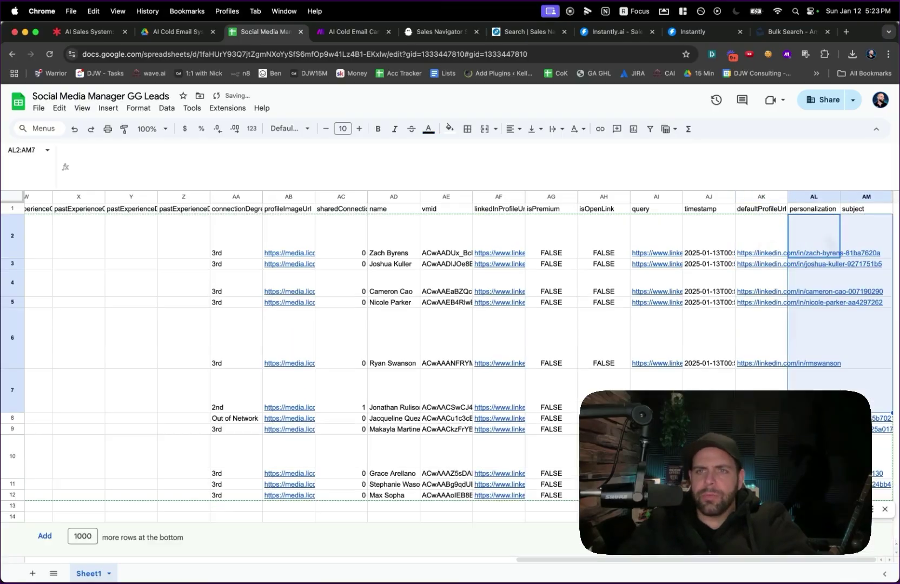
Set the text wrapping of column AK (defaultProfileUrl) to Clip
click(769, 234)
click(776, 196)
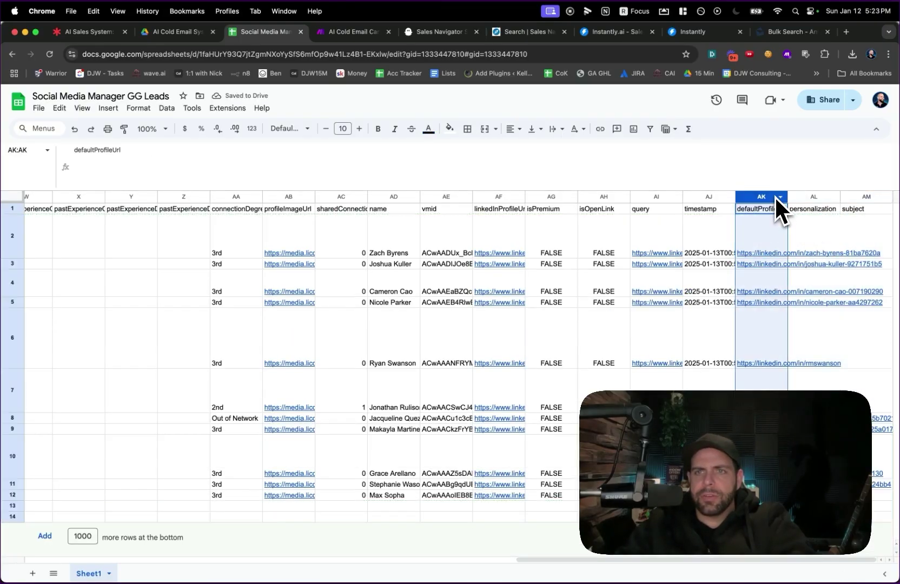
click(108, 108)
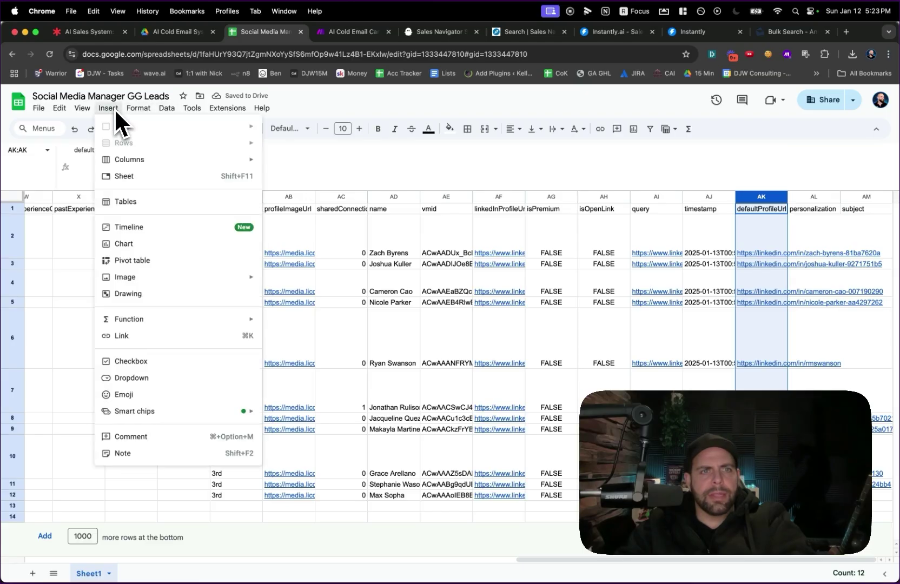
mouse_move(128, 108)
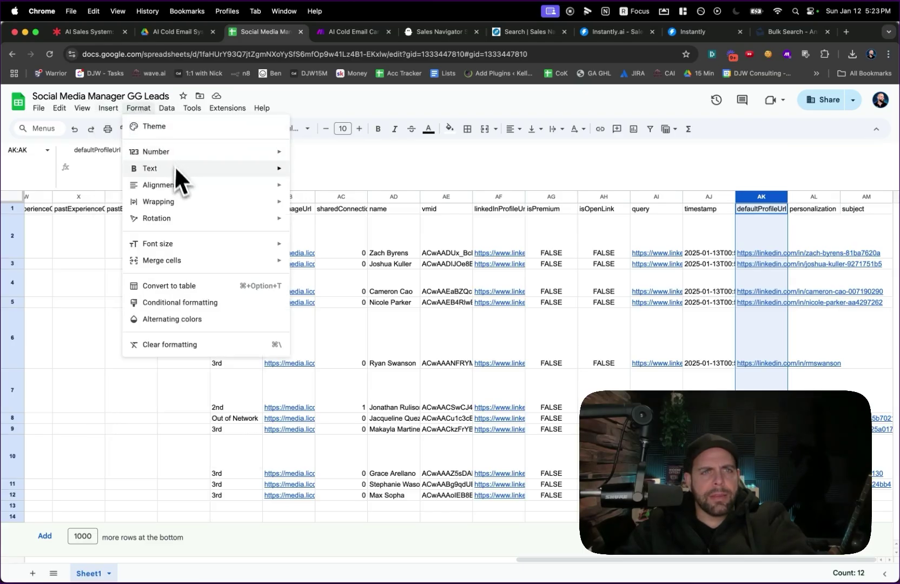
mouse_move(254, 202)
click(314, 224)
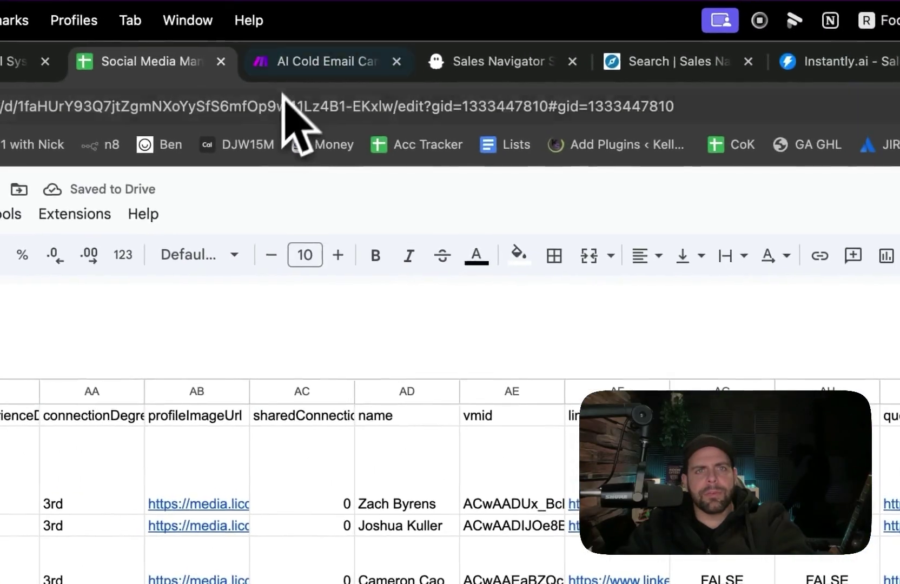
Switch to Make, run the AI Cold Email scenario once, and return to the Social Media Manager GG Leads sheet
click(292, 64)
click(141, 524)
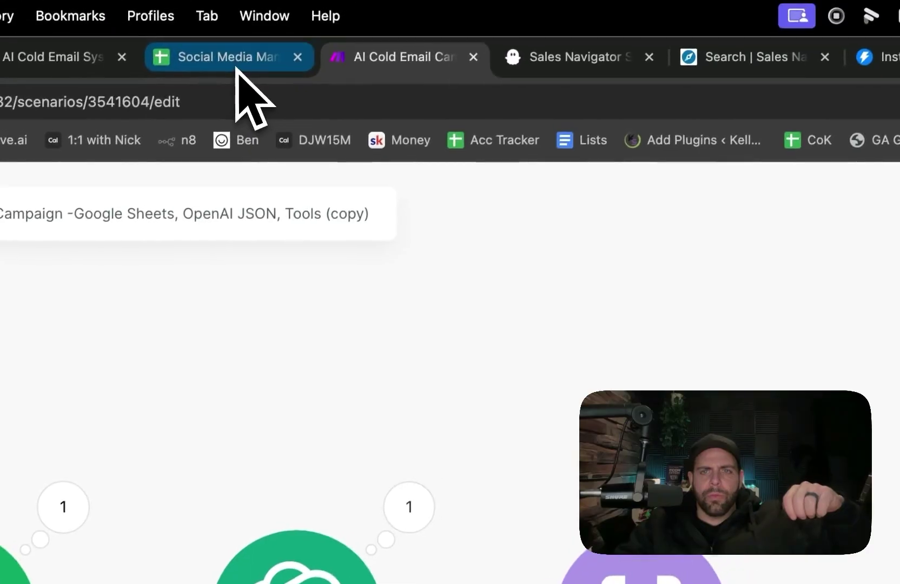
click(233, 64)
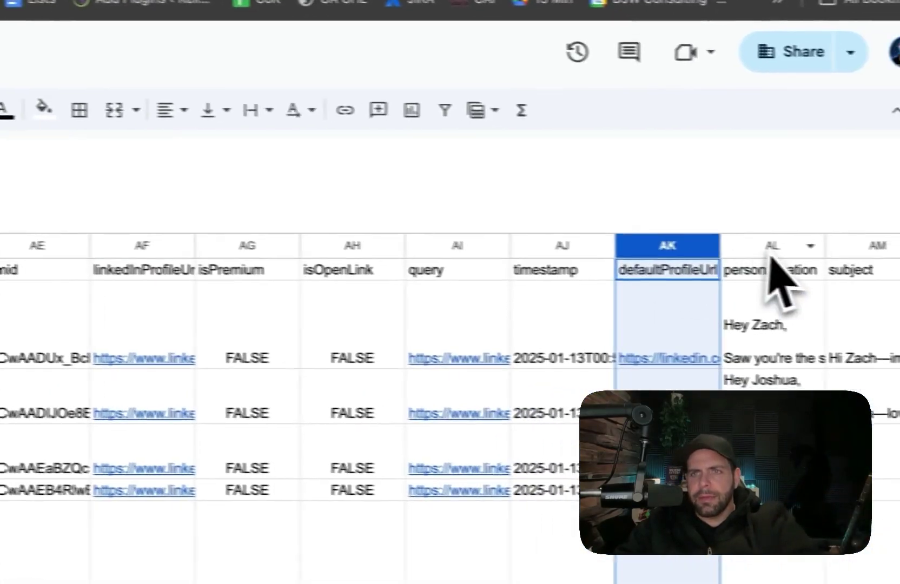
Fit the widths of the personalization (AL) and subject (AM) columns to their contents
double_click(783, 246)
scroll(797, 274, right, 10)
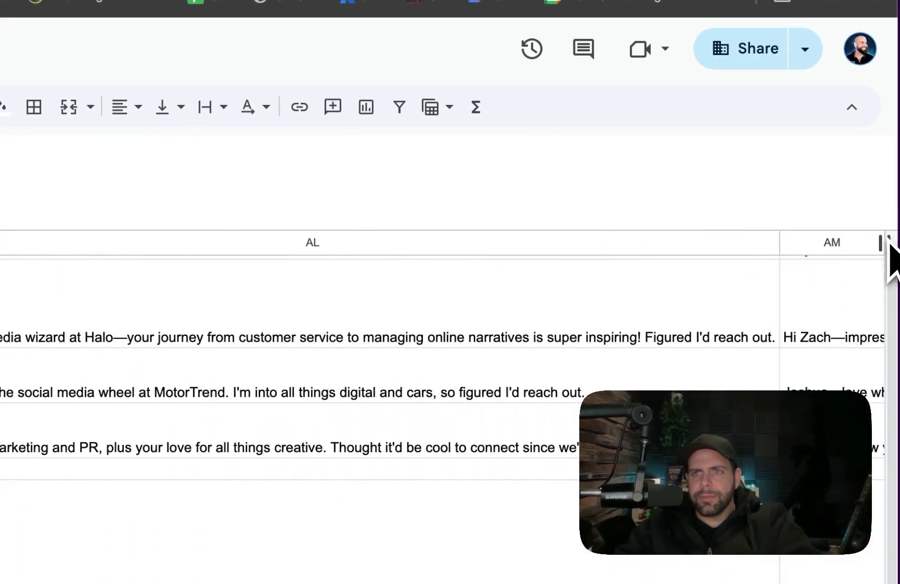
double_click(890, 259)
Review the generated personalization messages and subject lines for the leads, starting from cell AL2
click(282, 277)
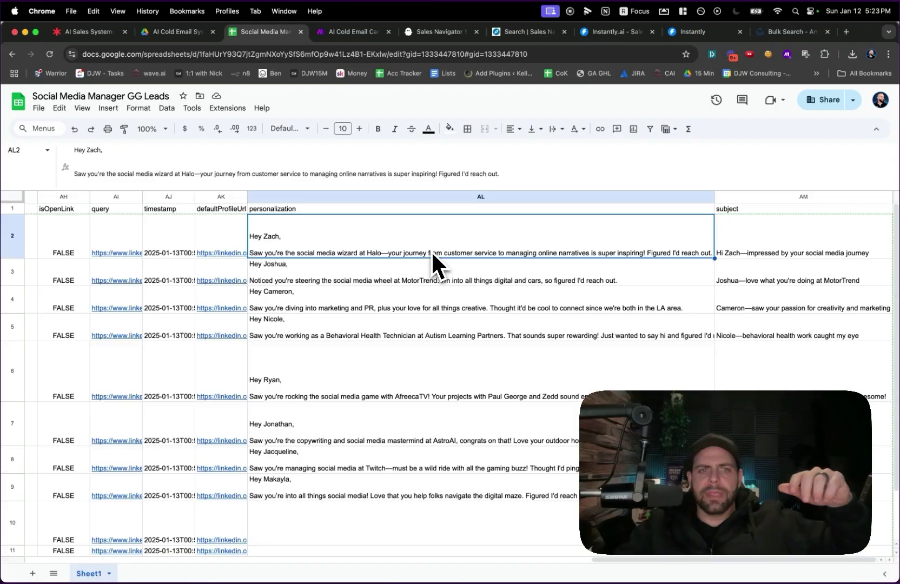
key(Down)
key(Down)
key(Down)
key(Down)
key(Down)
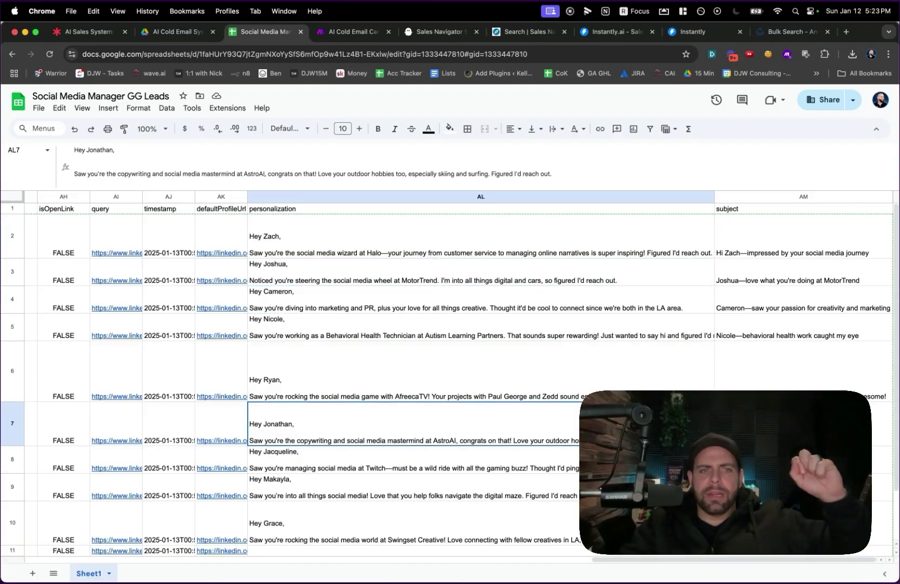
scroll(436, 254, down, 2)
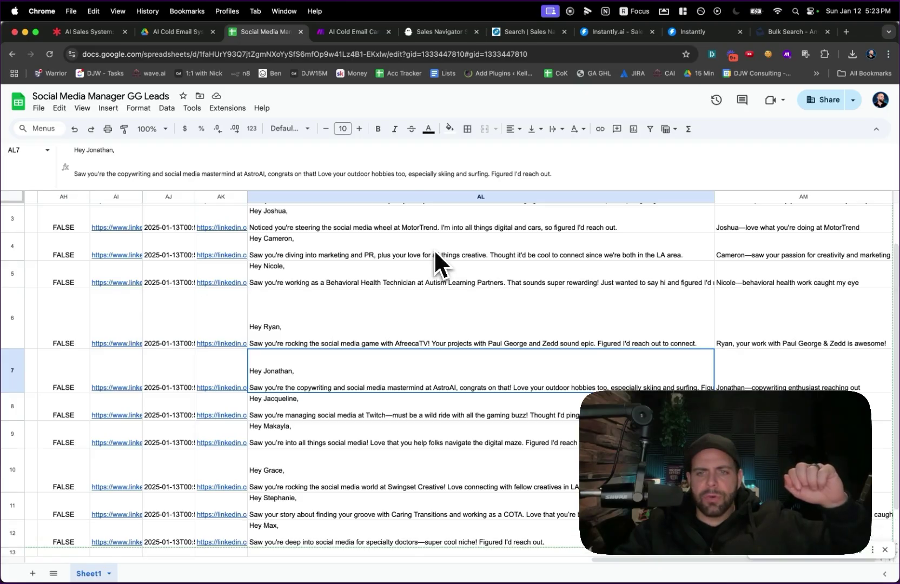
scroll(435, 249, up, 2)
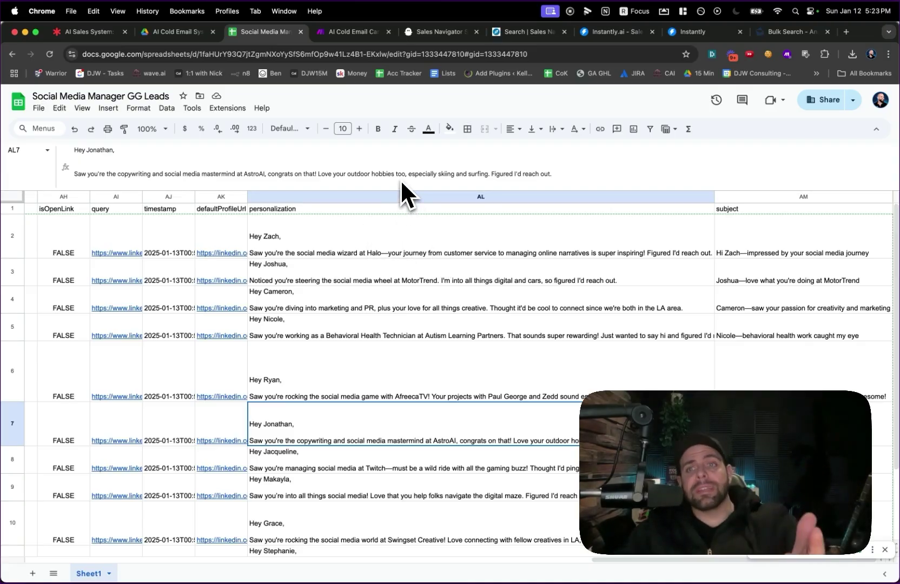
Download the leads sheet as a comma-separated values (CSV) file
click(45, 112)
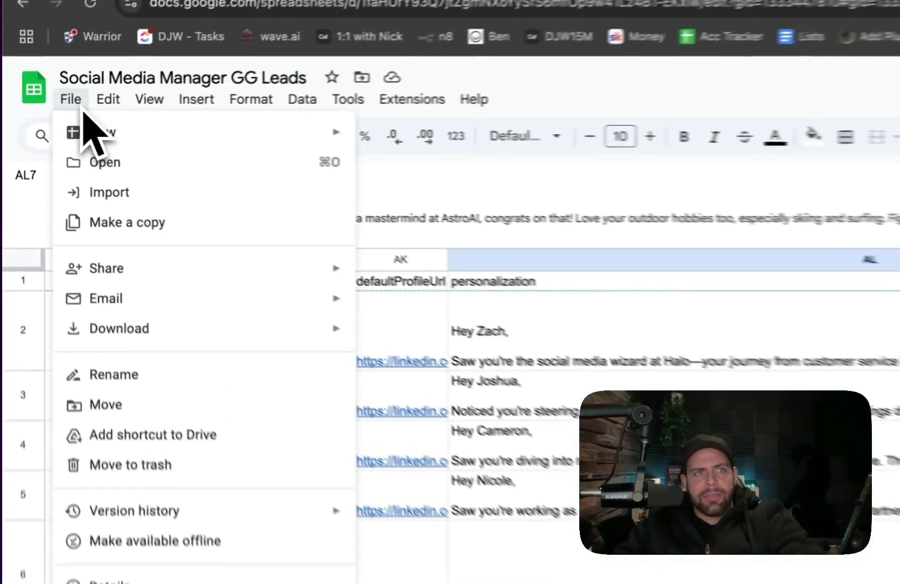
mouse_move(85, 236)
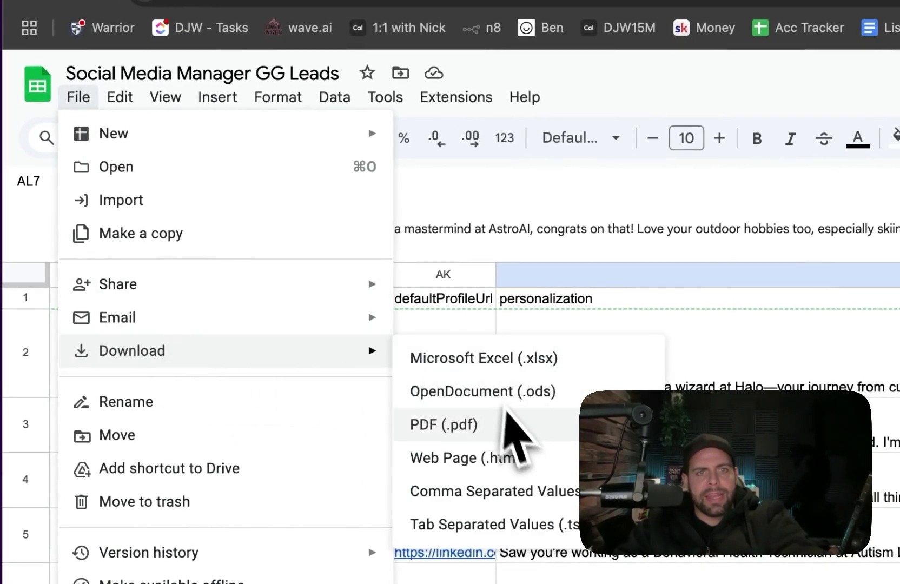
click(512, 490)
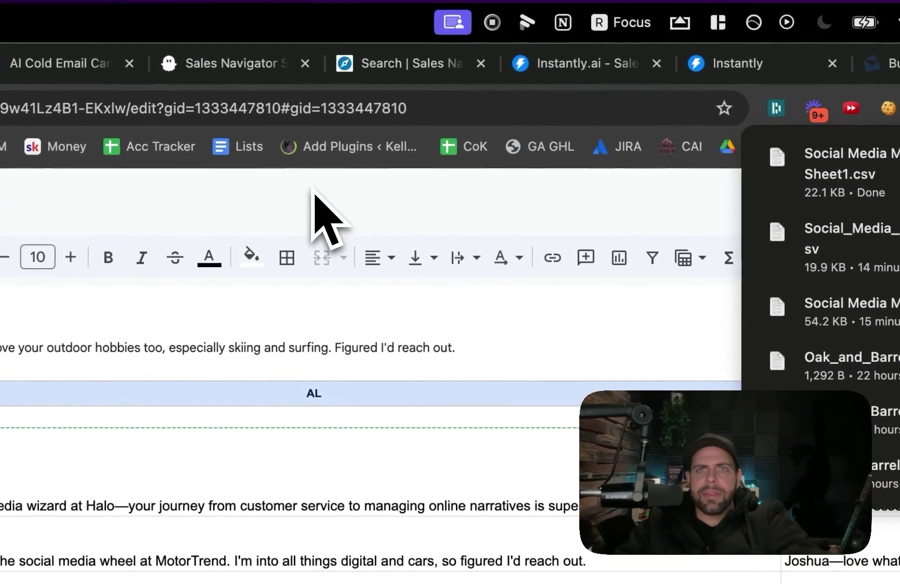
Switch to Instantly and add Social Media Manager GG Leads - Sheet1.csv as leads in the YouTube Tutorial campaign
click(555, 67)
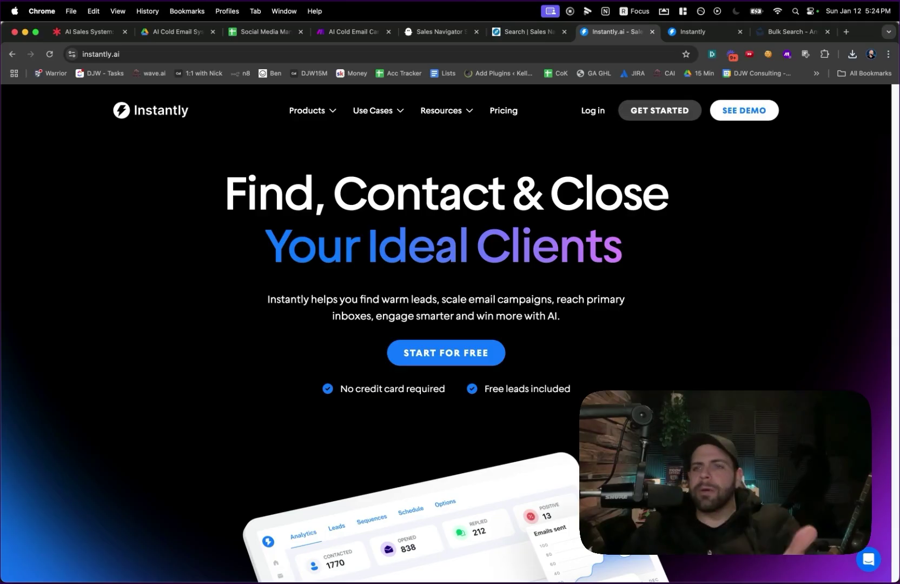
click(667, 34)
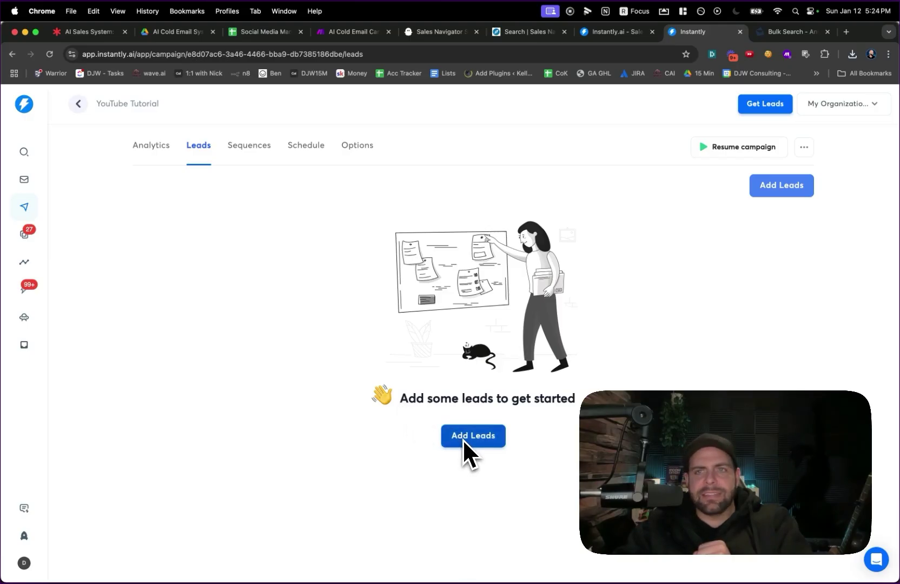
click(464, 438)
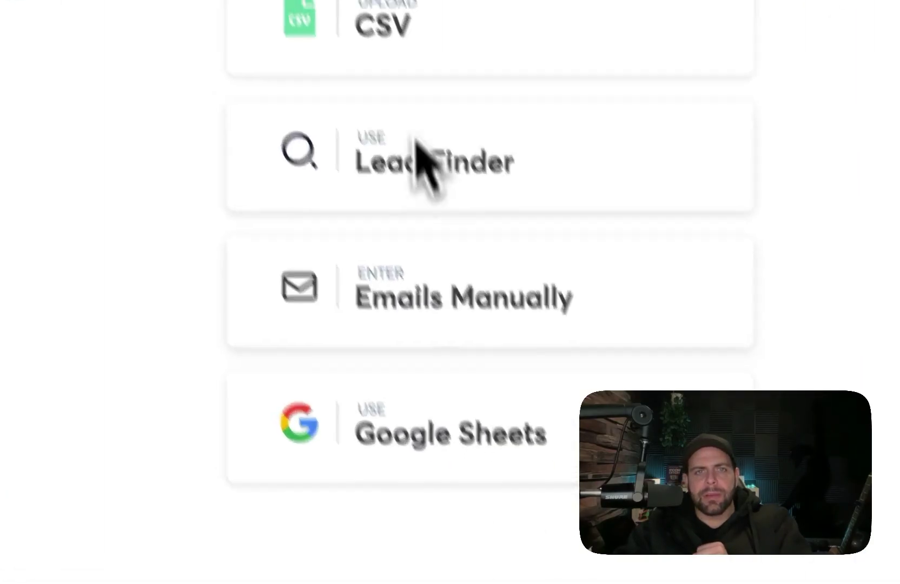
click(411, 33)
click(511, 271)
double_click(387, 184)
Set the import type of the subject column to Custom Variable
scroll(387, 206, down, 5)
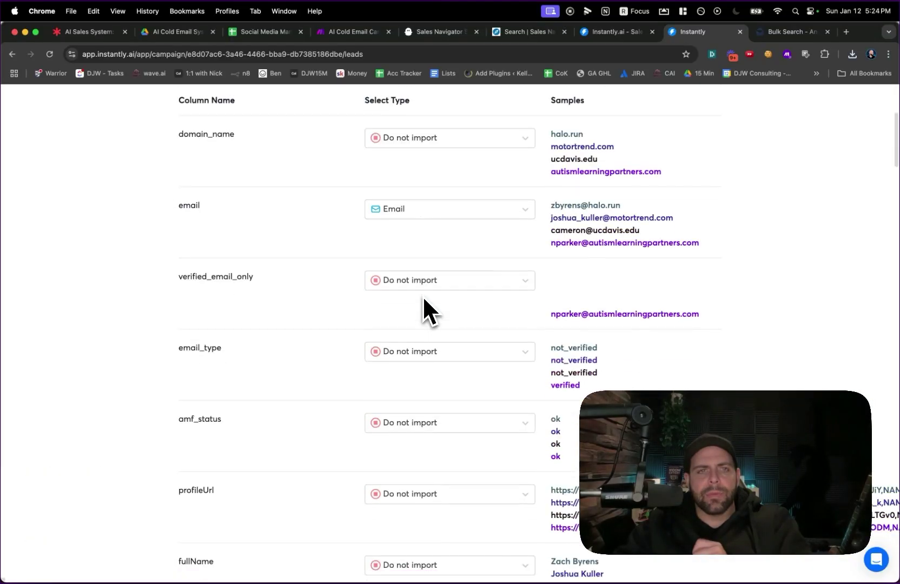
scroll(424, 299, down, 15)
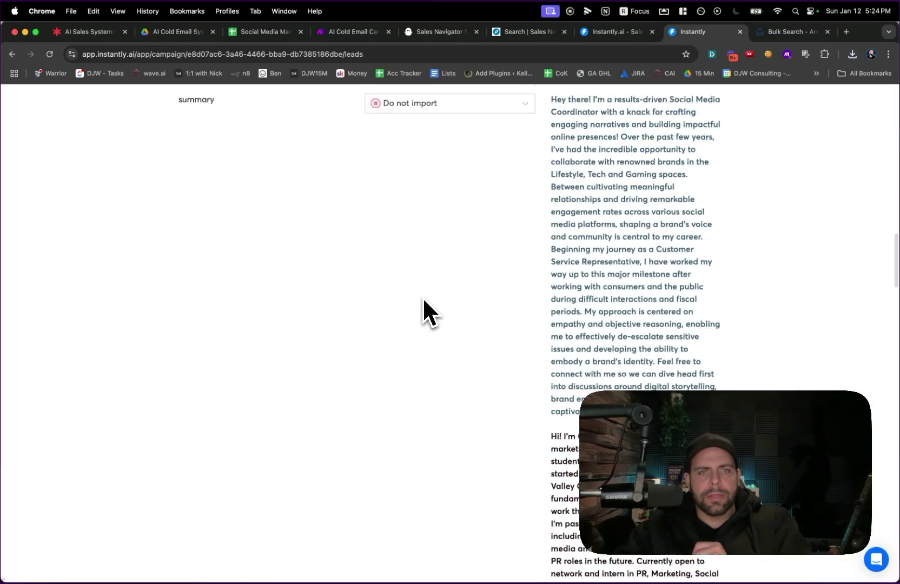
scroll(422, 299, down, 20)
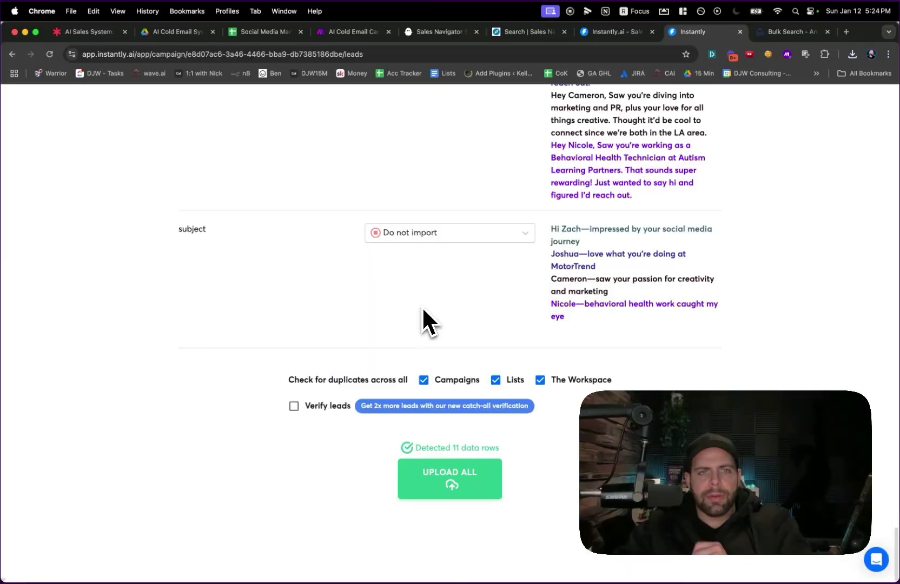
scroll(423, 309, up, 3)
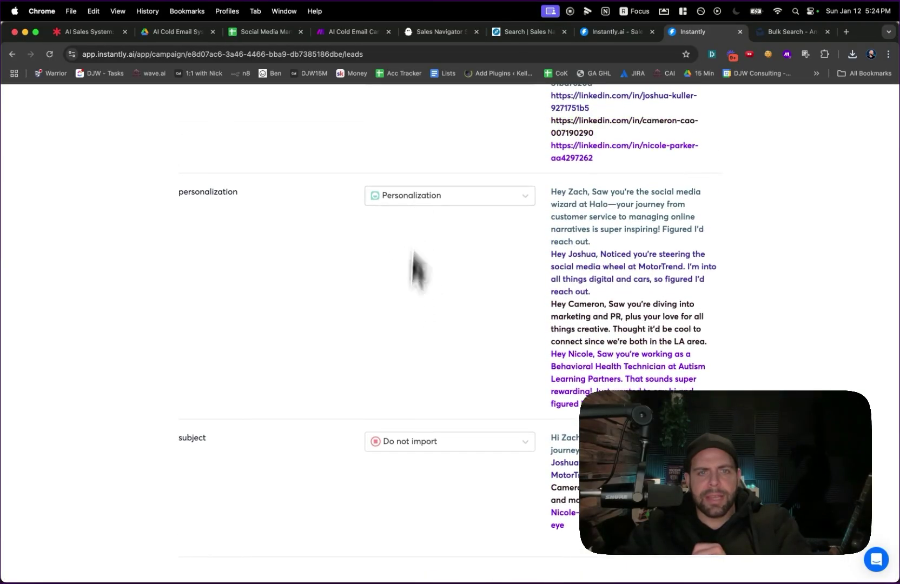
click(407, 441)
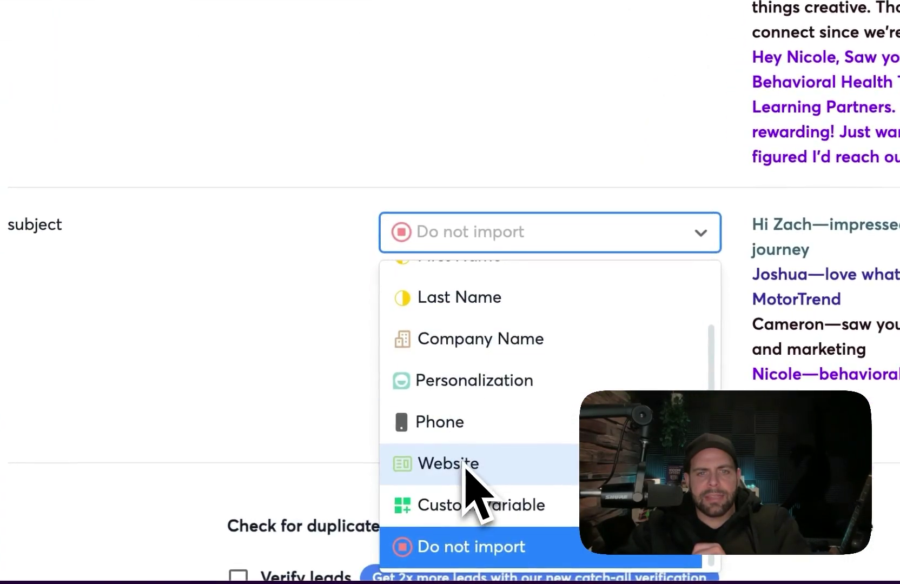
click(467, 504)
Check the import types of the email, name, company and personalization columns, and upload all contacts to the campaign
scroll(459, 243, up, 10)
scroll(445, 274, up, 4)
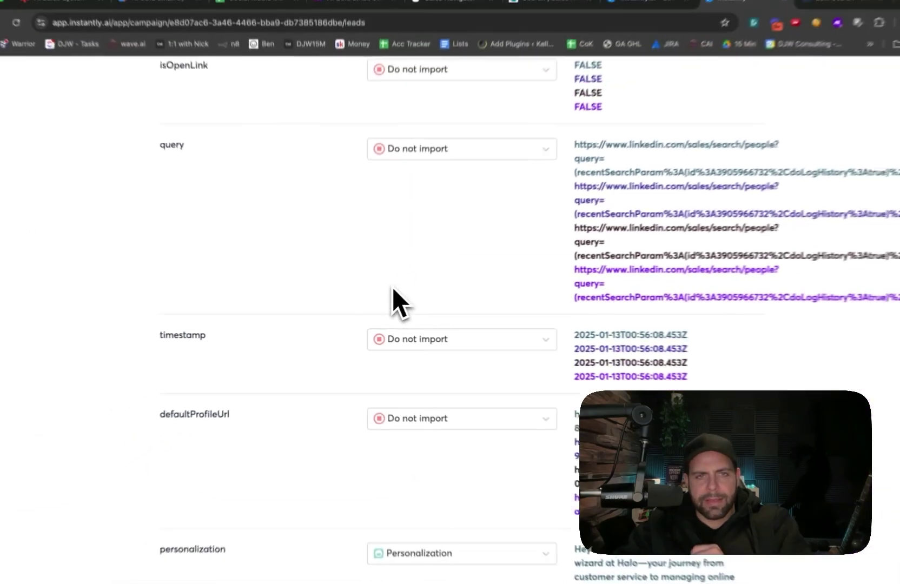
scroll(389, 291, up, 15)
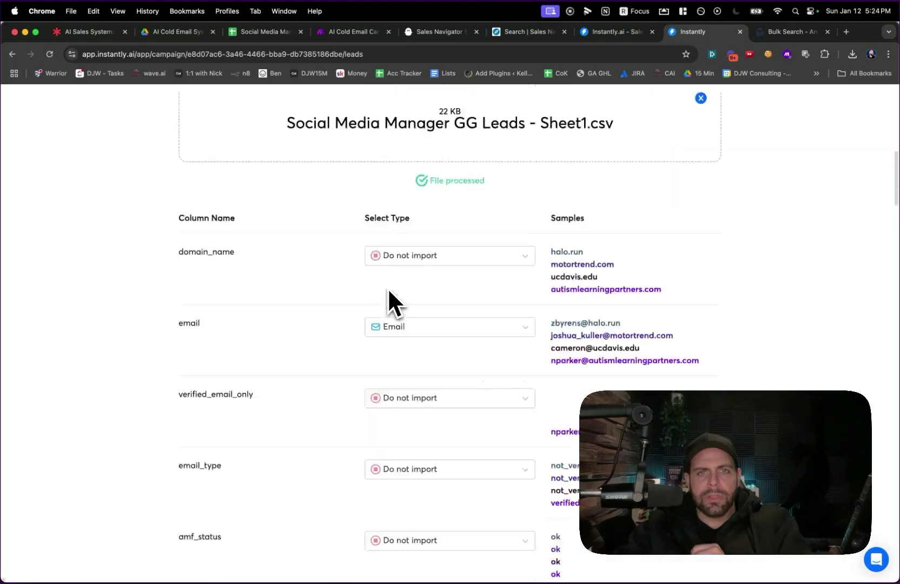
scroll(387, 222, up, 5)
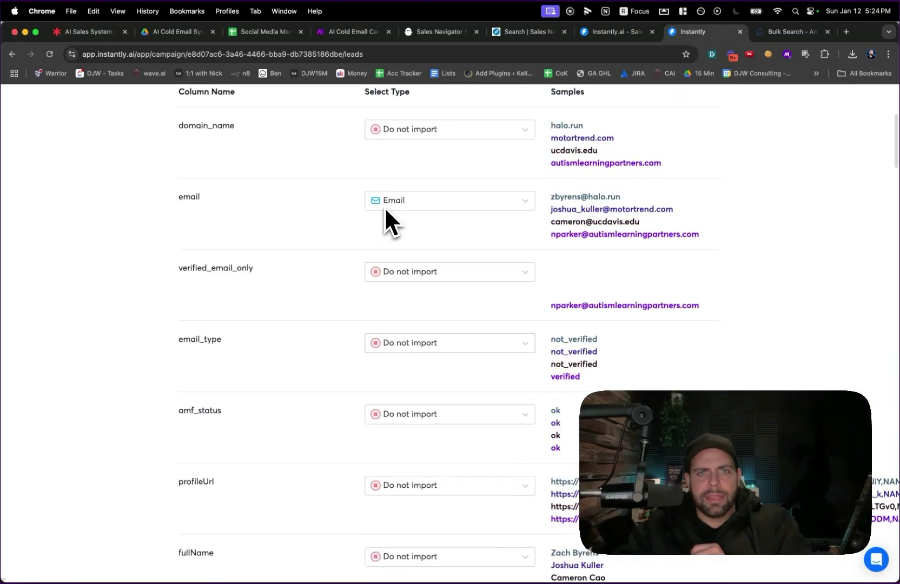
scroll(387, 211, down, 5)
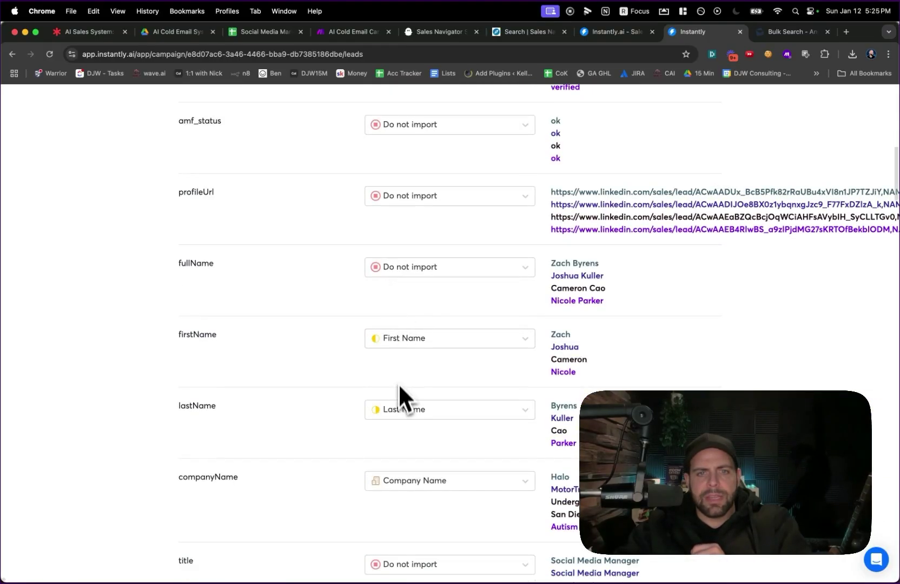
scroll(381, 494, down, 3)
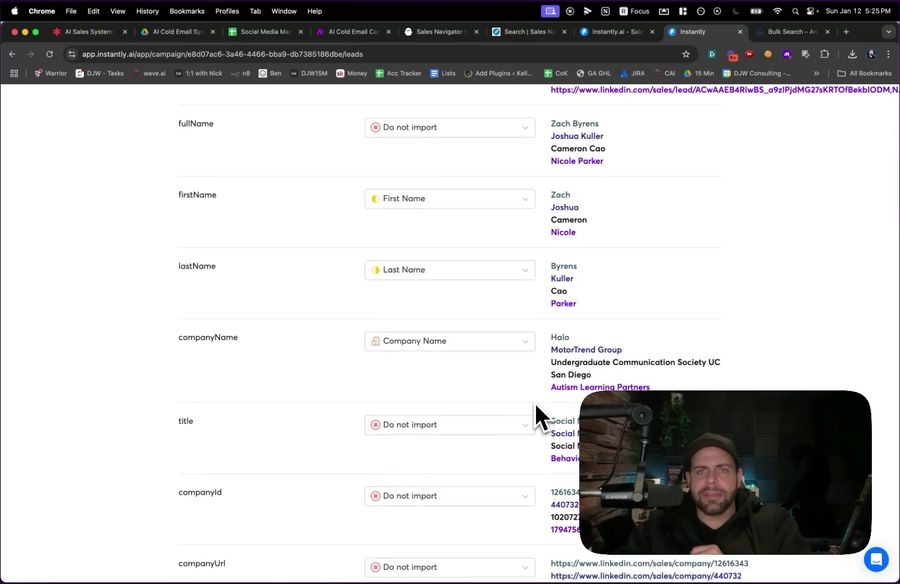
scroll(535, 402, down, 20)
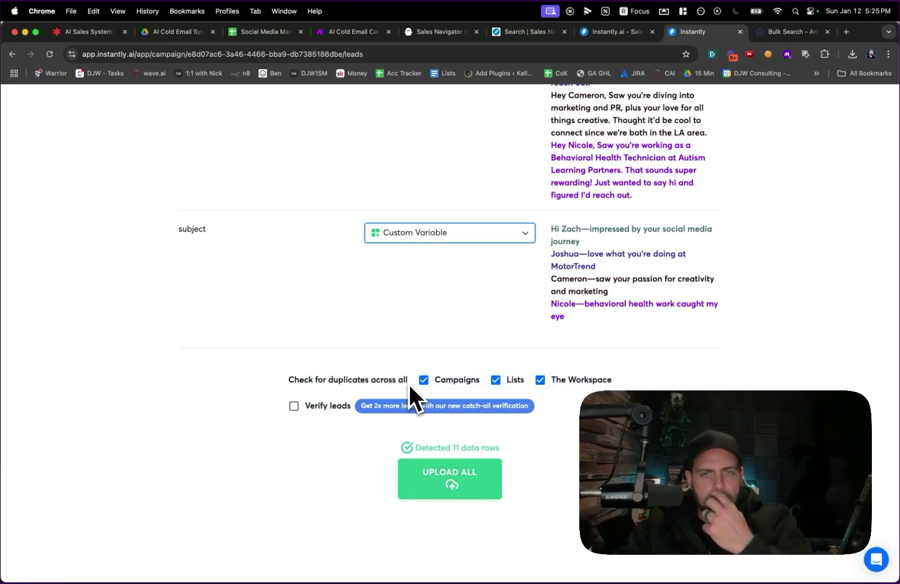
click(426, 468)
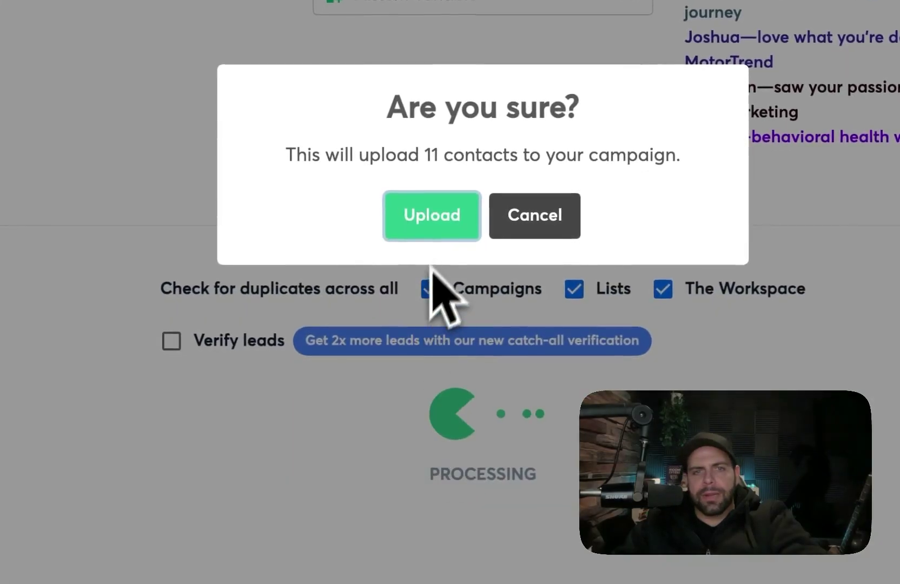
click(432, 215)
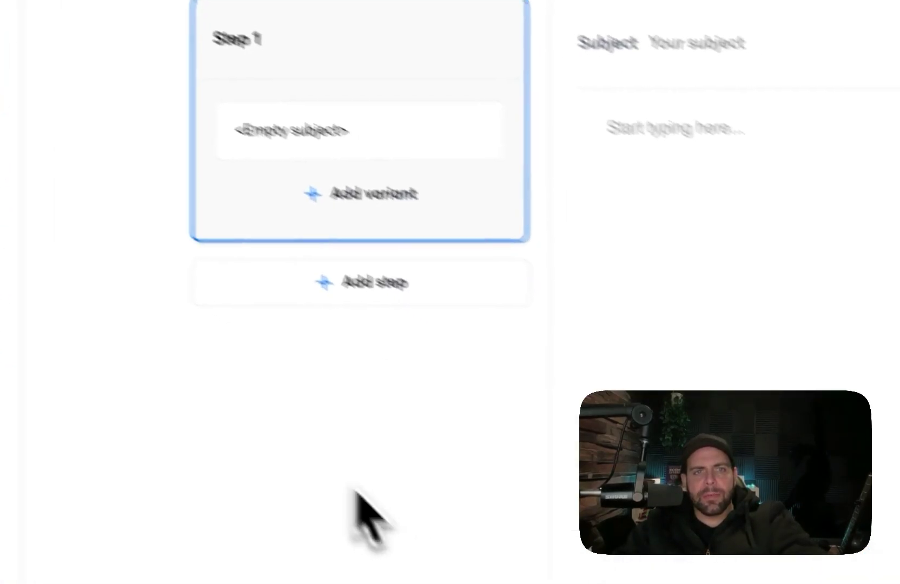
Try a "Hi {{firstName}}" greeting in the Step 1 email body, and clear the body
click(644, 170)
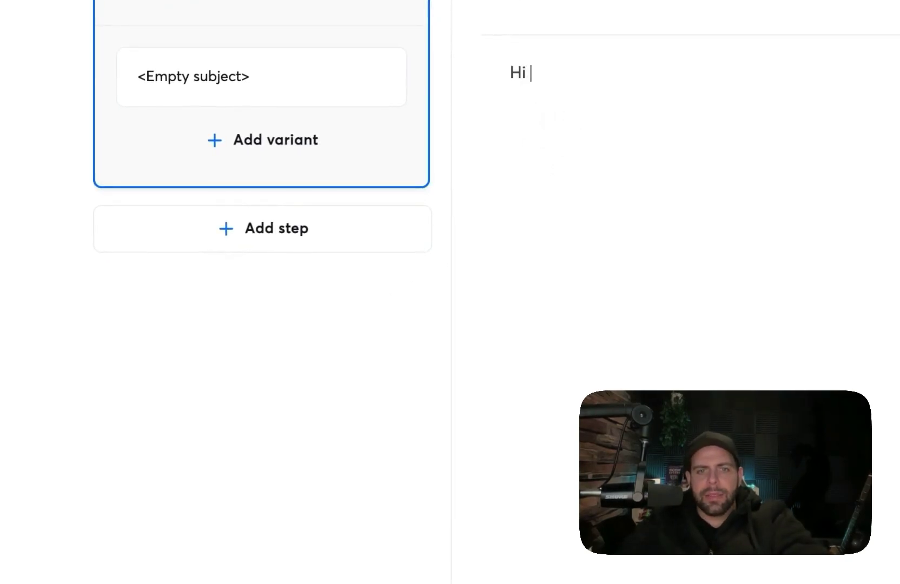
click(563, 515)
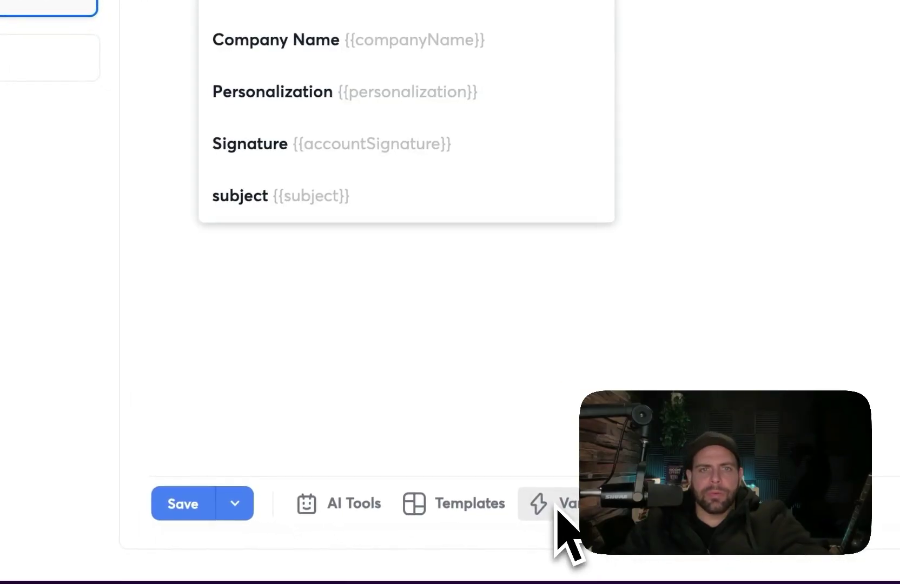
click(403, 4)
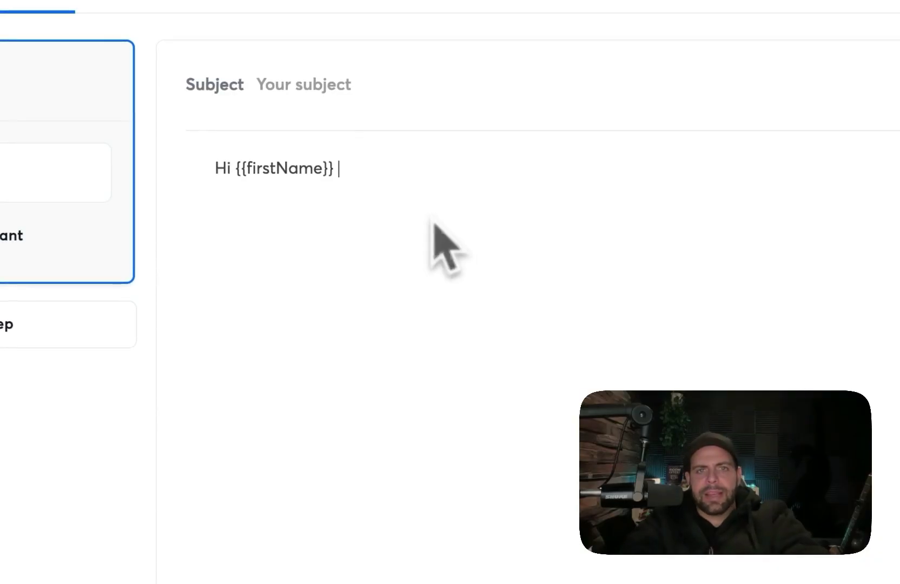
key(super+a)
key(BackSpace)
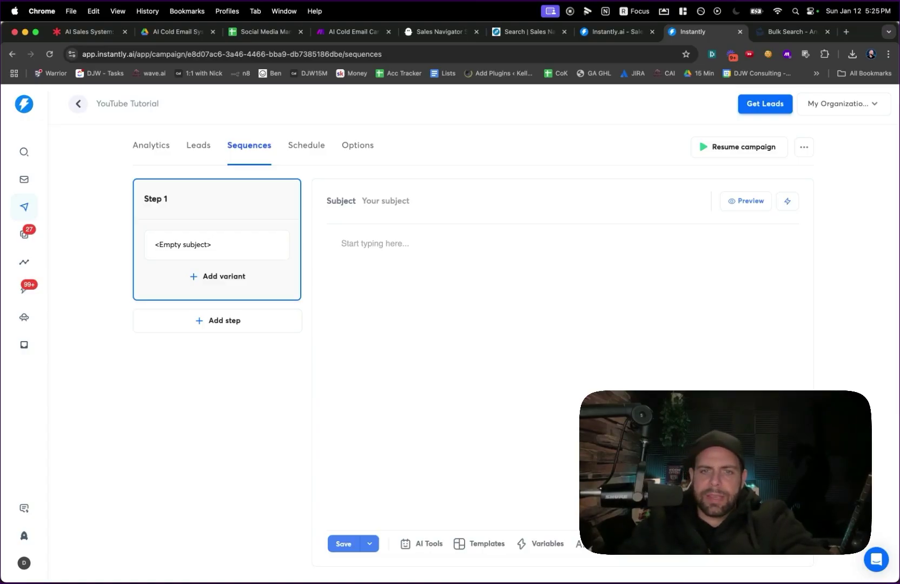
Insert the {{personalization}} variable in the Step 1 email body, and review the personalization column in the Social Media Manager GG Leads sheet
click(532, 541)
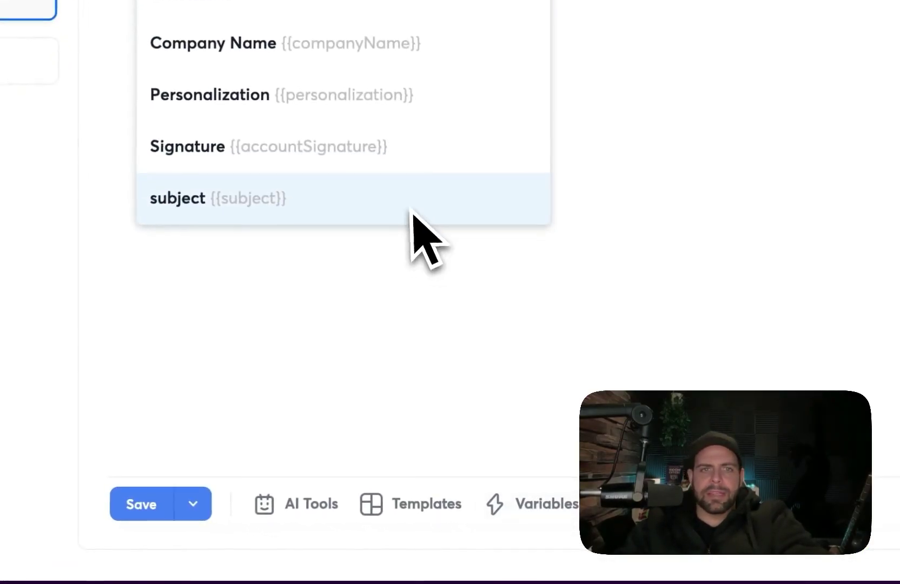
click(373, 114)
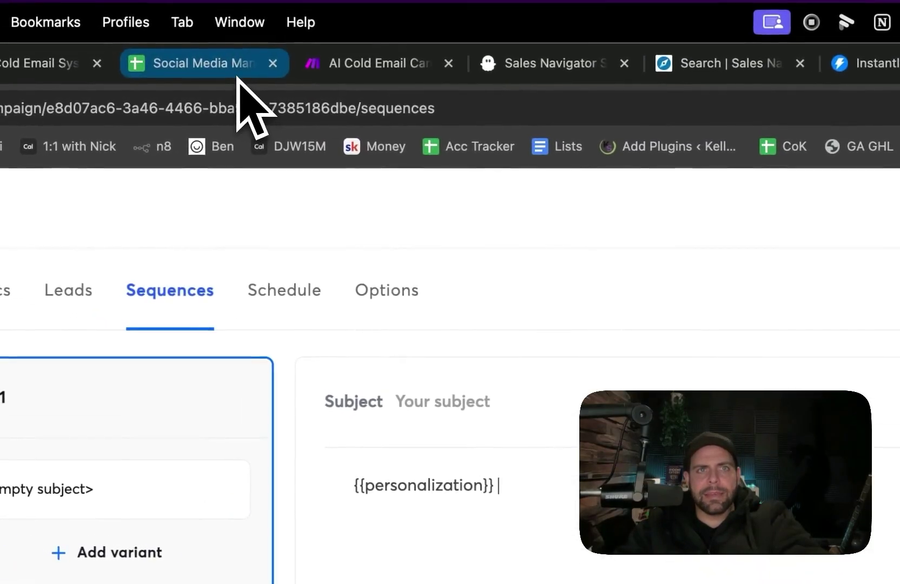
click(238, 77)
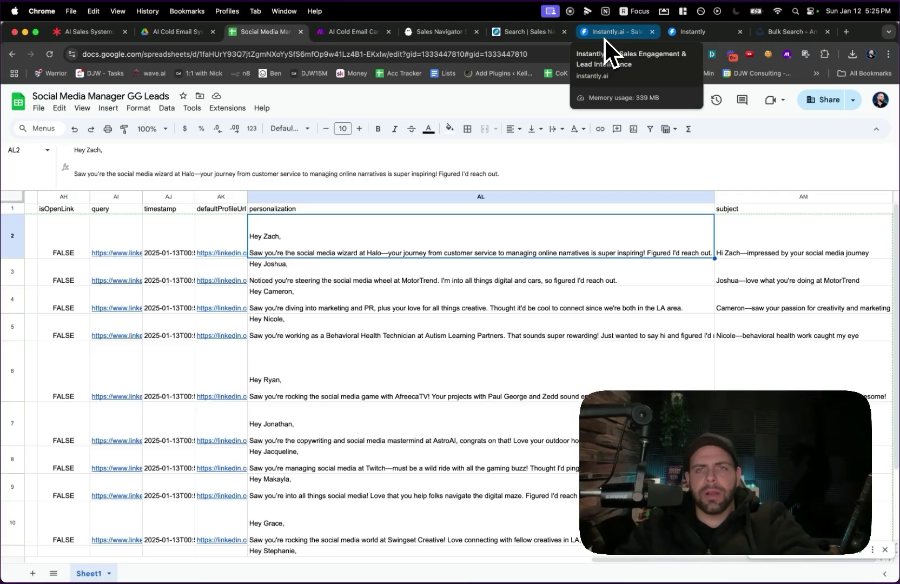
click(603, 37)
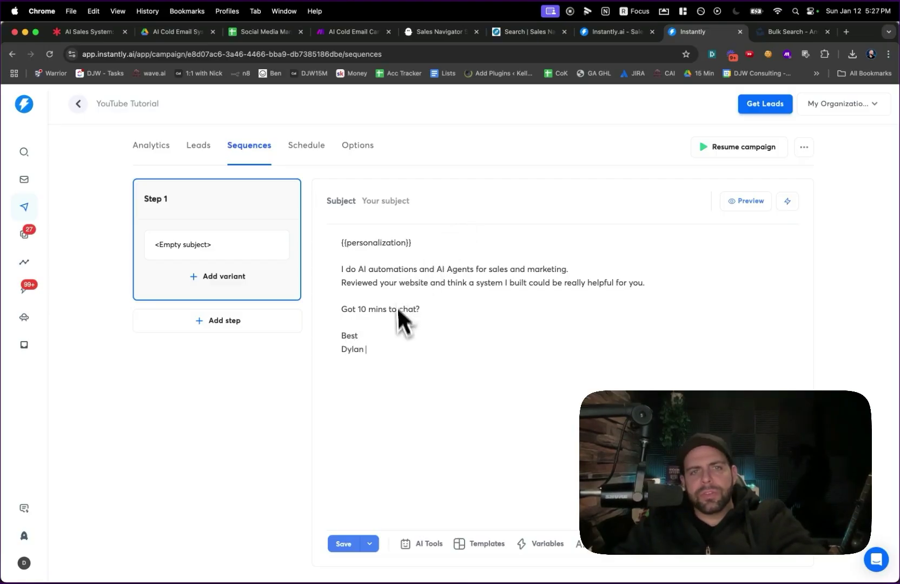
Insert the {{subject}} variable and move it out of the body into the Step 1 subject line
double_click(391, 352)
triple_click(468, 246)
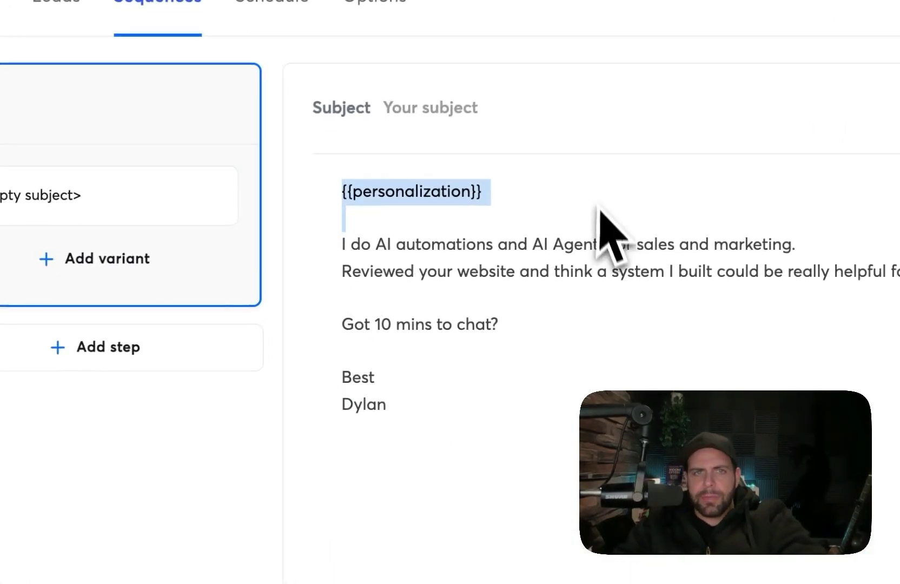
click(592, 119)
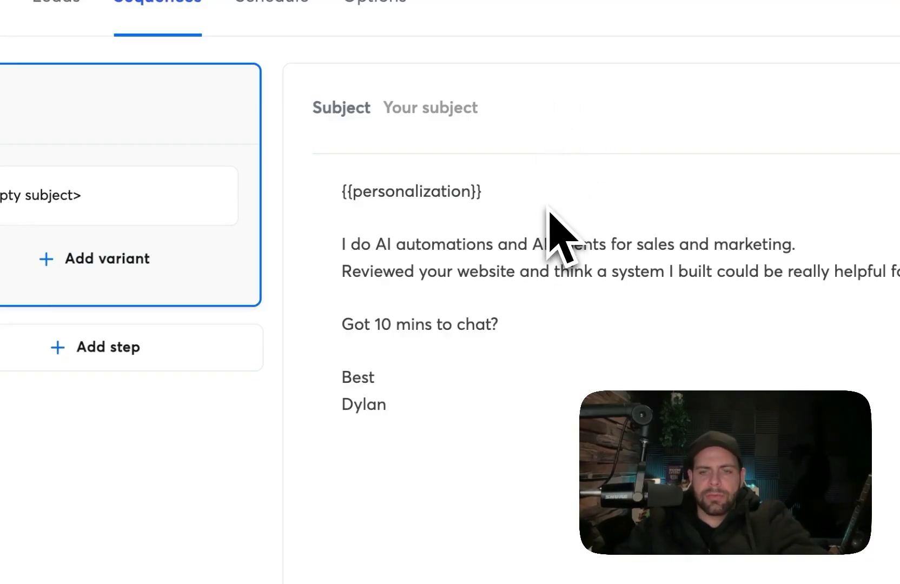
click(593, 569)
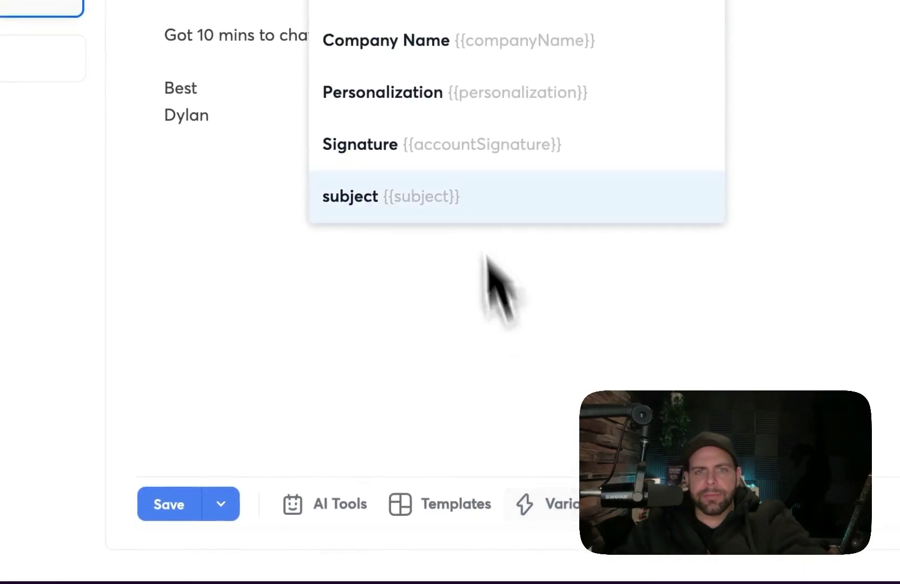
click(458, 195)
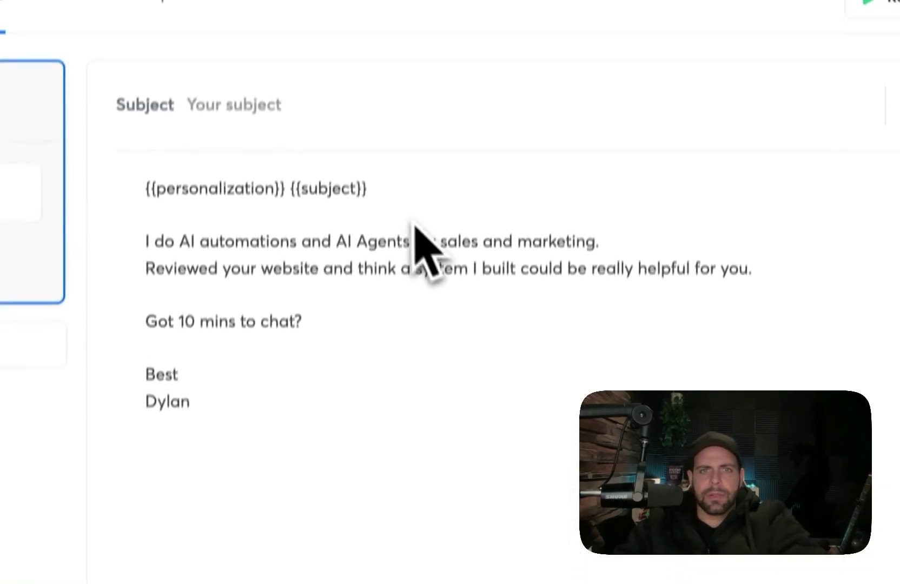
drag(391, 232, 288, 227)
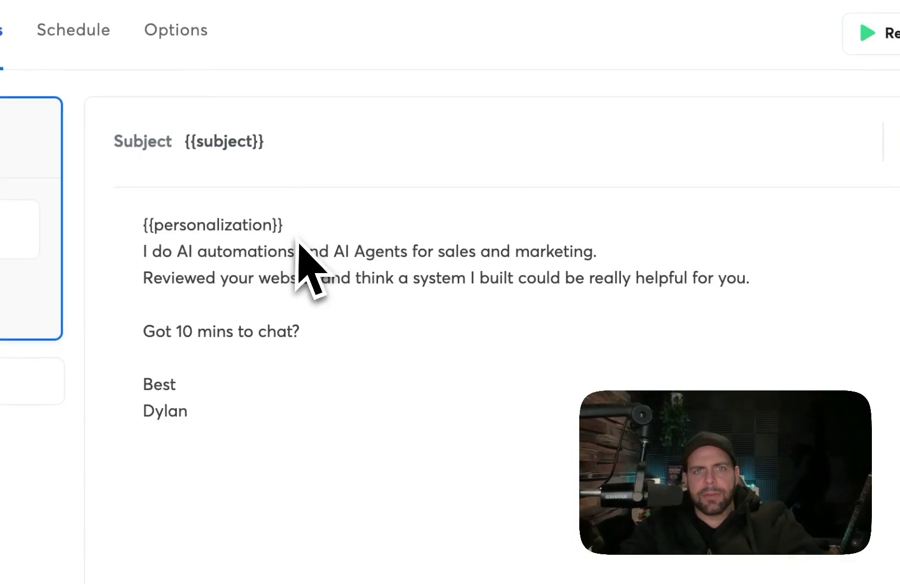
Restore the blank line below {{personalization}} in the Step 1 body, and preview the email
click(899, 152)
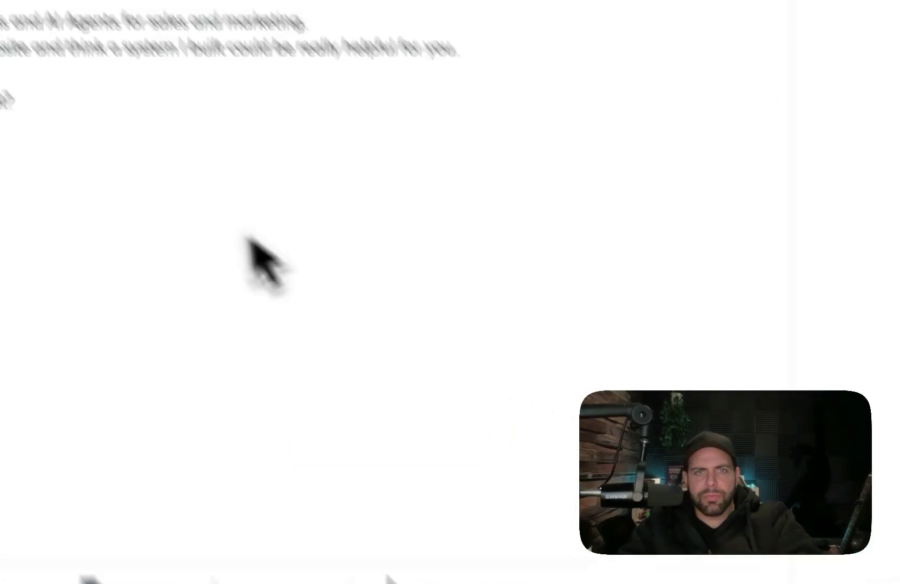
key(Escape)
key(Return)
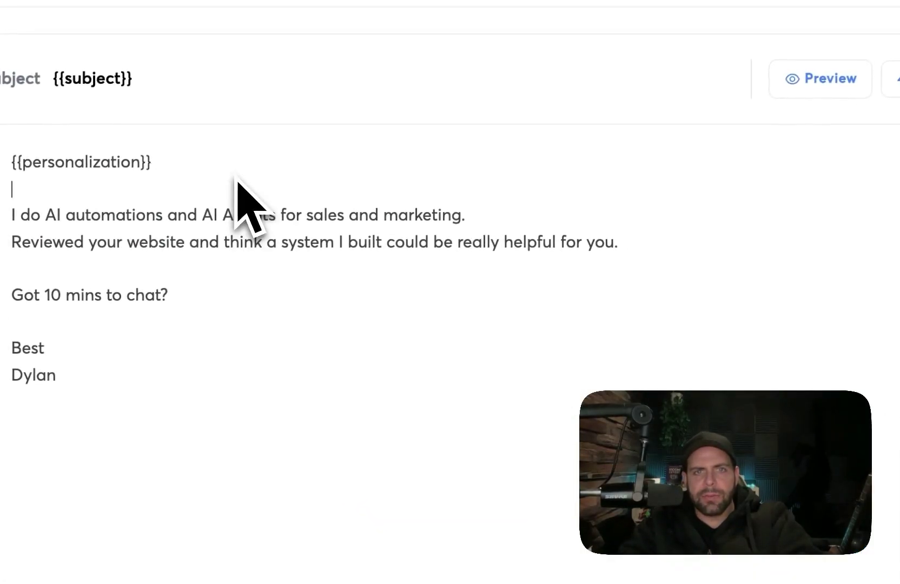
click(821, 78)
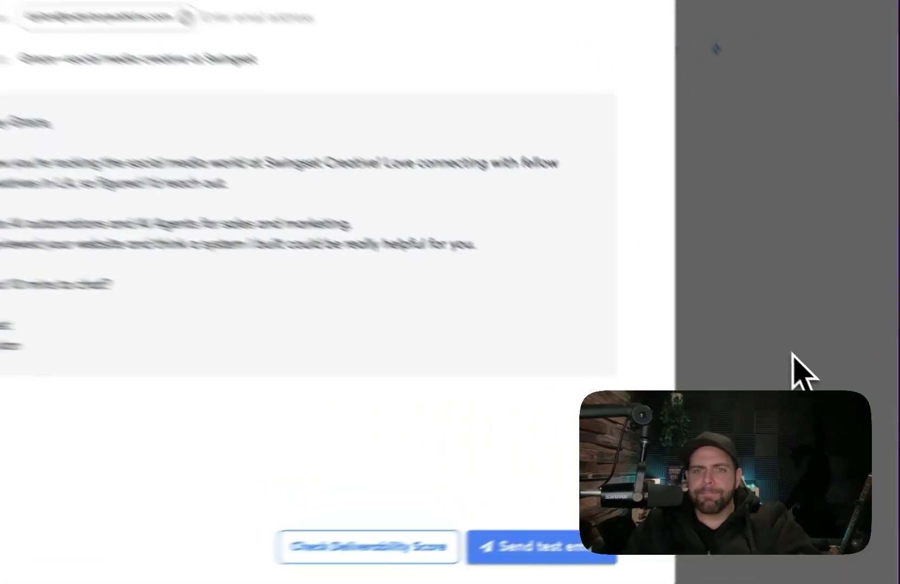
click(839, 393)
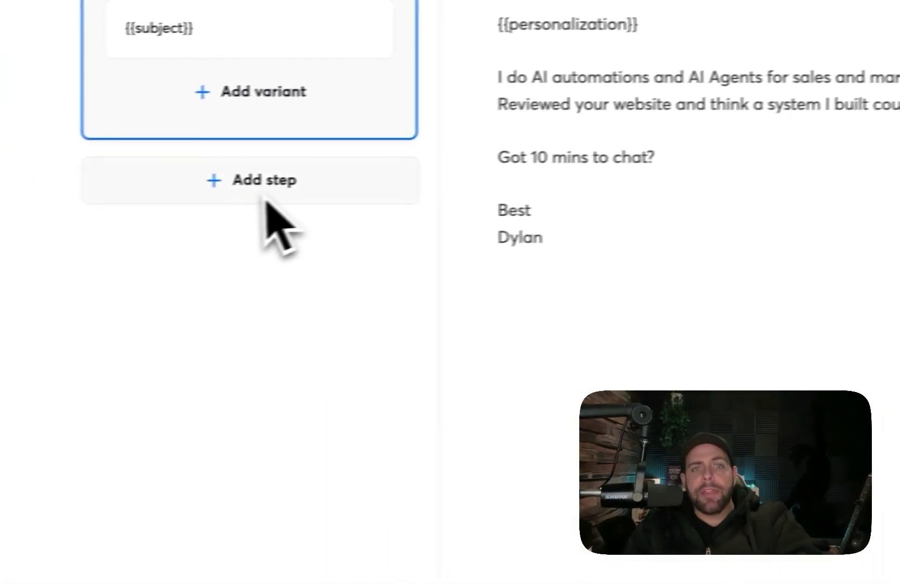
Add a second step to the sequence, sent 3 days after Step 1
click(270, 187)
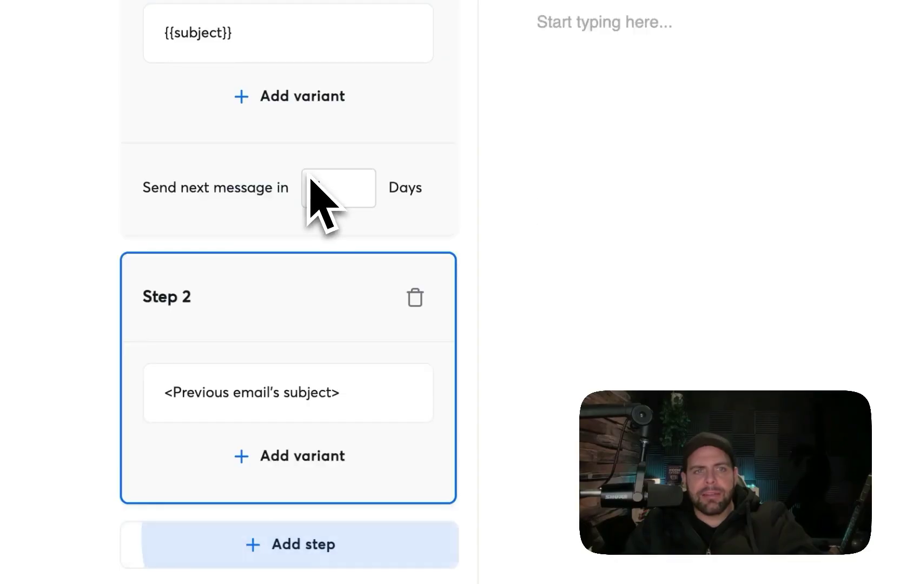
click(303, 197)
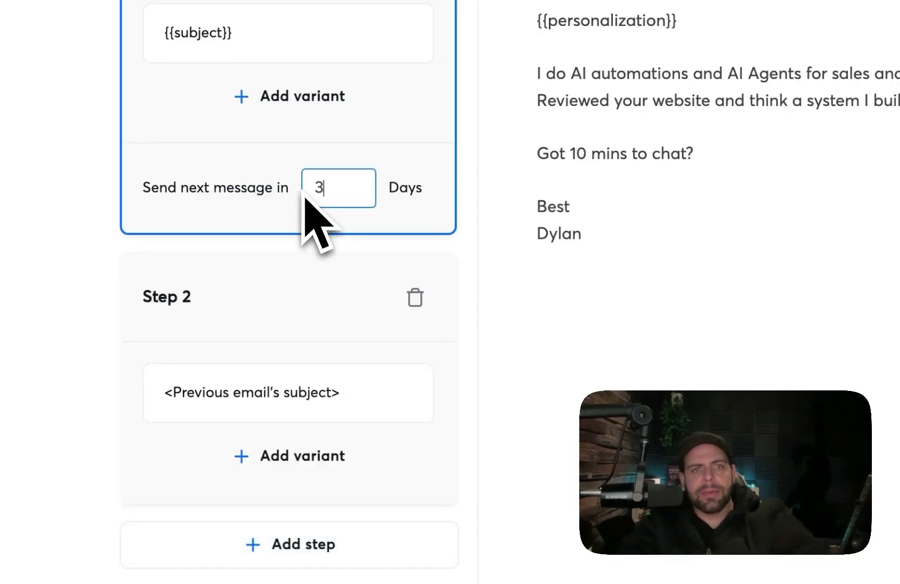
click(325, 287)
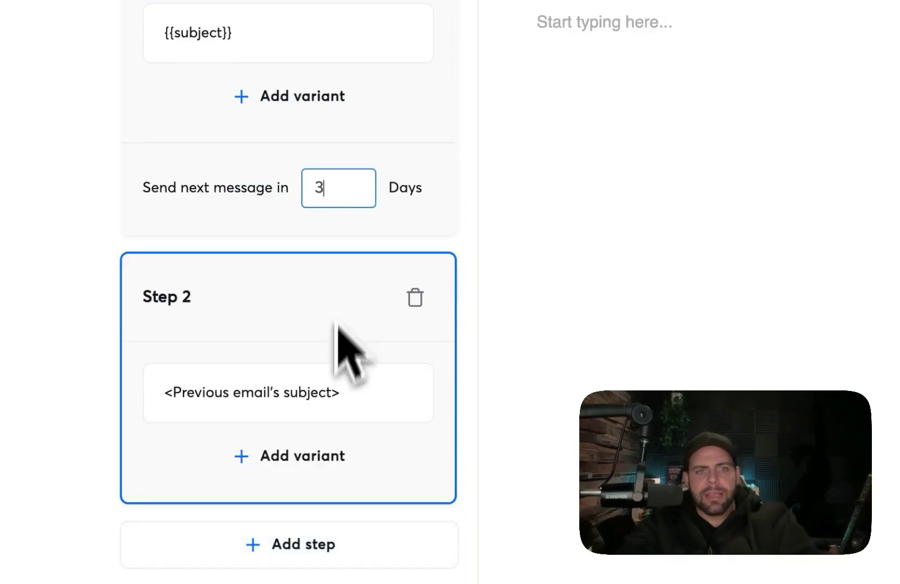
Write the Step 2 body: "Hi {{firstName}}", "Just following up on this." and a "Best" sign-off with the sender's name
click(572, 285)
text(Hi )
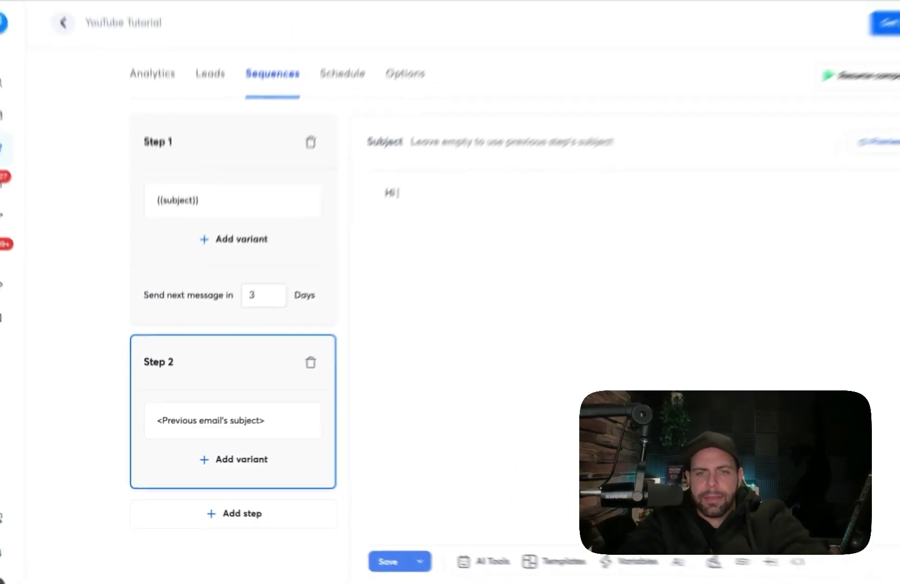
text({{)
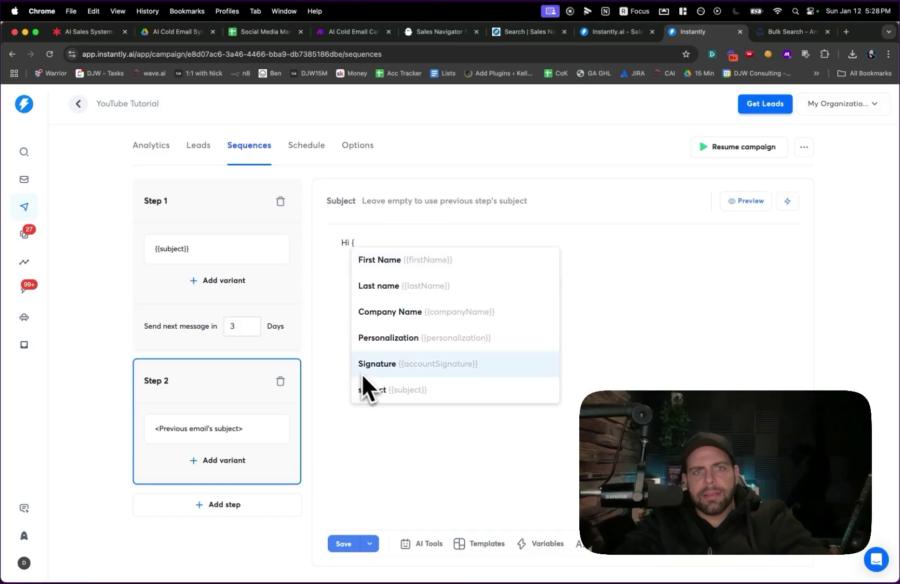
click(371, 265)
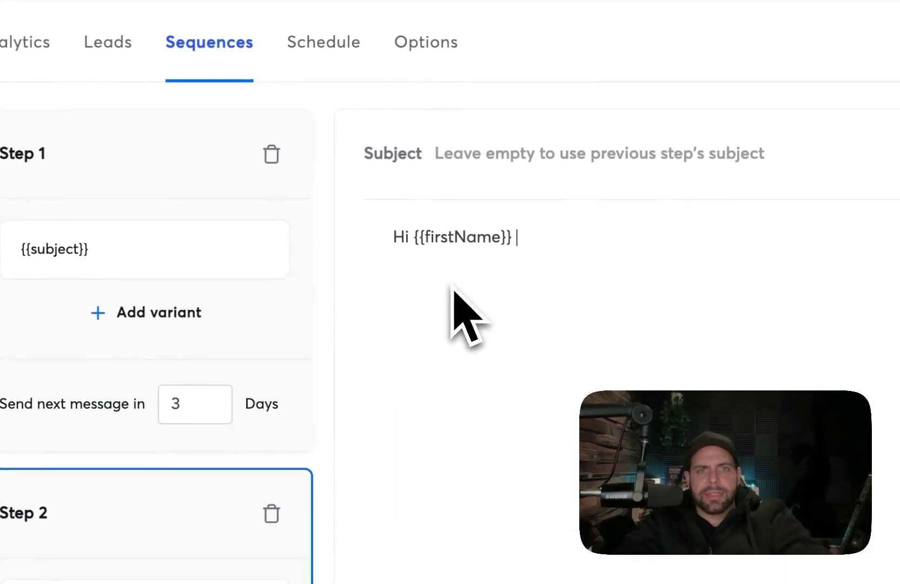
key(Return)
text(Just foll)
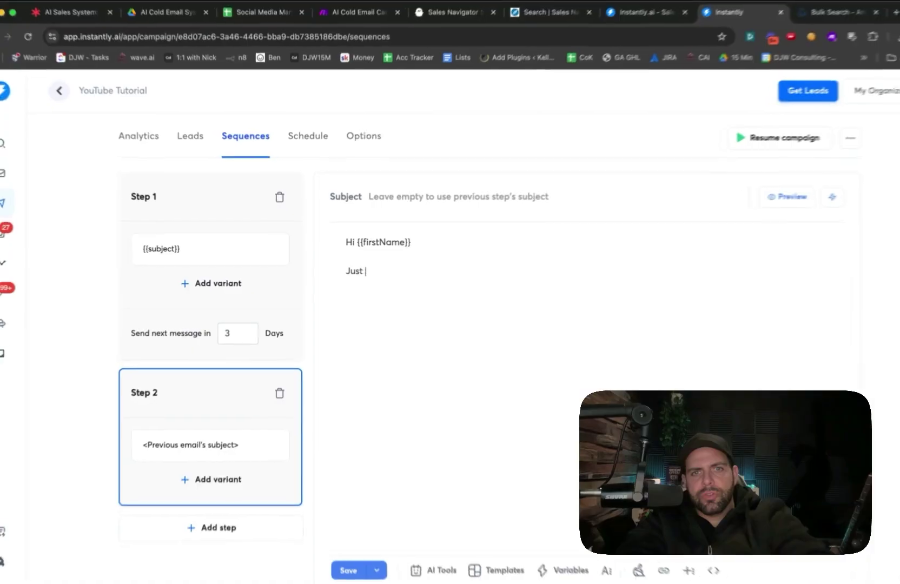
text(owing up on this.)
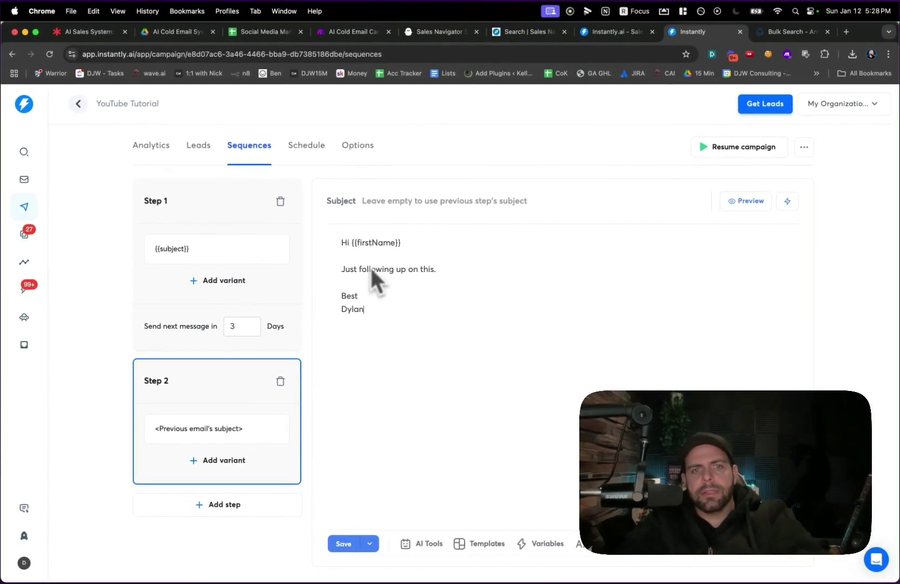
Add a third step to the sequence and start its body with the greeting variation {{Hi|Hey}}
click(230, 506)
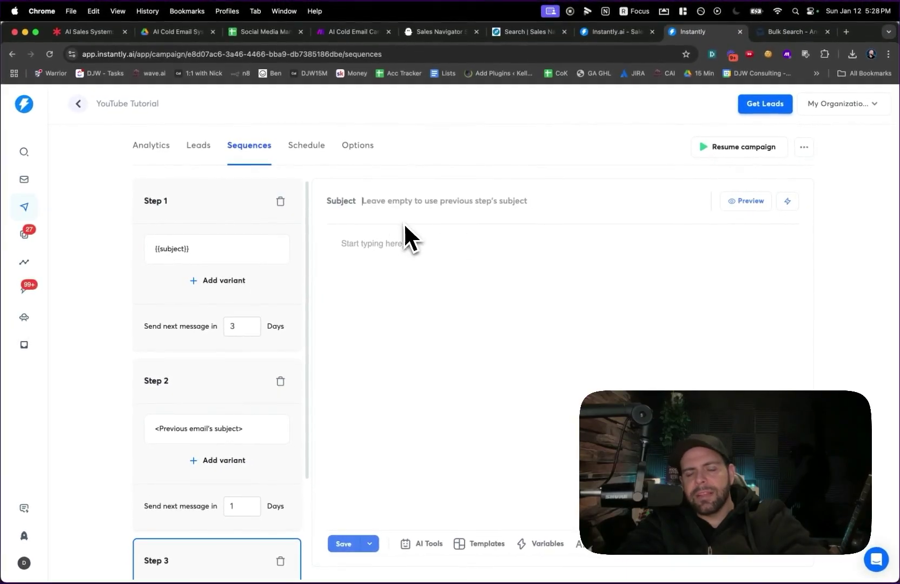
click(370, 255)
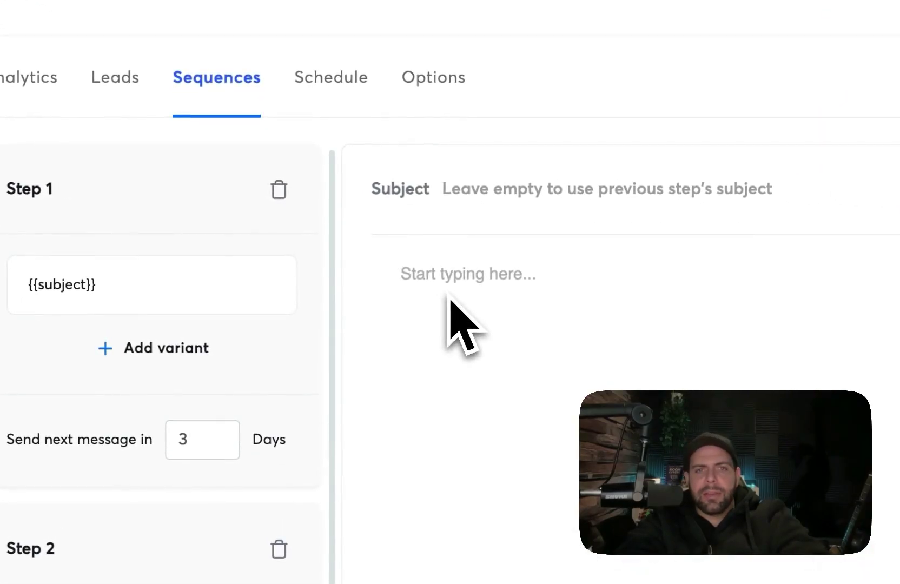
text({{Hi|Hey)
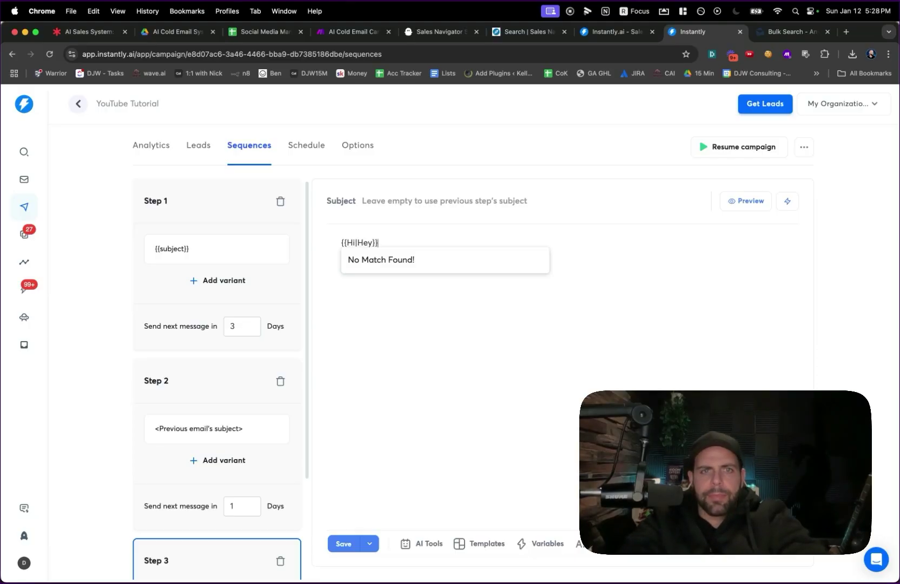
key(Left)
key(Left)
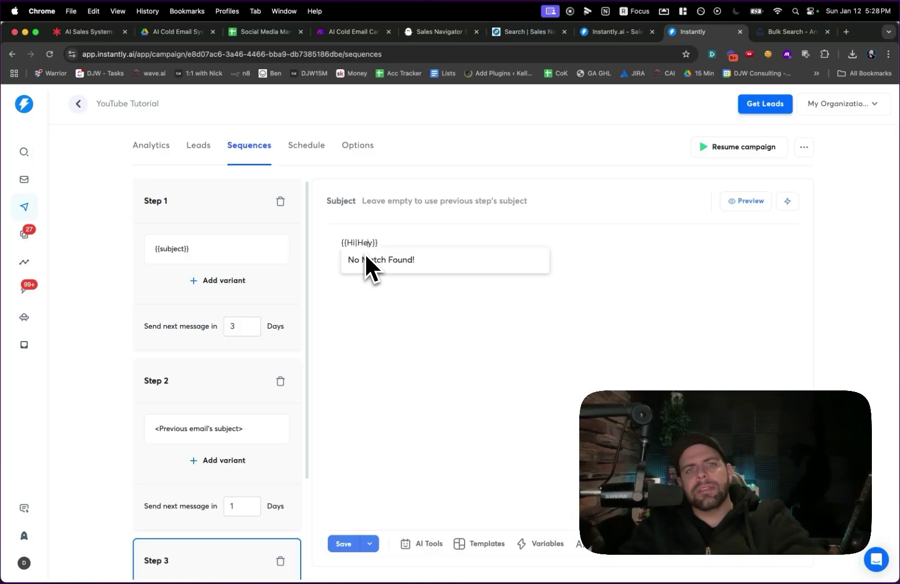
key(End)
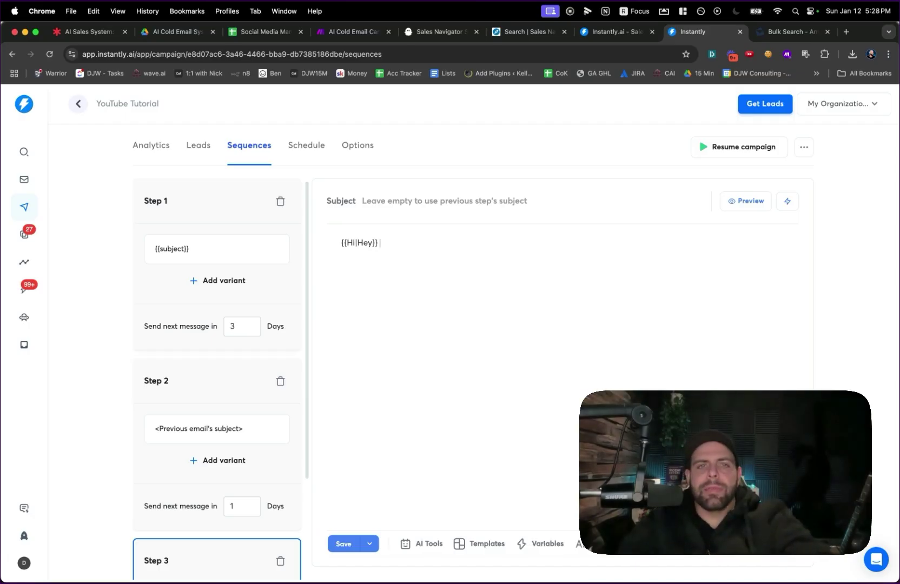
Add {{firstName}} to the Step 3 greeting, and write "Last time following up. No hard feelings if not. Lets keep in touch." with a sign-off
text({)
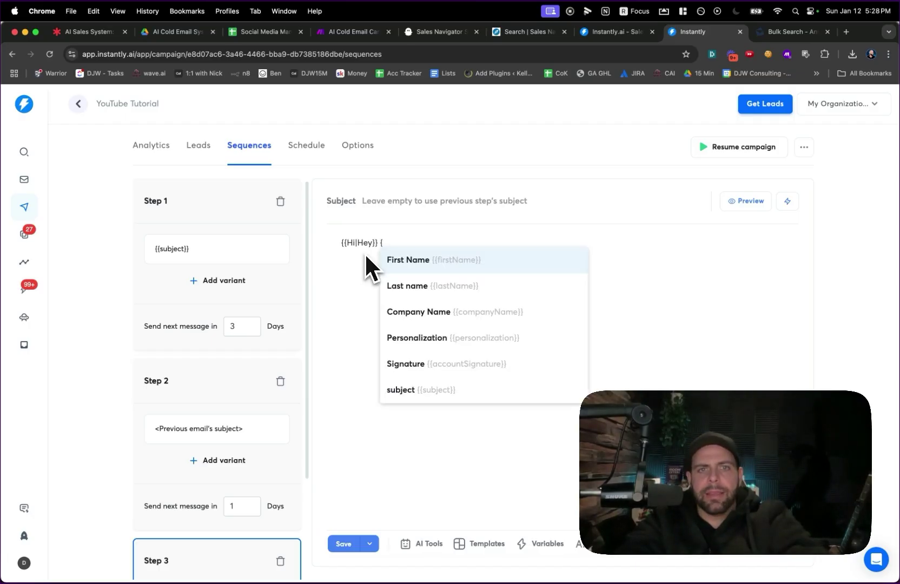
key(Return)
key(Return)
key(Return)
text(Last time following up.)
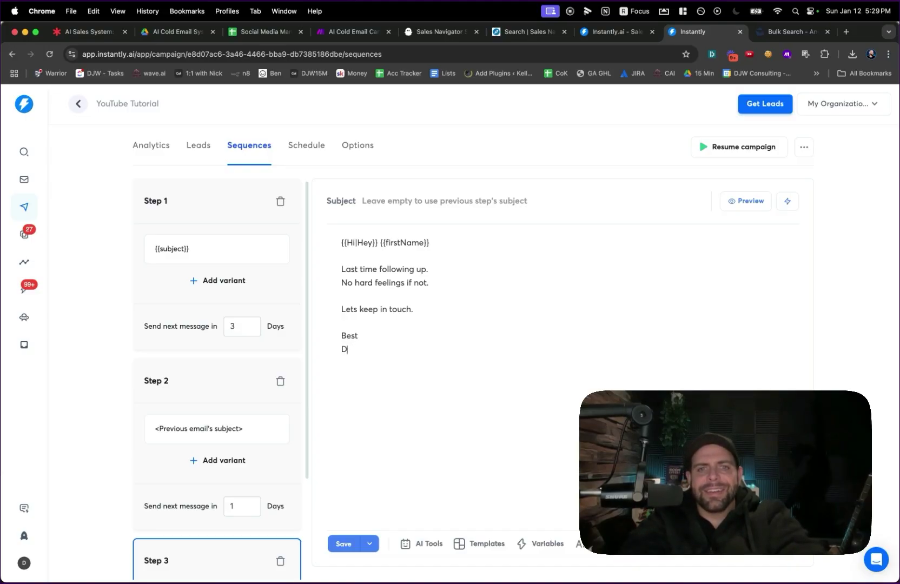
Preview the Step 3 email and check how the {{Hi|Hey}} greeting variation is rendered
click(745, 202)
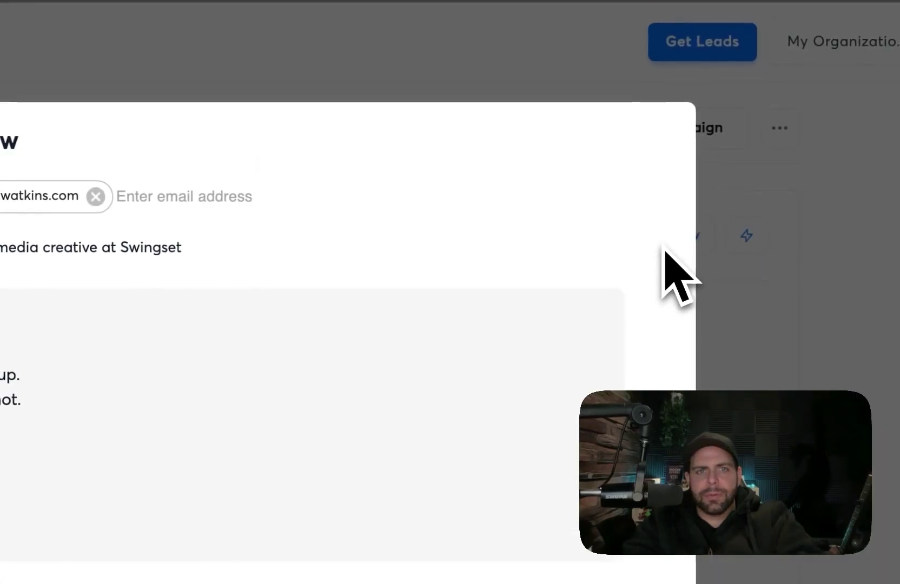
click(779, 245)
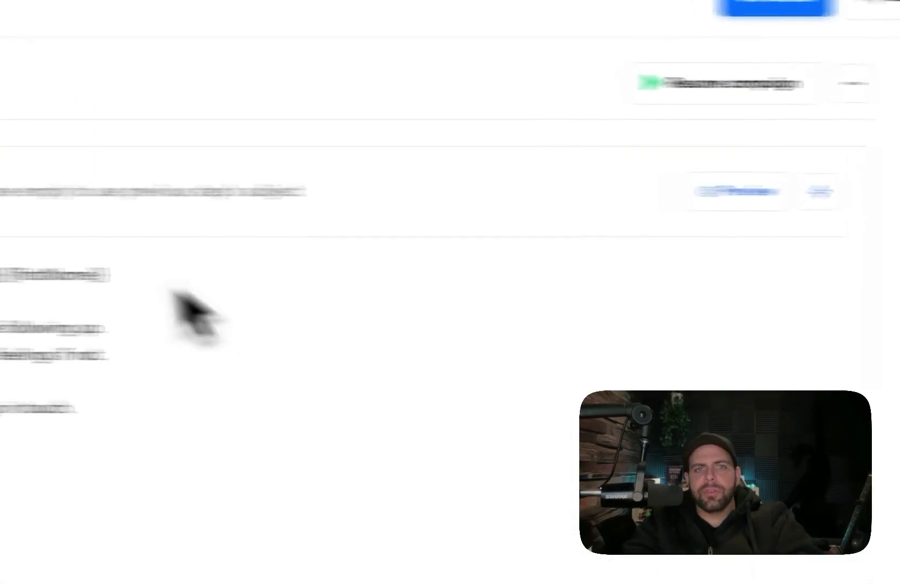
drag(221, 279, 295, 280)
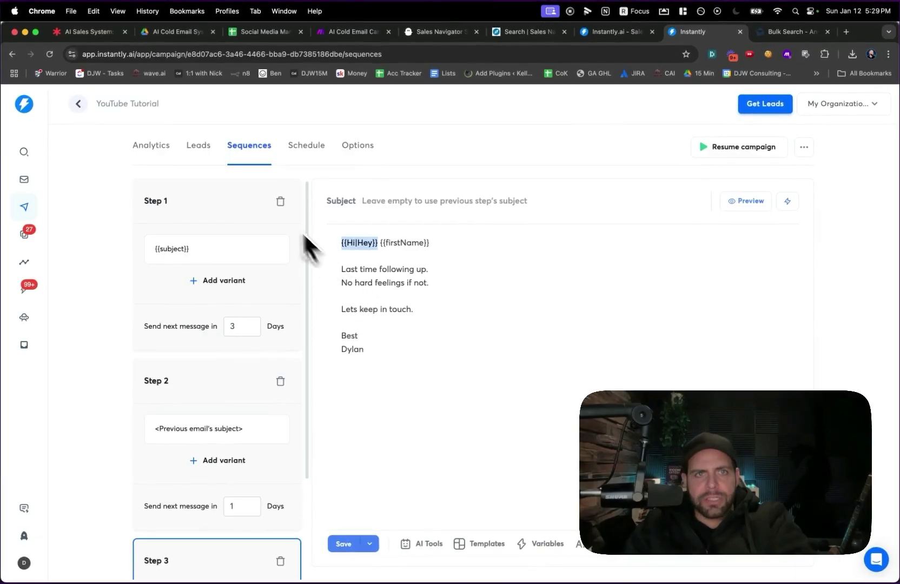
Cancel leaving the page for the campaign schedule, and save the email sequence
click(301, 157)
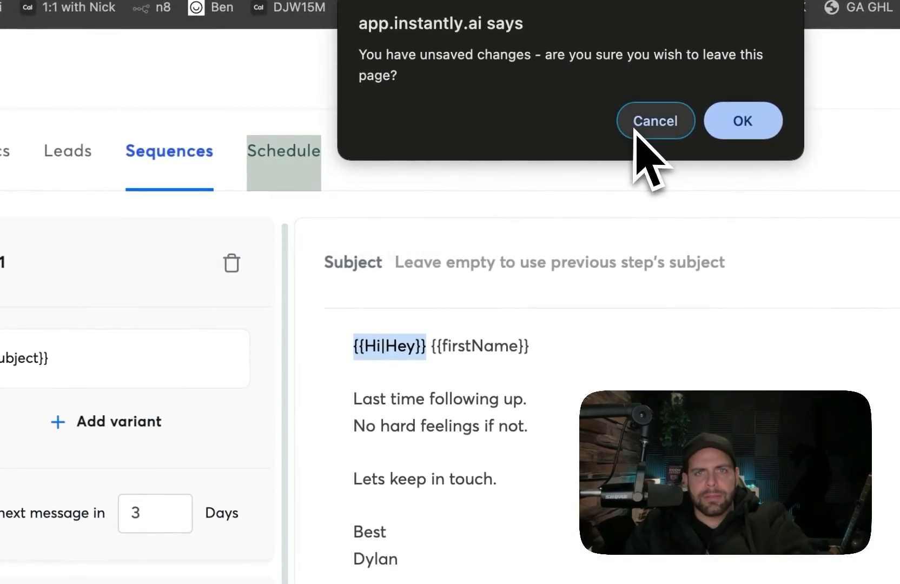
click(653, 121)
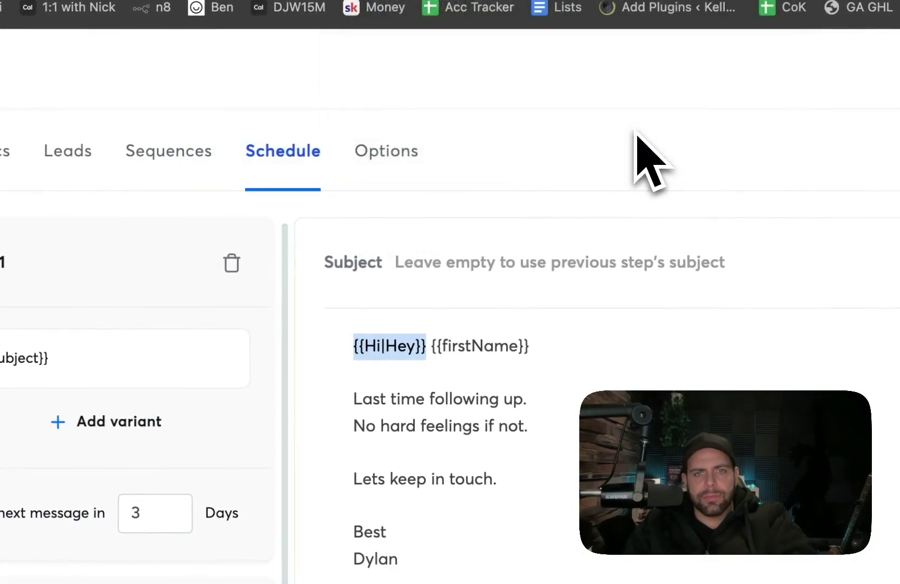
click(502, 506)
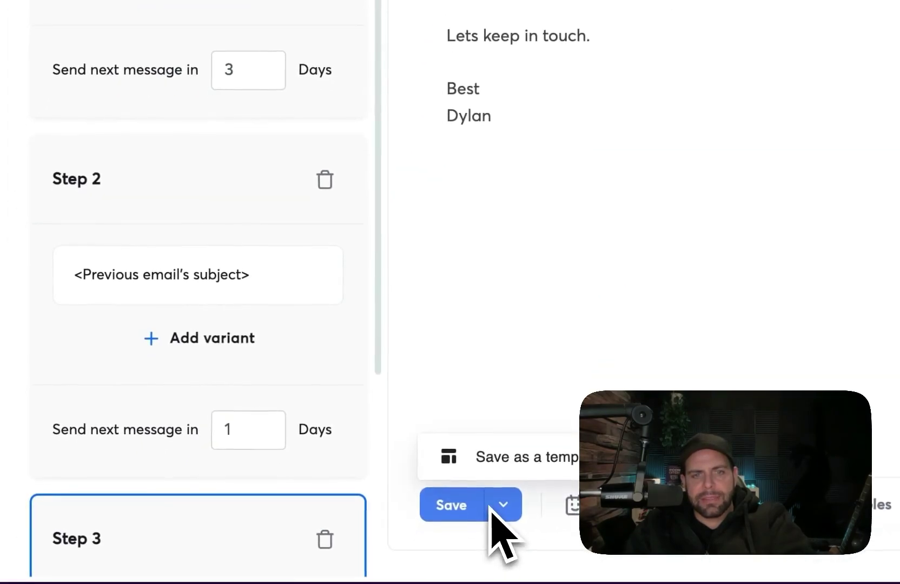
click(479, 508)
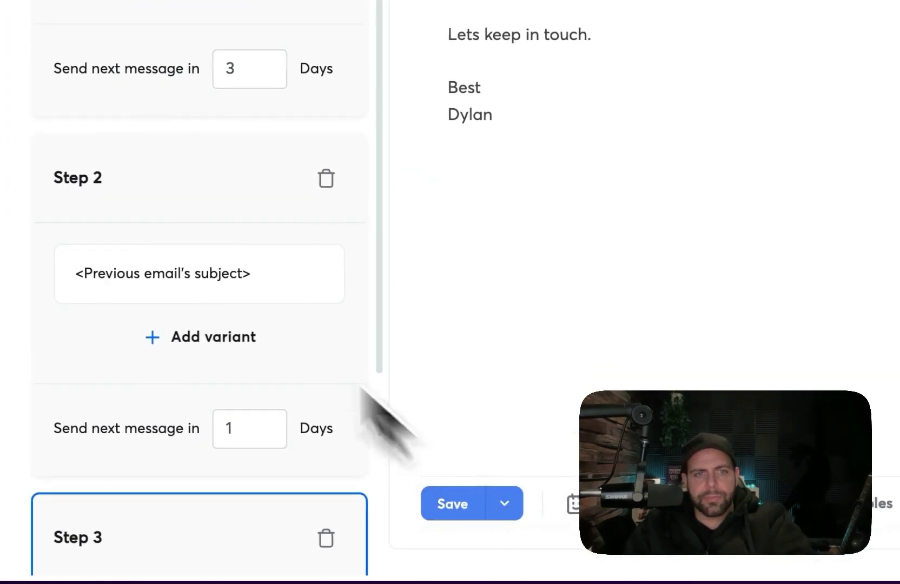
Save the email sequence again and look over its three steps and the sending delays between them
click(206, 217)
click(435, 503)
click(410, 32)
scroll(422, 401, down, 5)
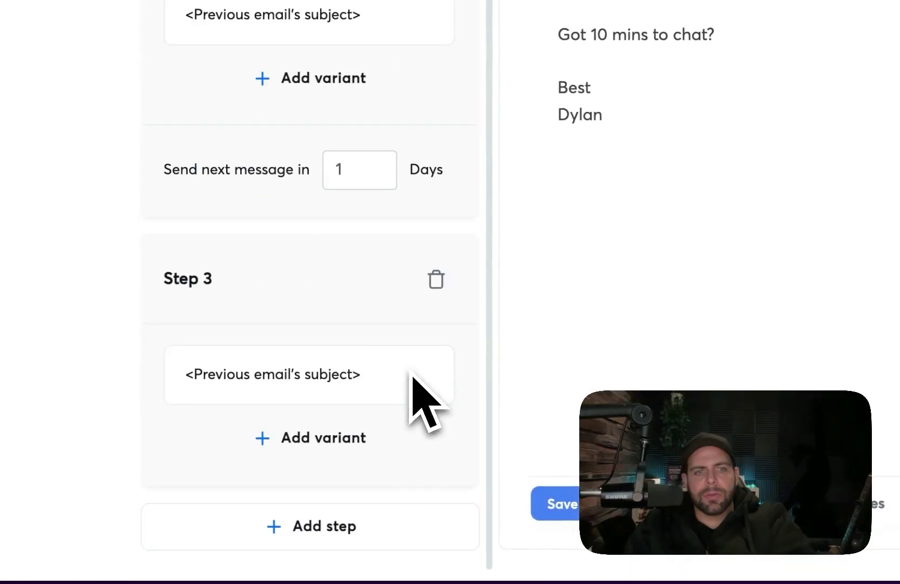
scroll(379, 202, up, 5)
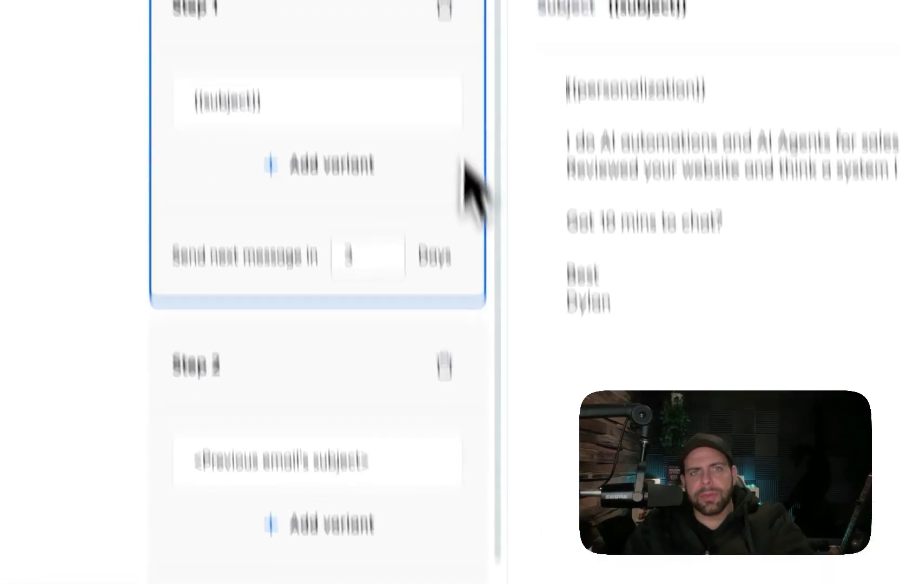
Open the campaign schedule and check its timing, timezone and sending days
click(436, 148)
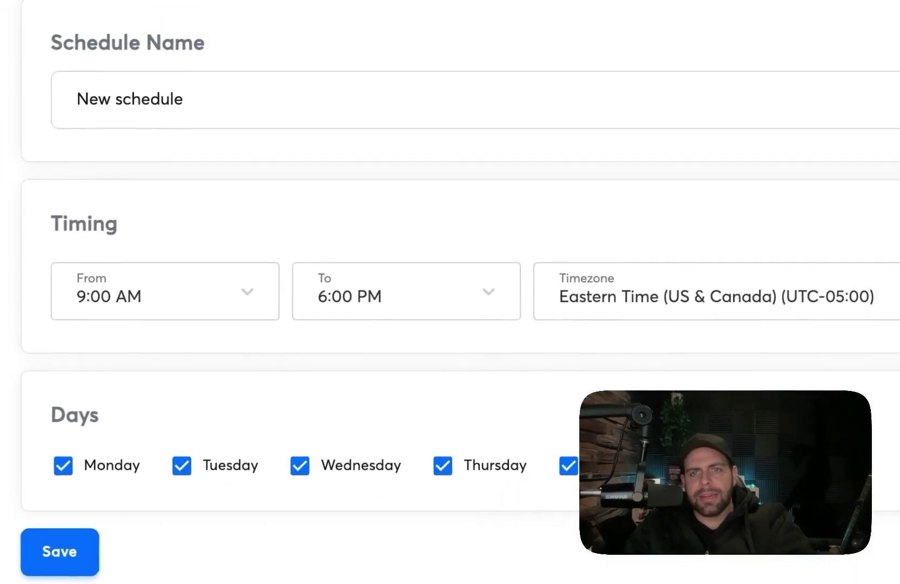
click(629, 317)
click(615, 238)
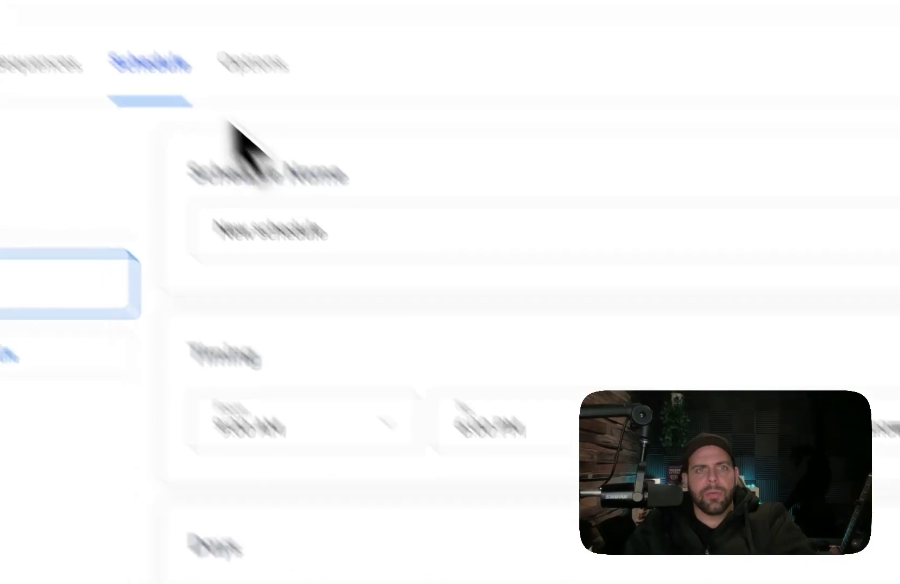
Open the campaign options and set Open Tracking to Disable
click(439, 250)
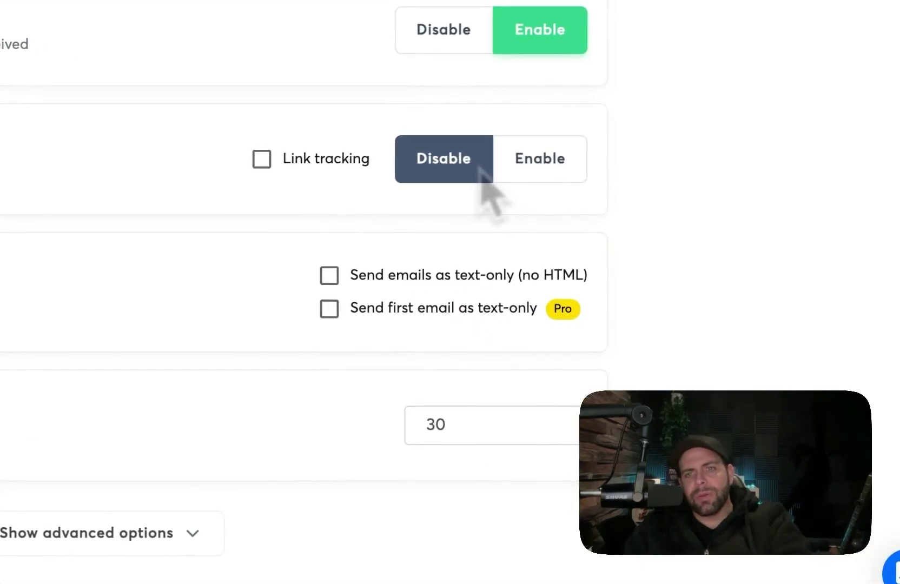
click(520, 172)
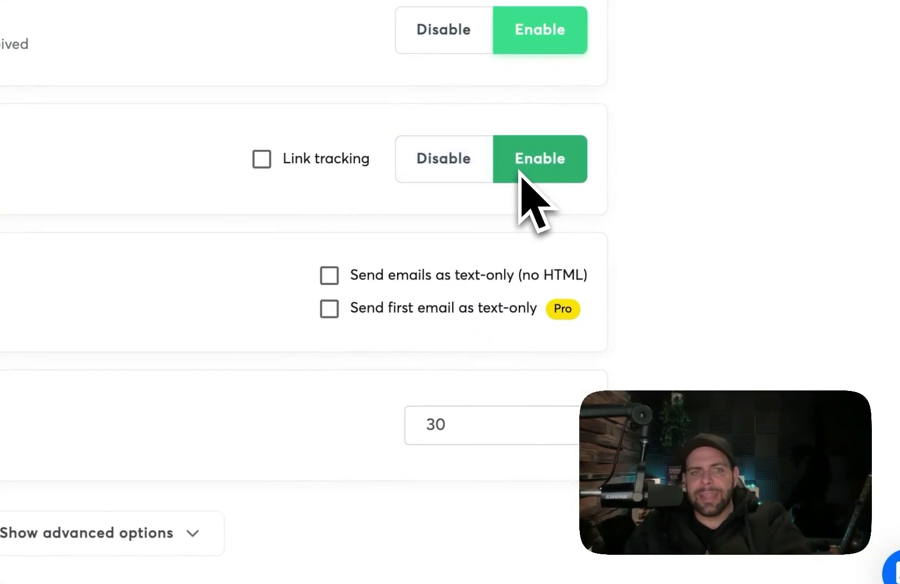
click(452, 176)
scroll(386, 267, down, 2)
scroll(428, 335, up, 3)
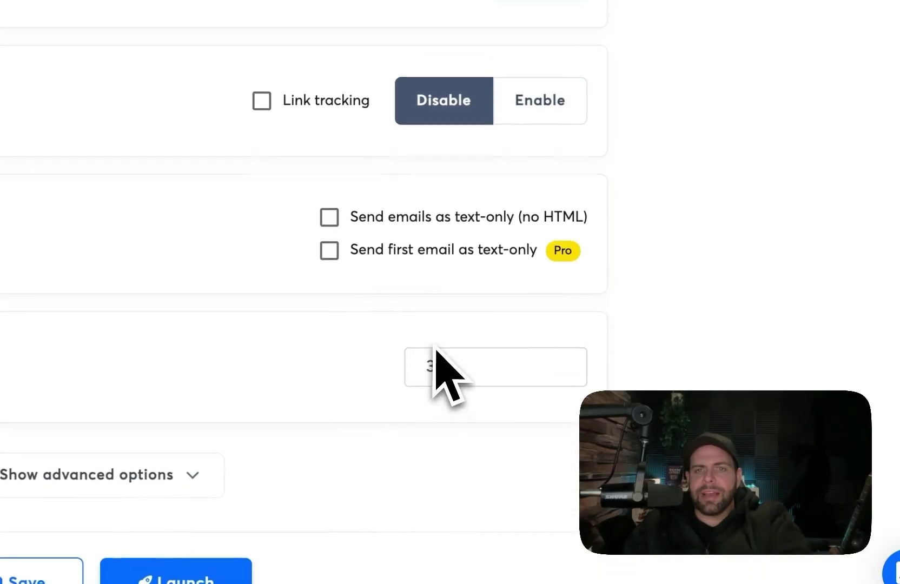
Set the campaign's Daily Limit to 1 and review the sending account and delivery options
double_click(436, 419)
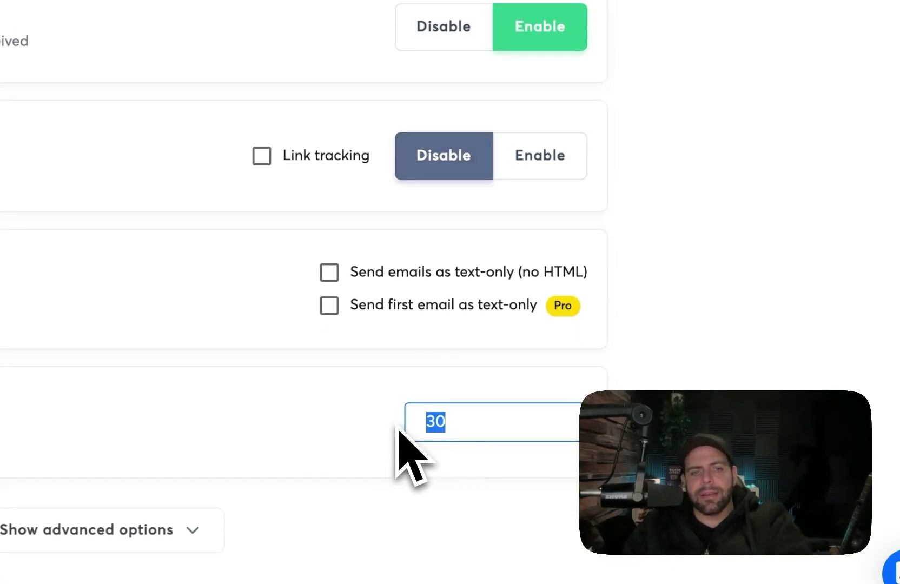
text(1)
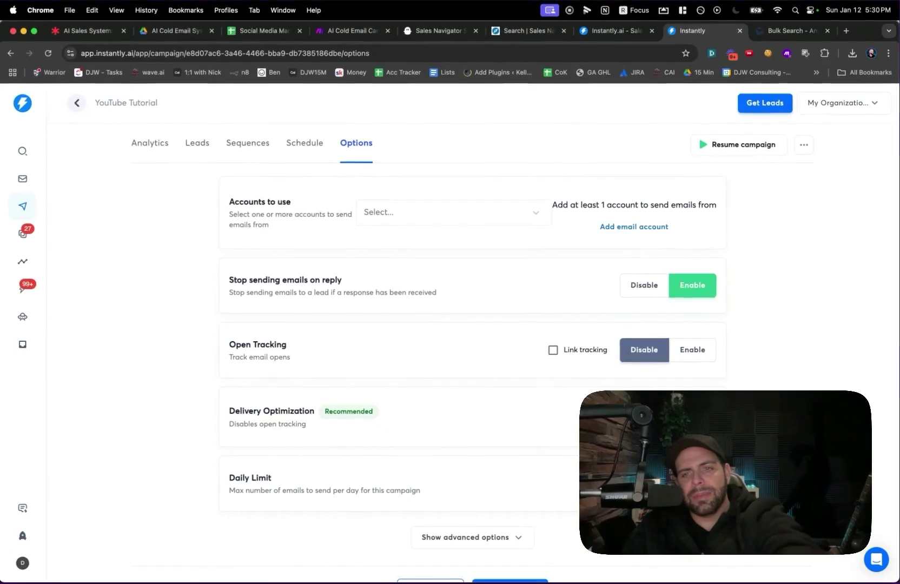
scroll(528, 445, down, 1)
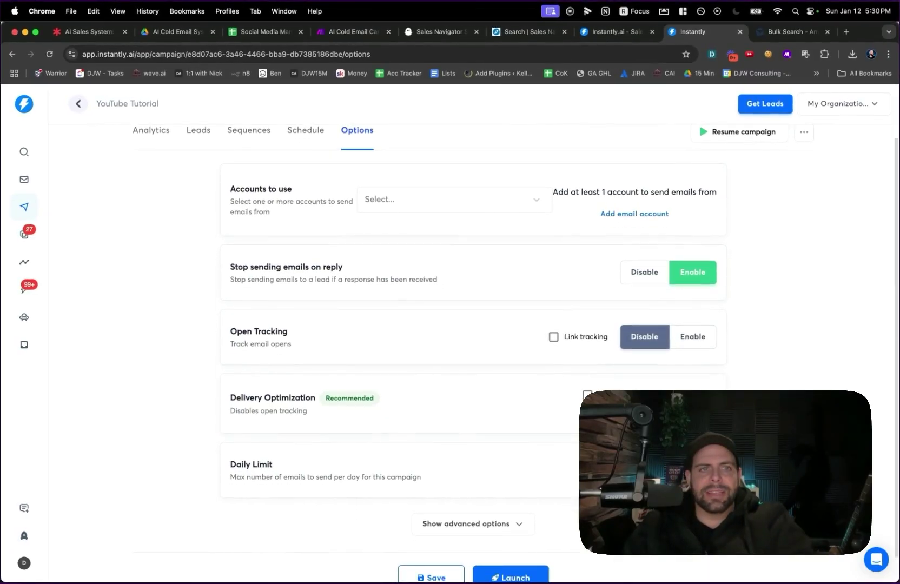
scroll(520, 497, up, 1)
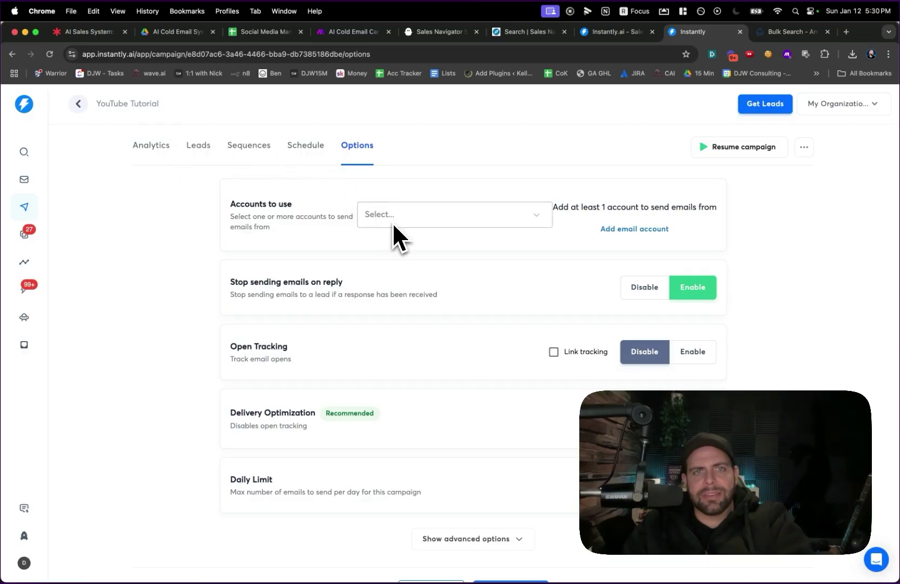
scroll(394, 230, down, 1)
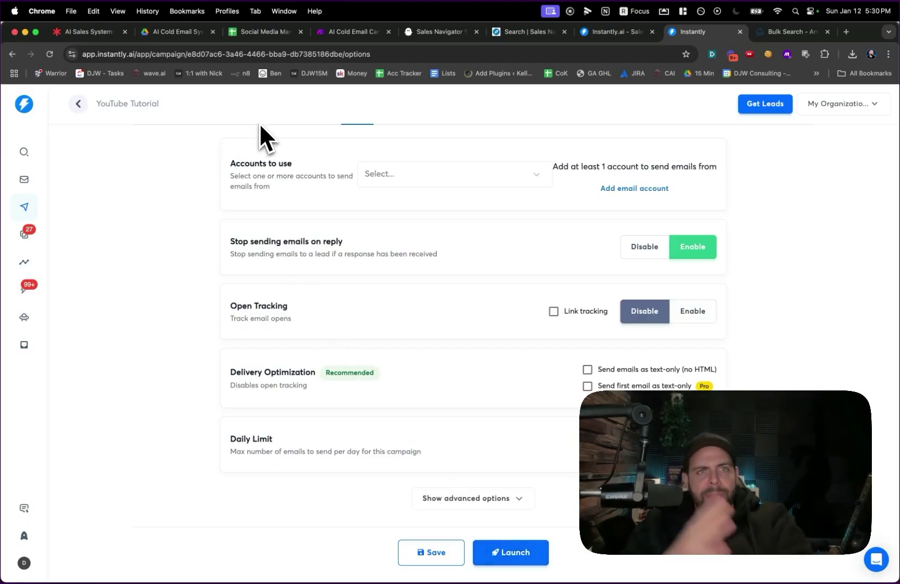
Switch back to the AI Cold Email Campaign scenario in Make
click(331, 32)
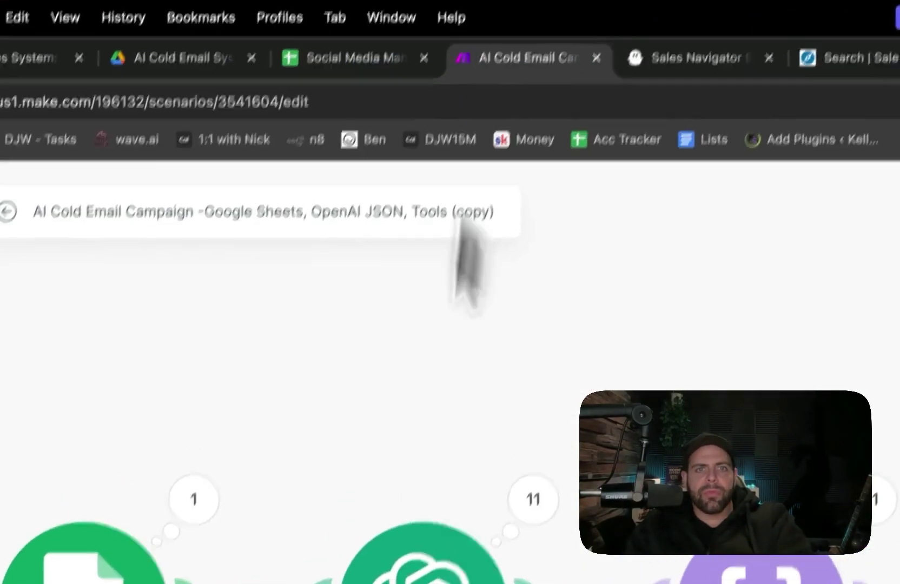